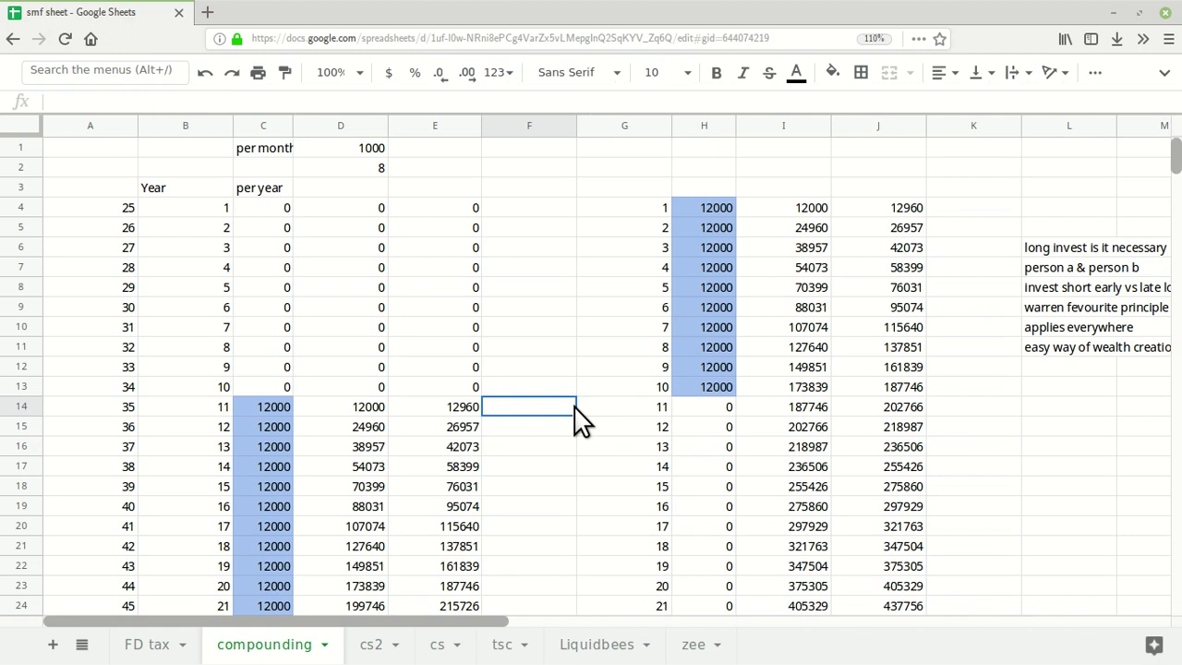
left_click(543, 310)
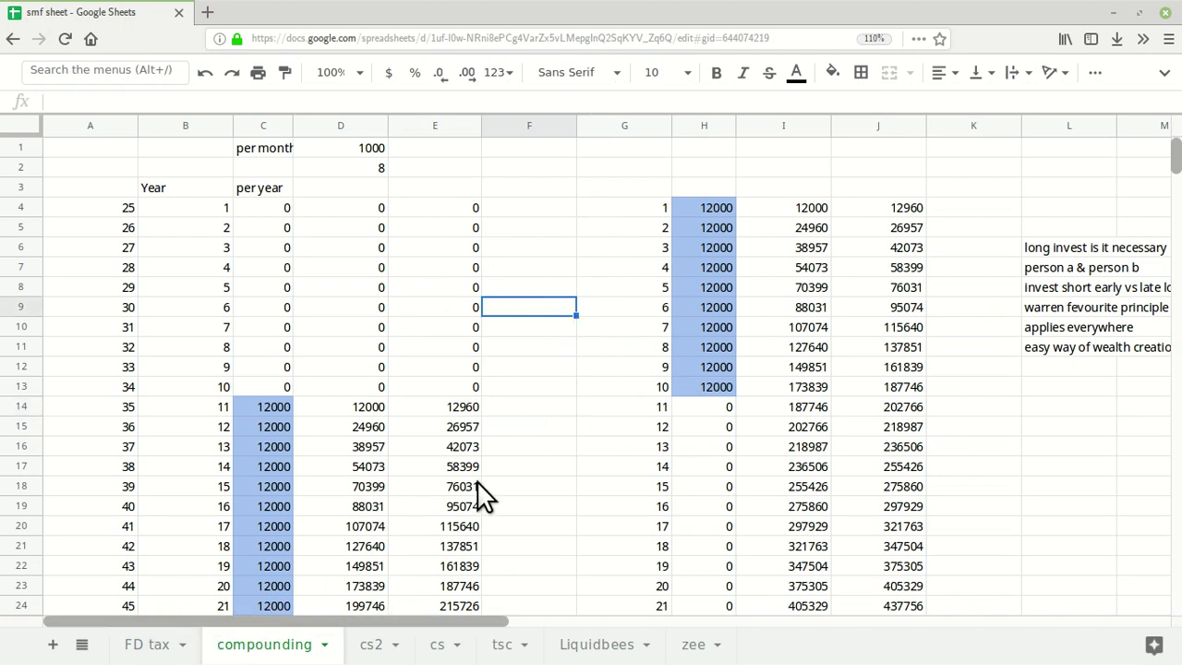
left_click(583, 415)
left_click(558, 427)
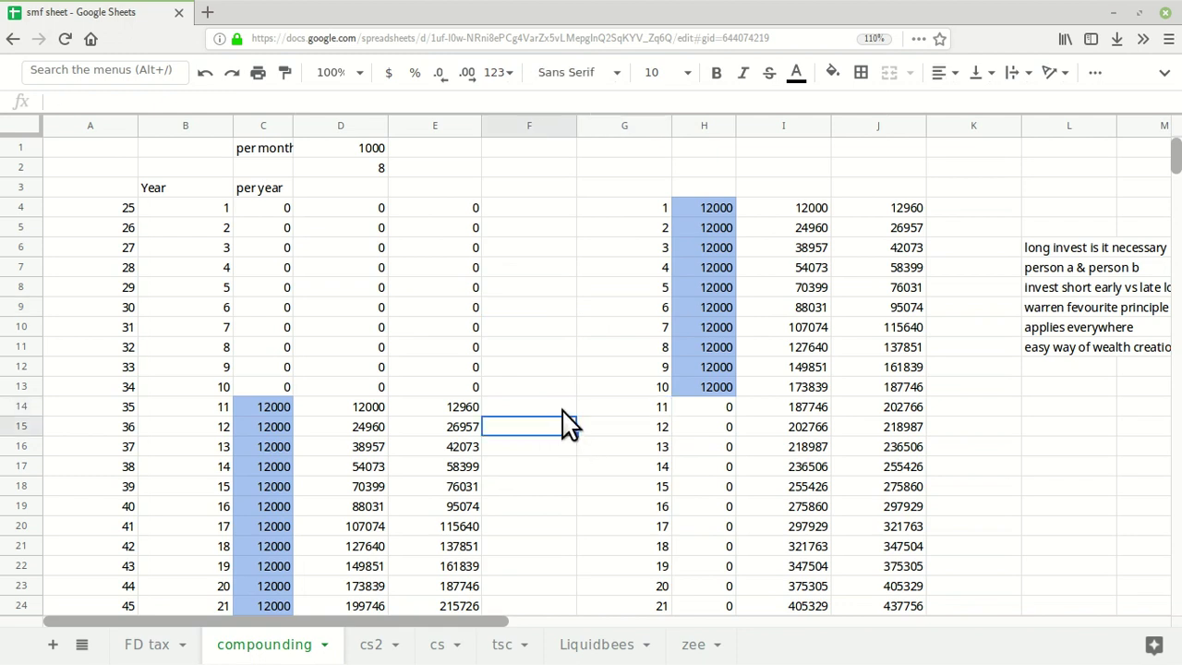
left_click(563, 410)
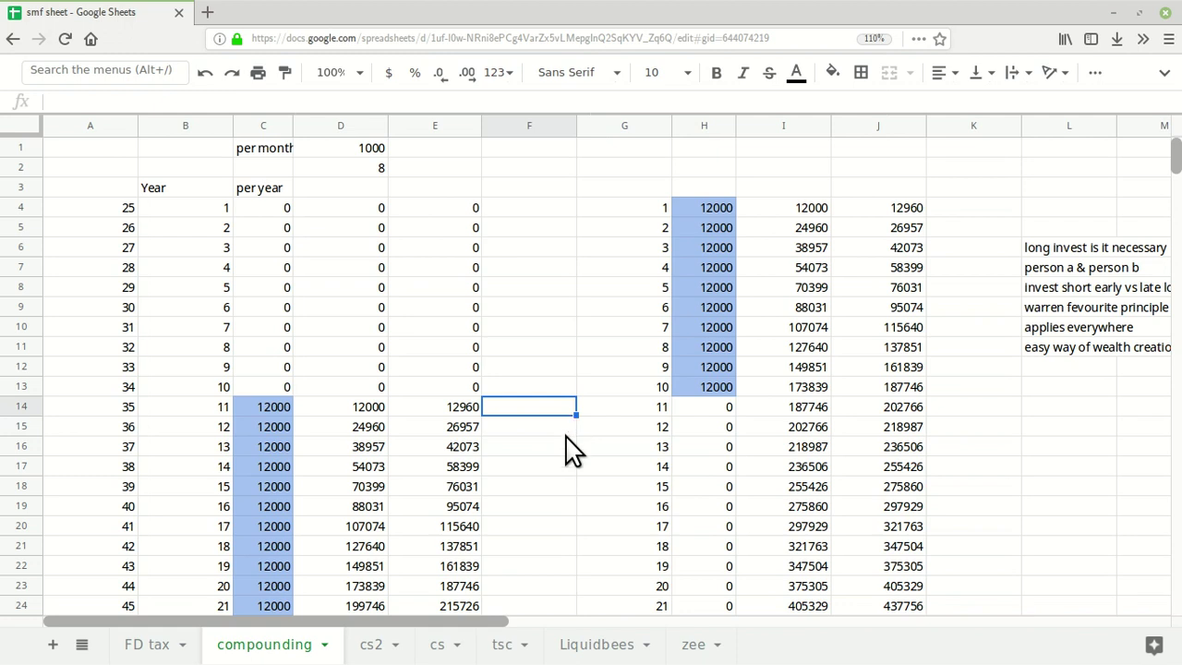
left_click(567, 430)
left_click(565, 460)
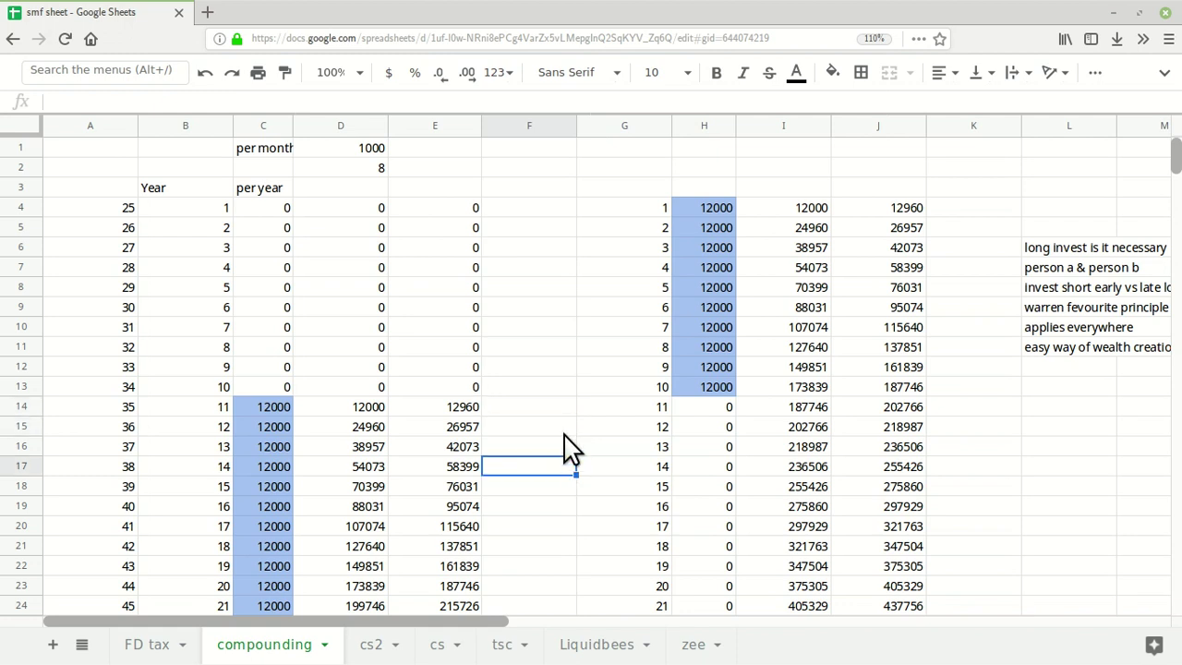
left_click(559, 388)
left_click(561, 410)
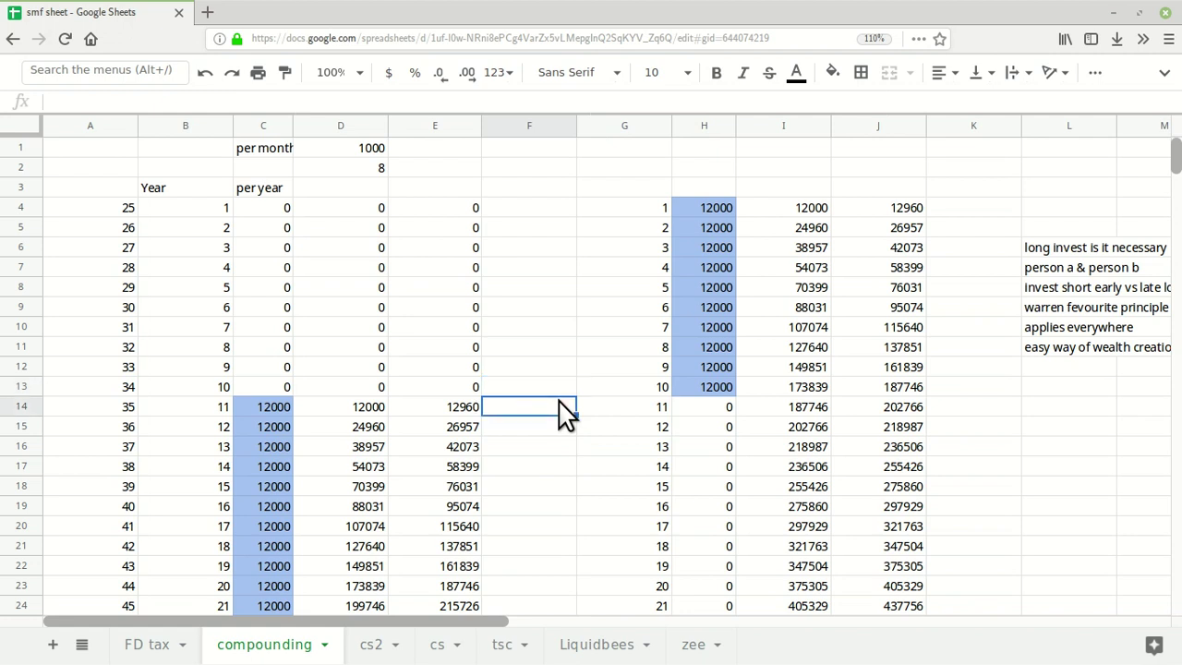
left_click(564, 432)
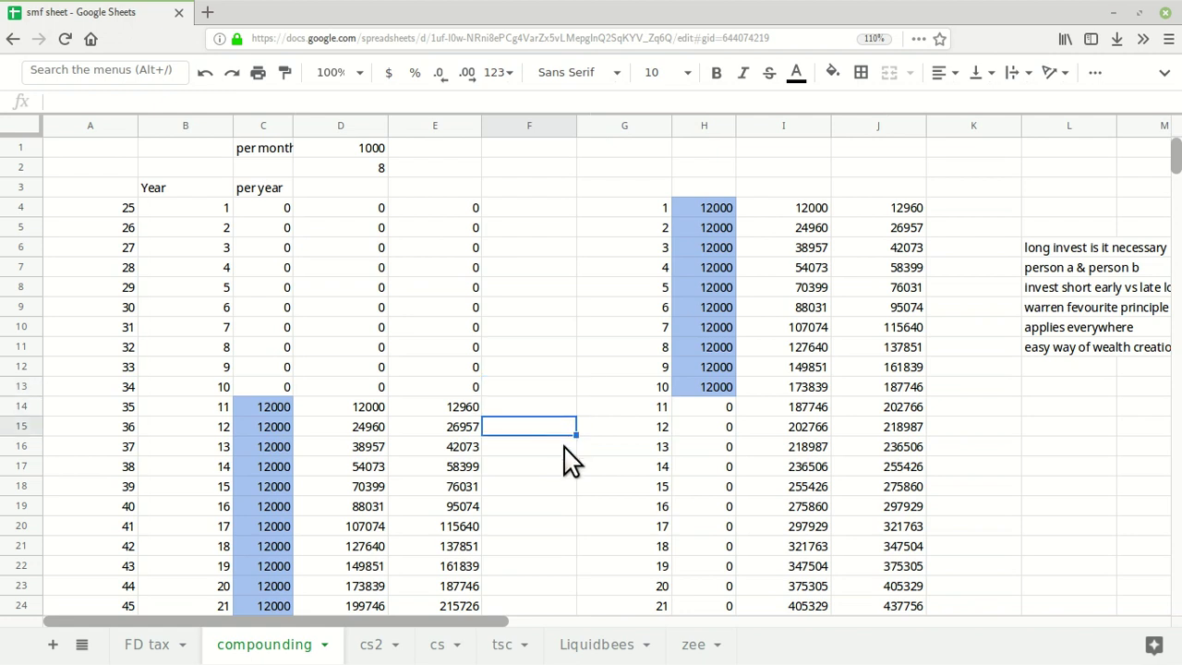
left_click(570, 452)
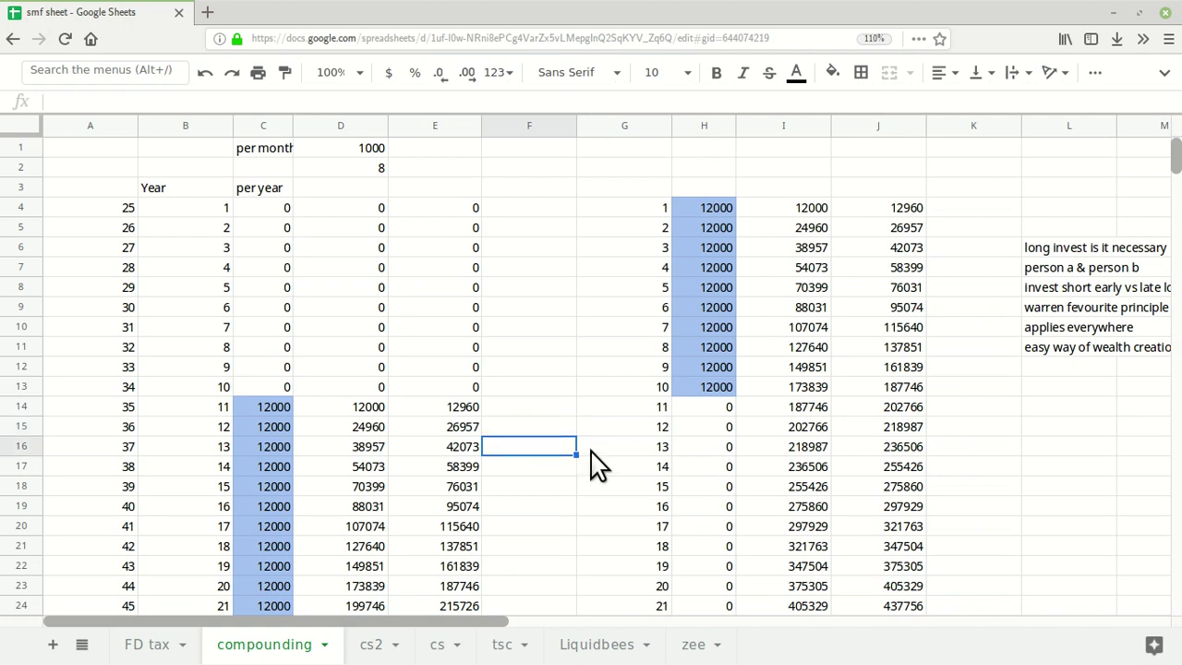
left_click(590, 451)
left_click(592, 462)
left_click(550, 446)
key("Up")
key("Down")
scroll(541, 434, "down", 3)
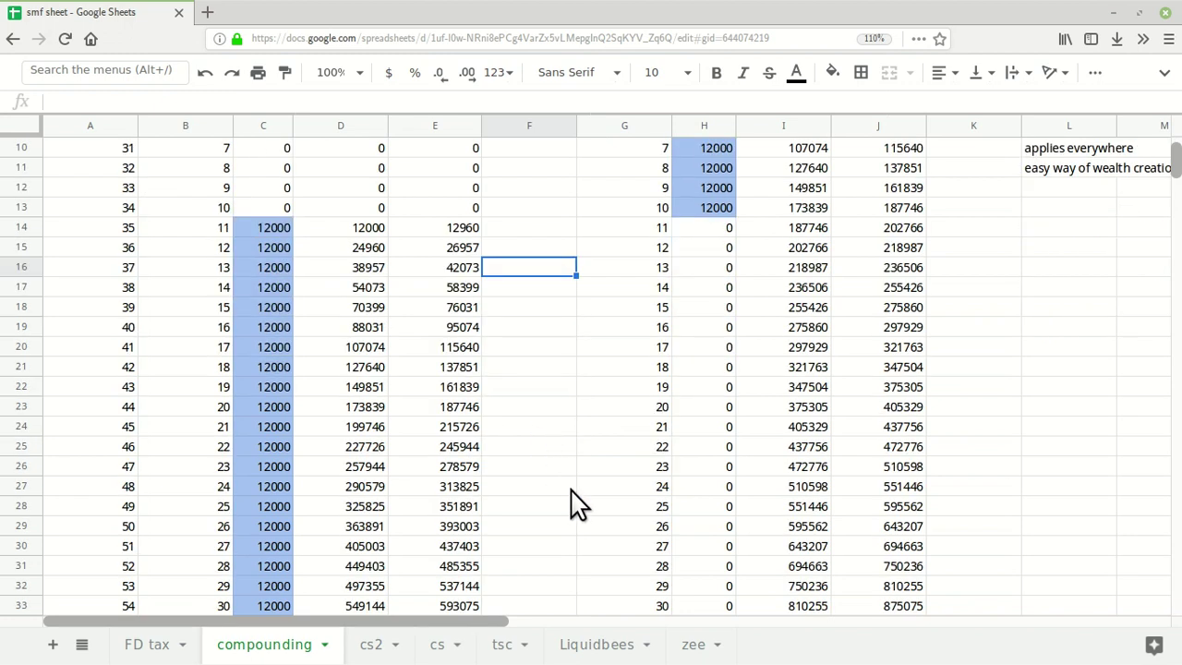
scroll(574, 503, "down", 4)
scroll(575, 503, "up", 5)
scroll(574, 503, "up", 2)
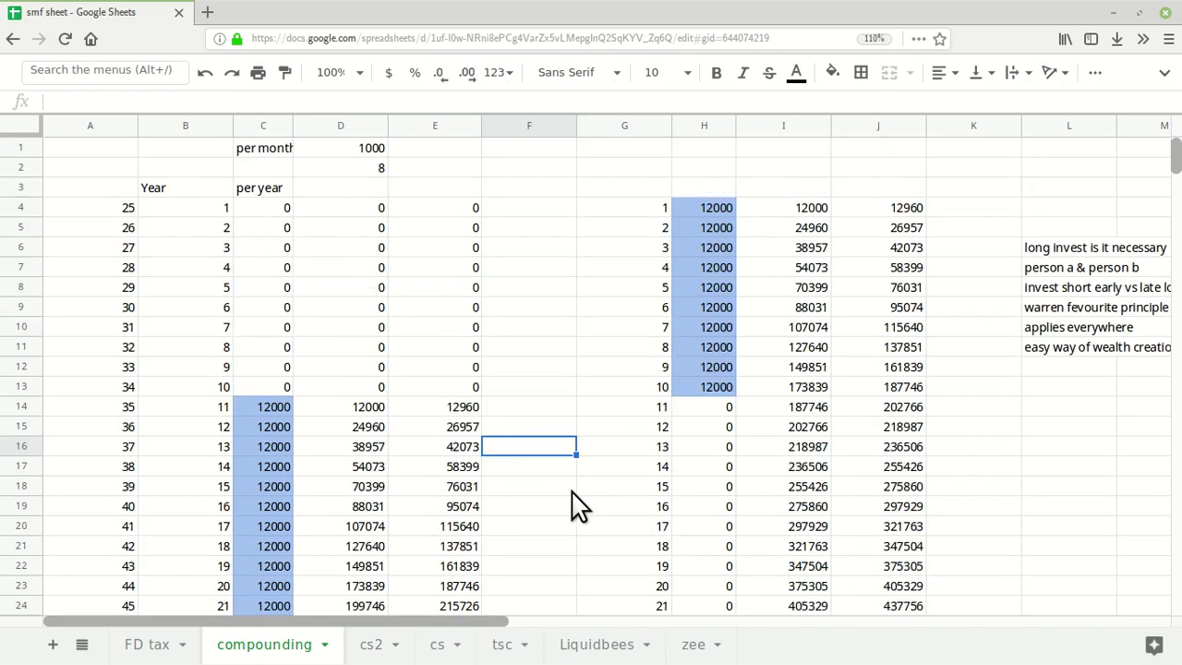
left_click(462, 412)
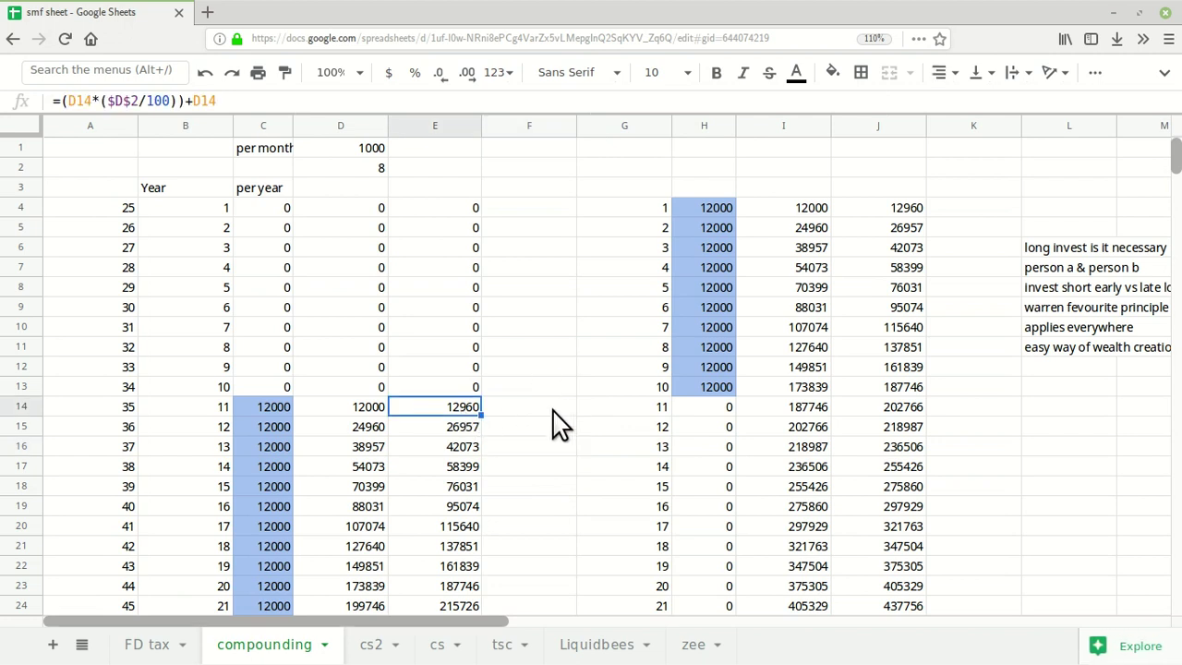
left_click(551, 380)
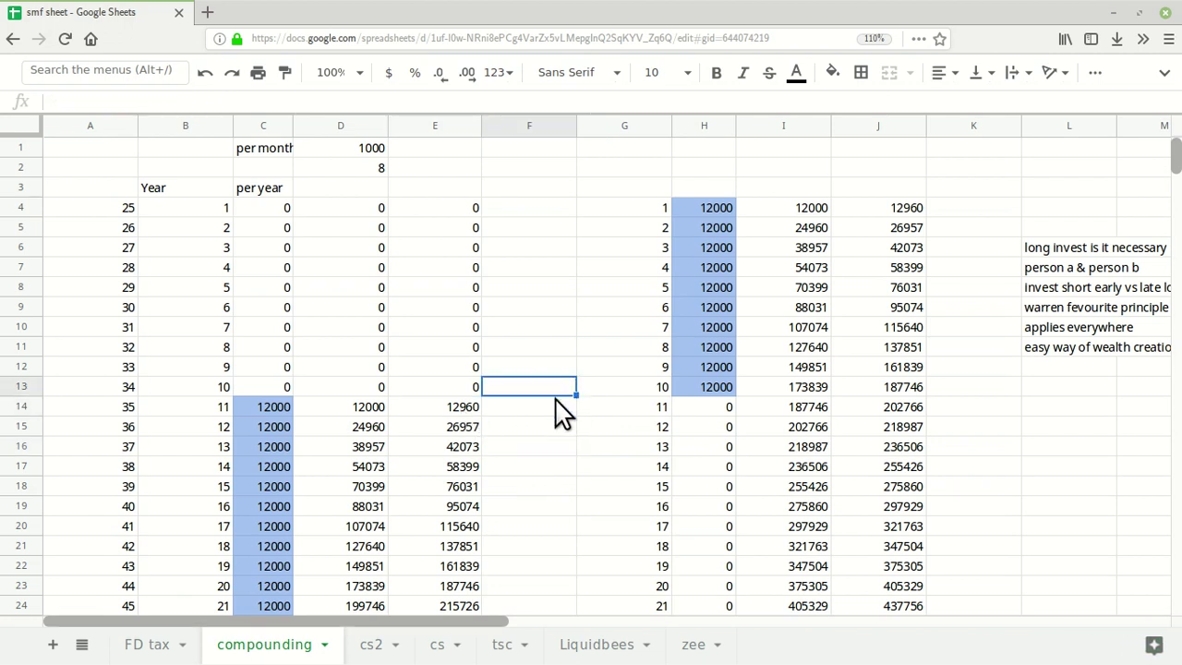
left_click(537, 351)
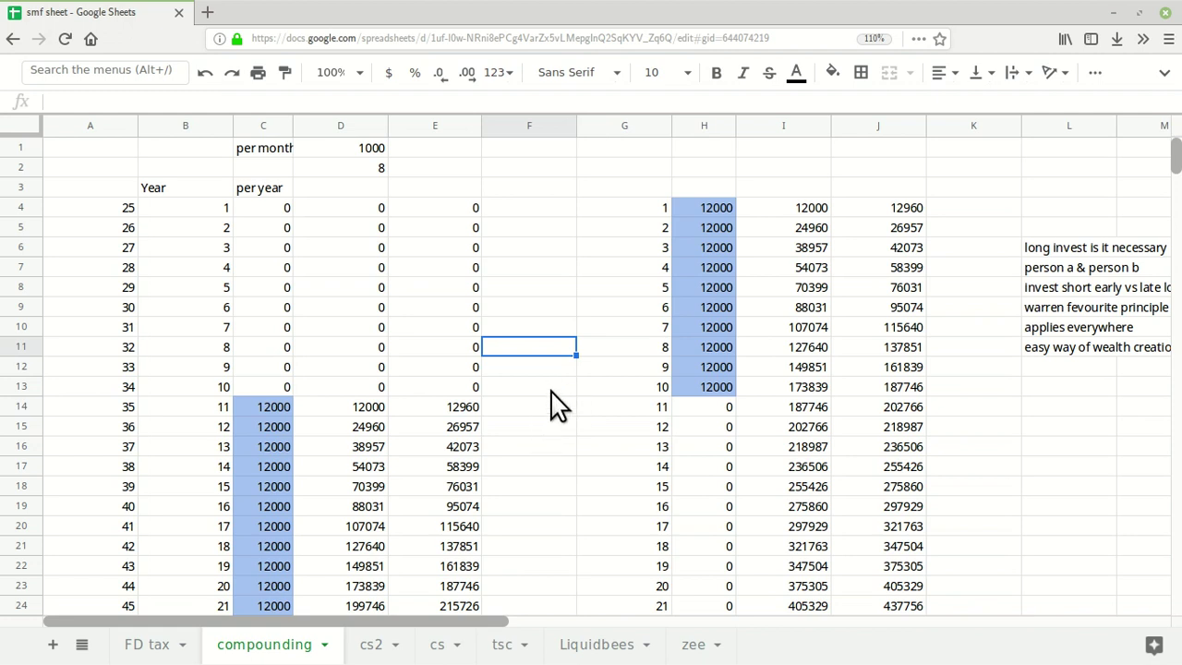
left_click(552, 388)
left_click(555, 408)
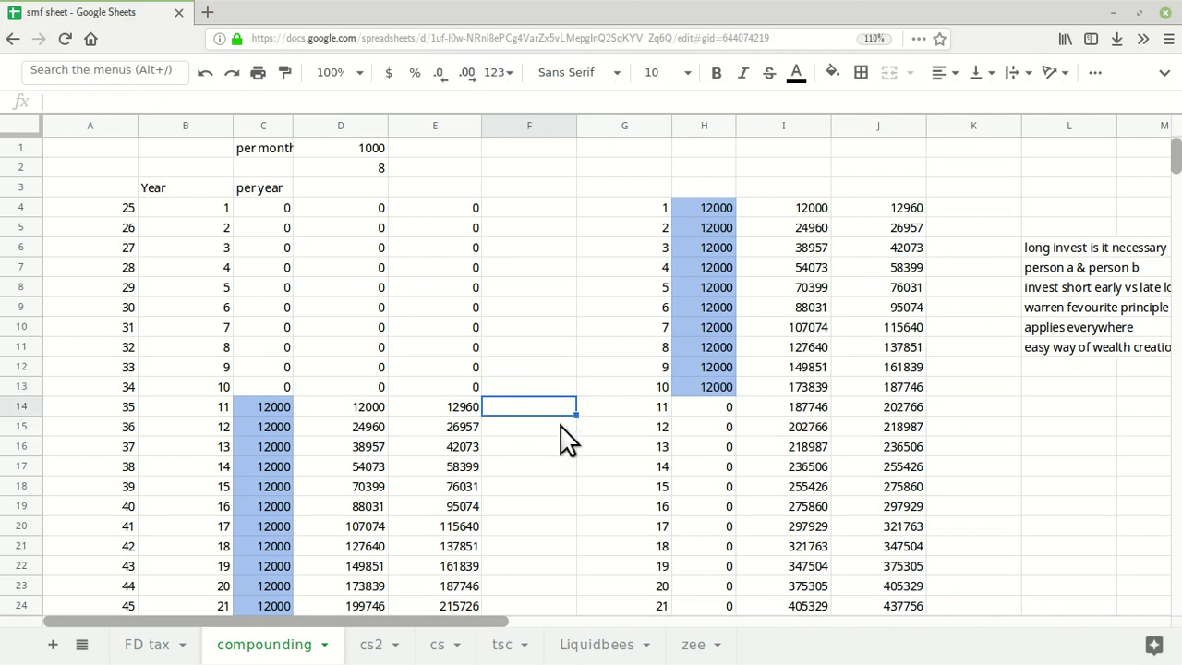
left_click(560, 428)
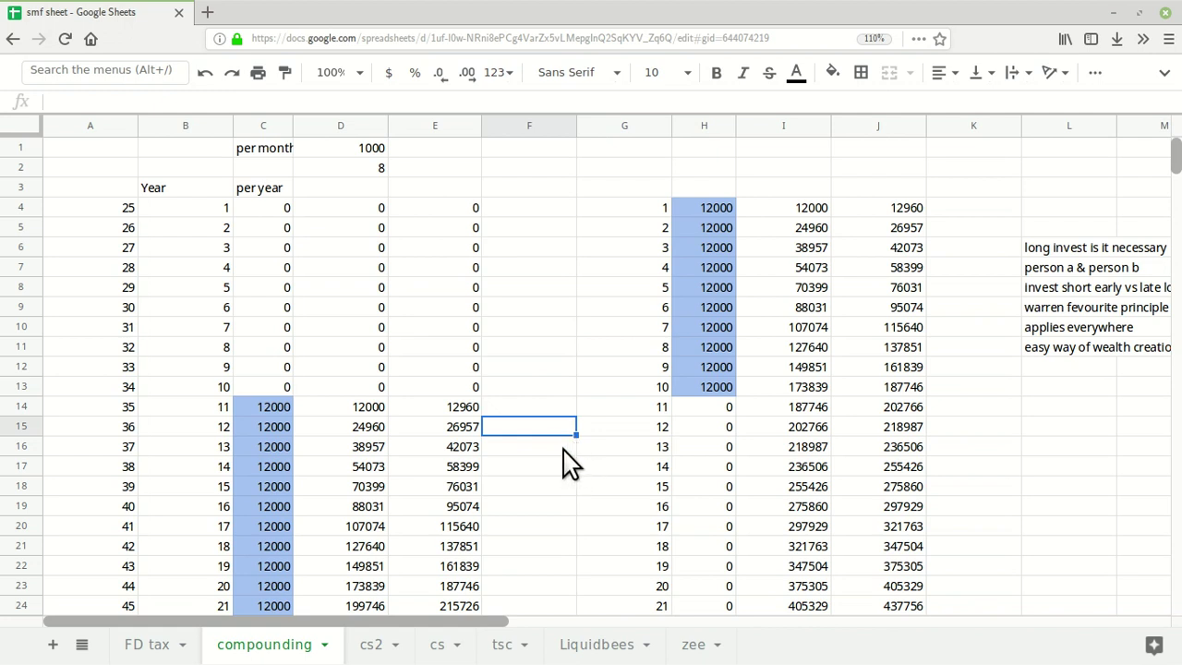
left_click(573, 442)
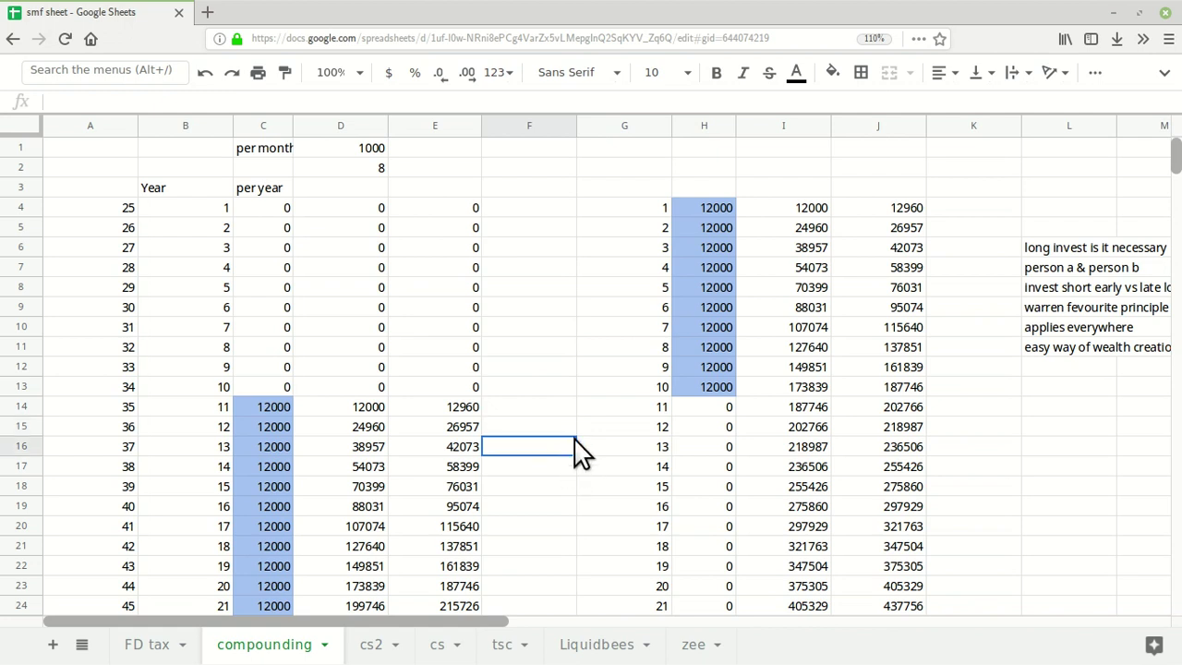
left_click(552, 388)
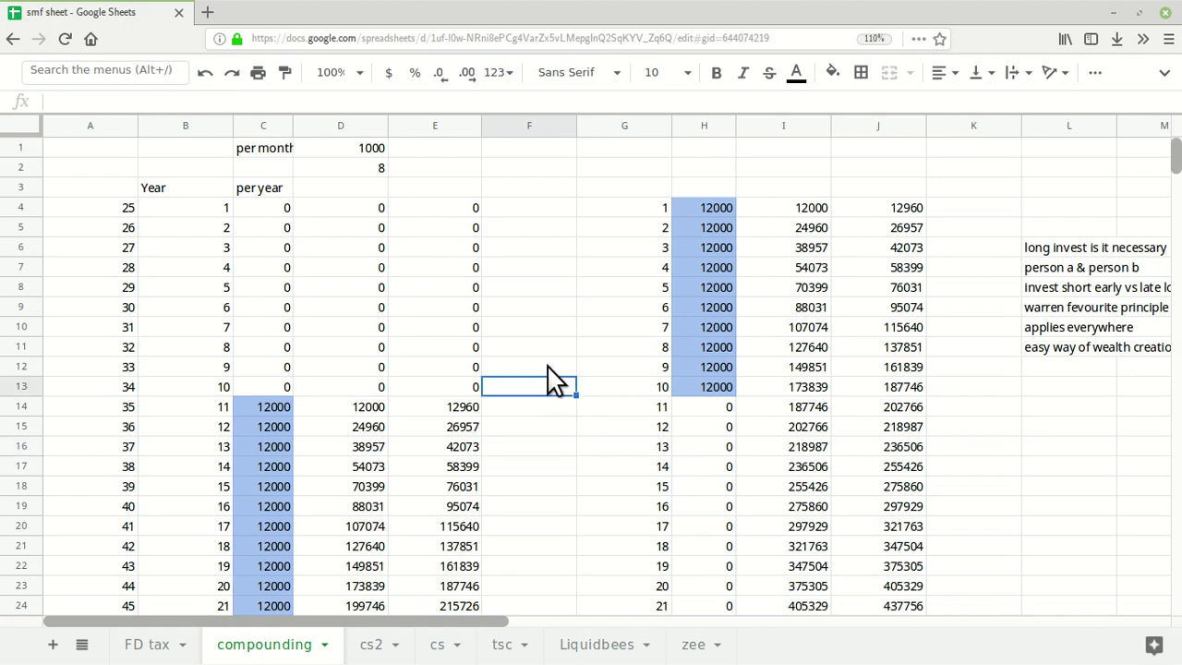
left_click(544, 365)
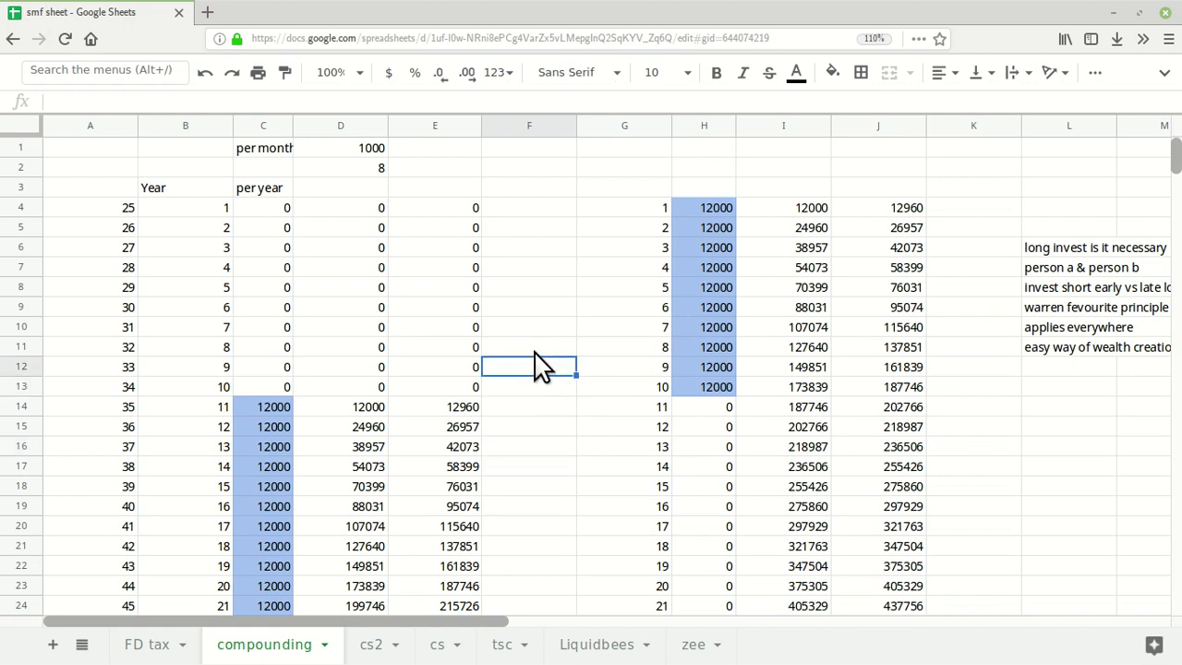
left_click(531, 346)
left_click(531, 326)
left_click(533, 307)
left_click(533, 286)
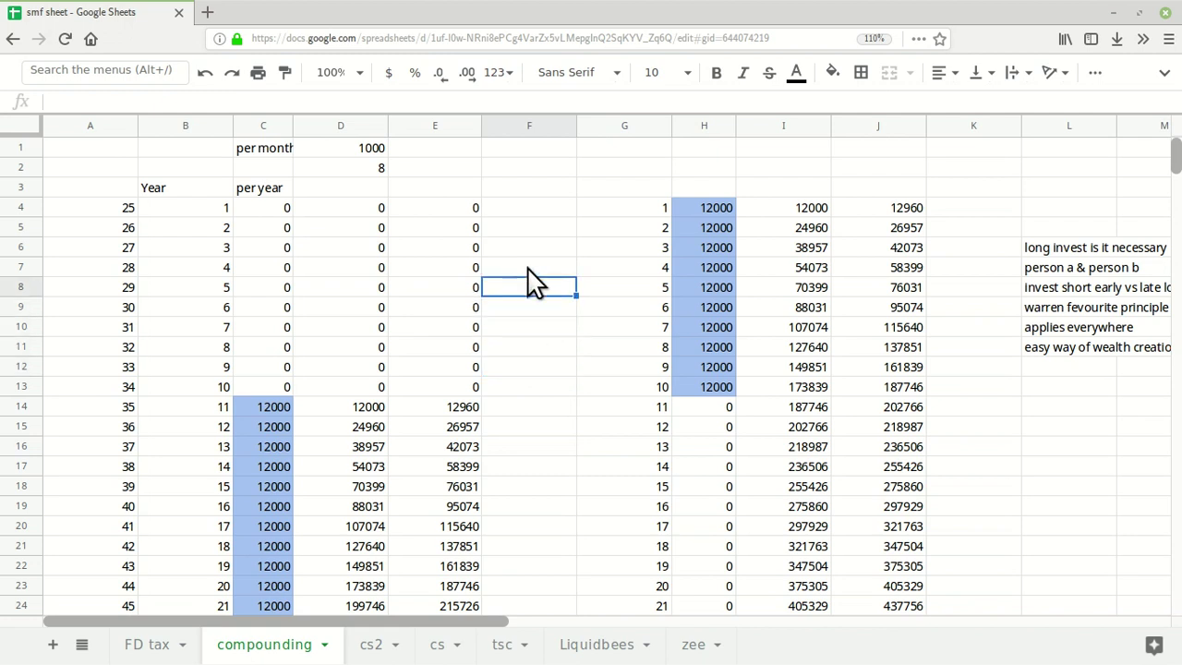
left_click(530, 263)
key("Up")
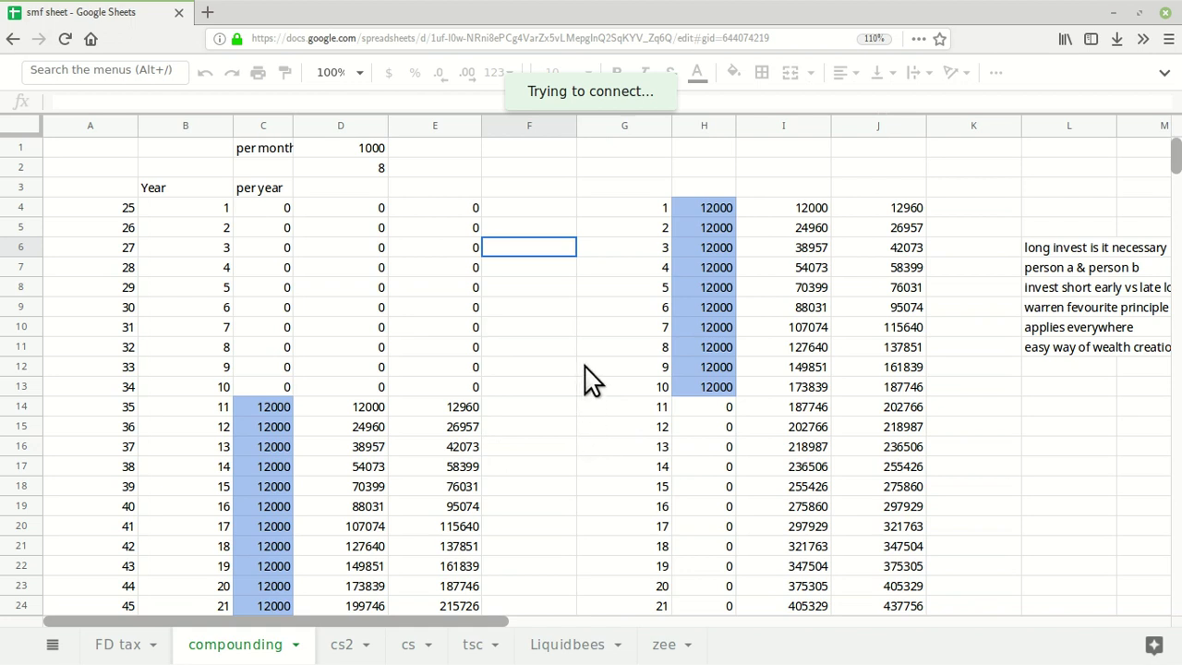
left_click(567, 394)
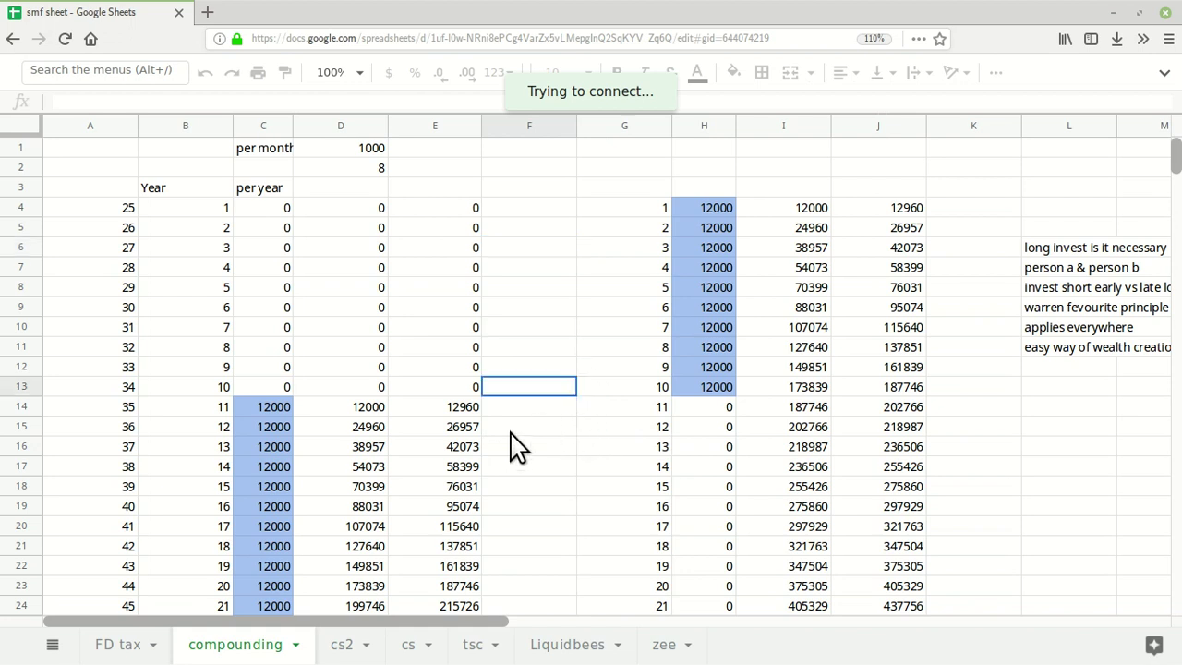
Step: Examine the starting age, the year numbers and the first yearly contributions of both investment plans in columns A, B, C and H
left_click(114, 209)
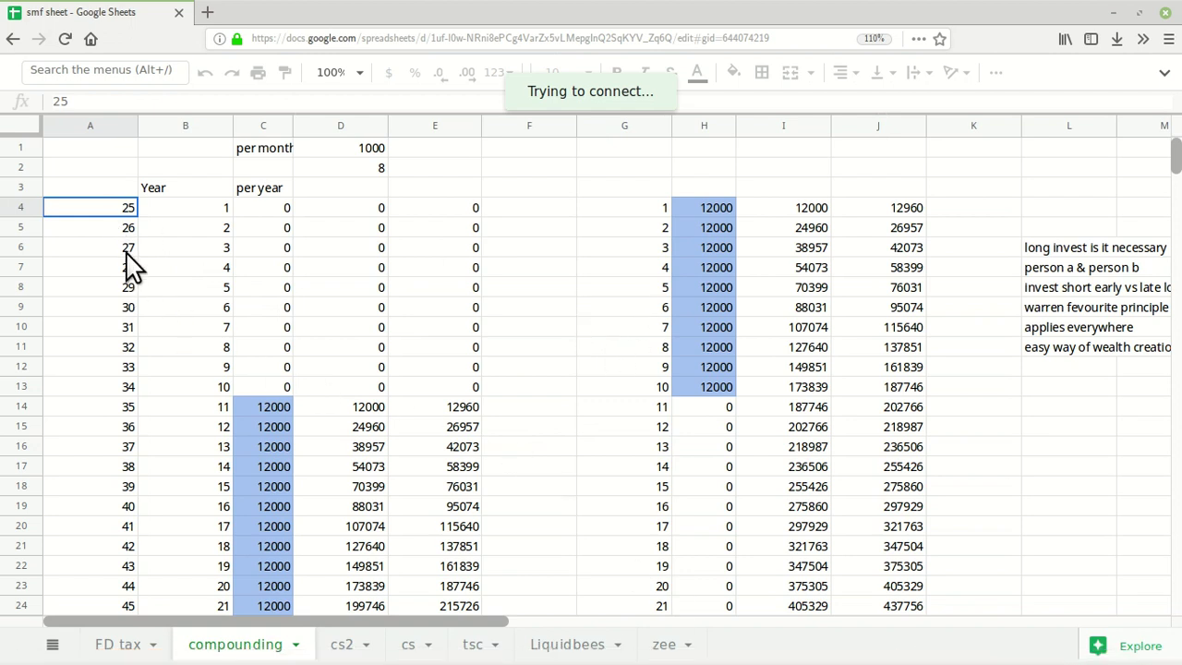
left_click(210, 211)
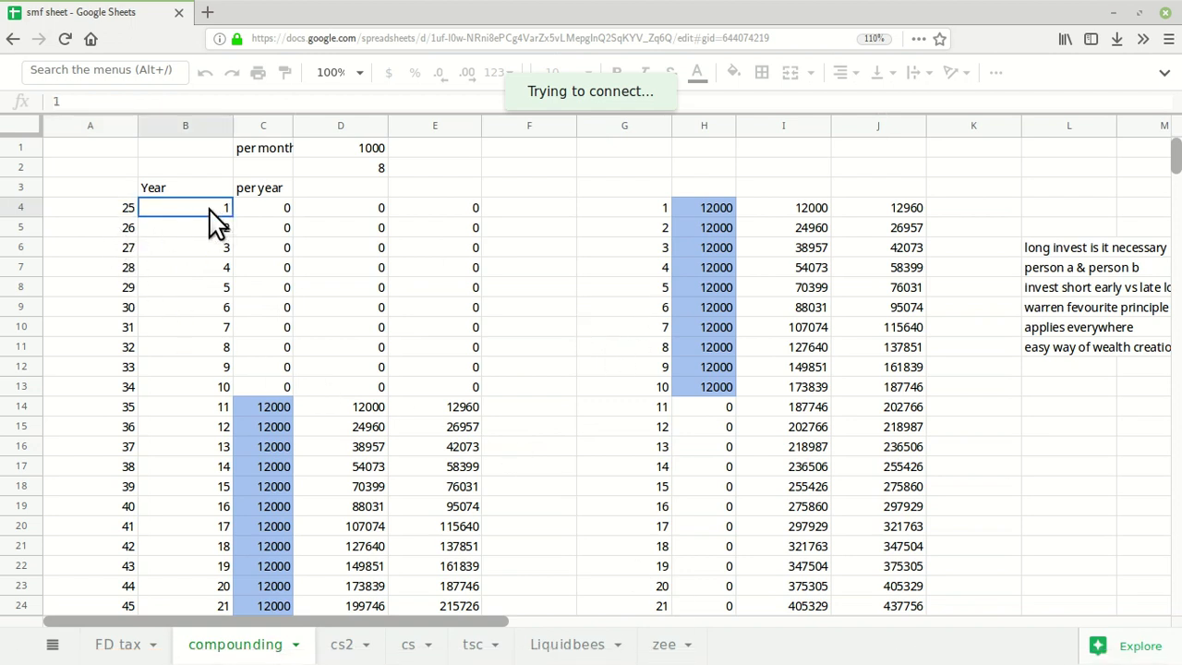
left_click(208, 229)
left_click(204, 248)
left_click(205, 268)
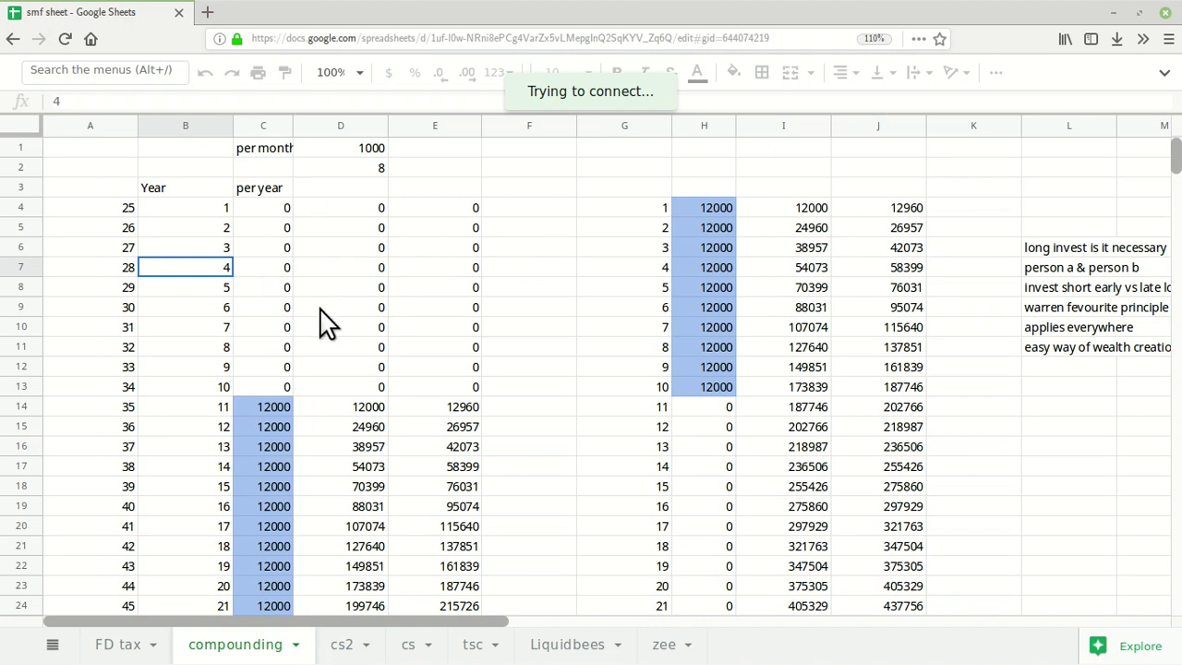
left_click(264, 209)
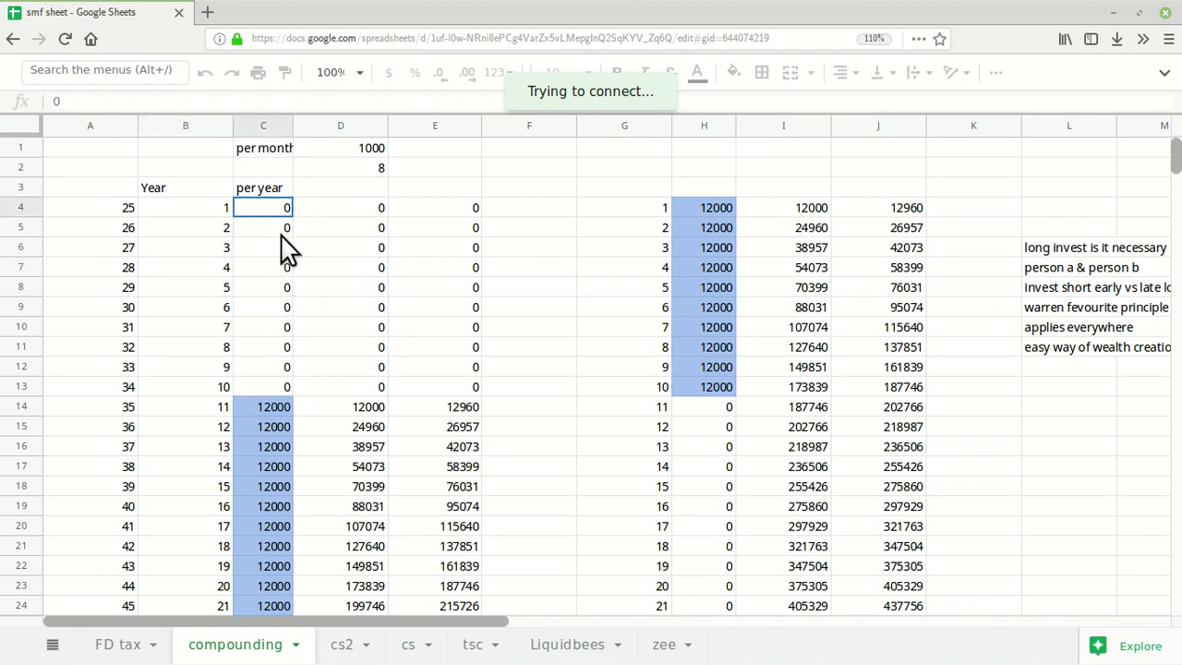
left_click(267, 229)
left_click(270, 247)
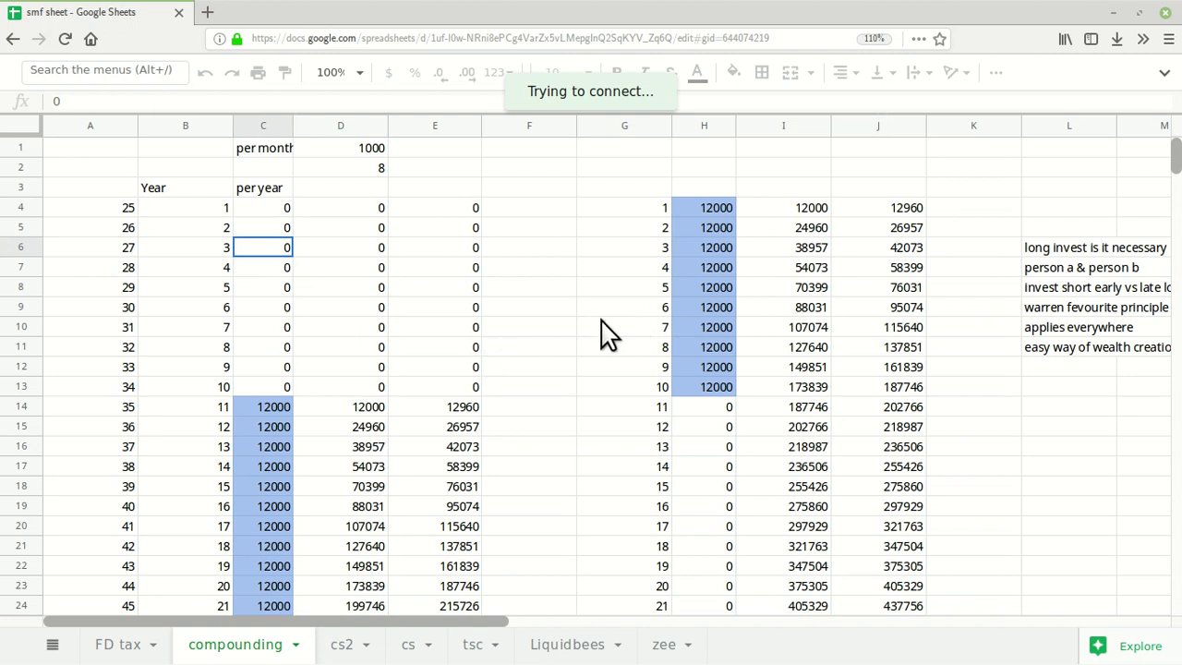
left_click(263, 211)
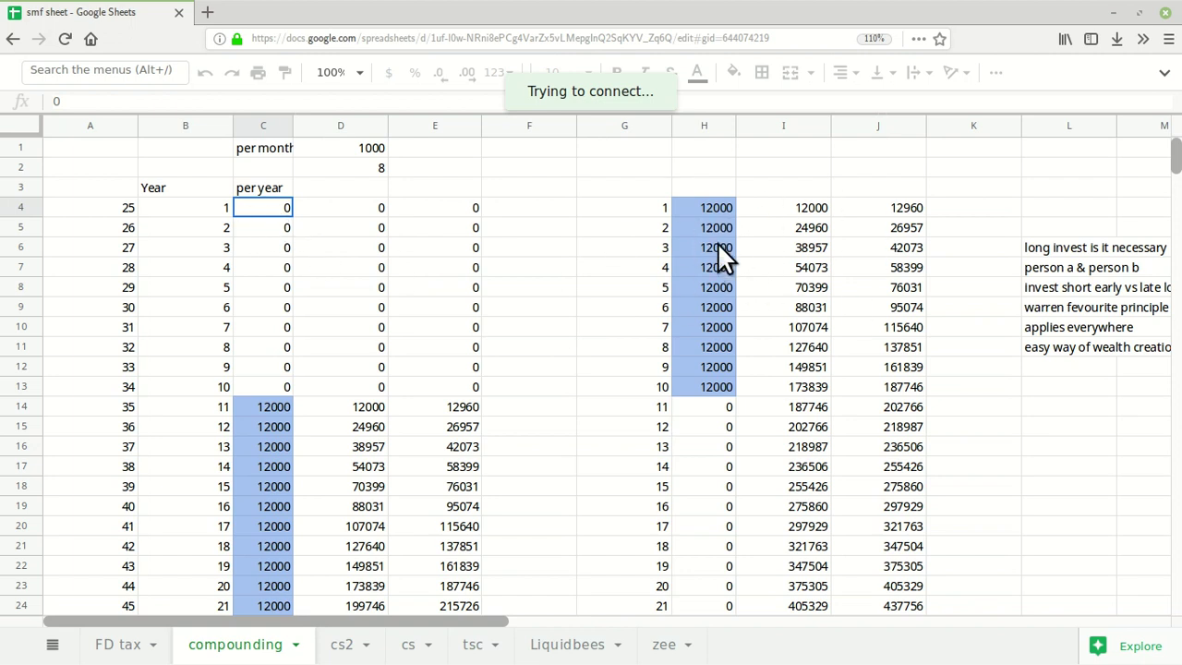
left_click(703, 209)
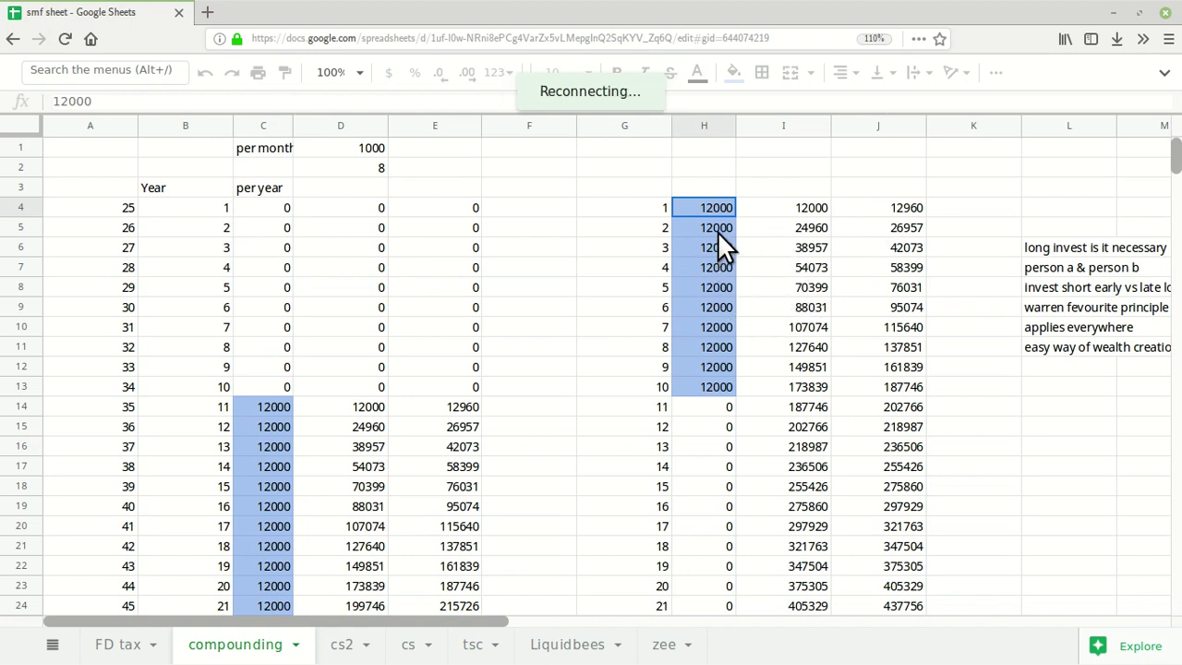
key("Return")
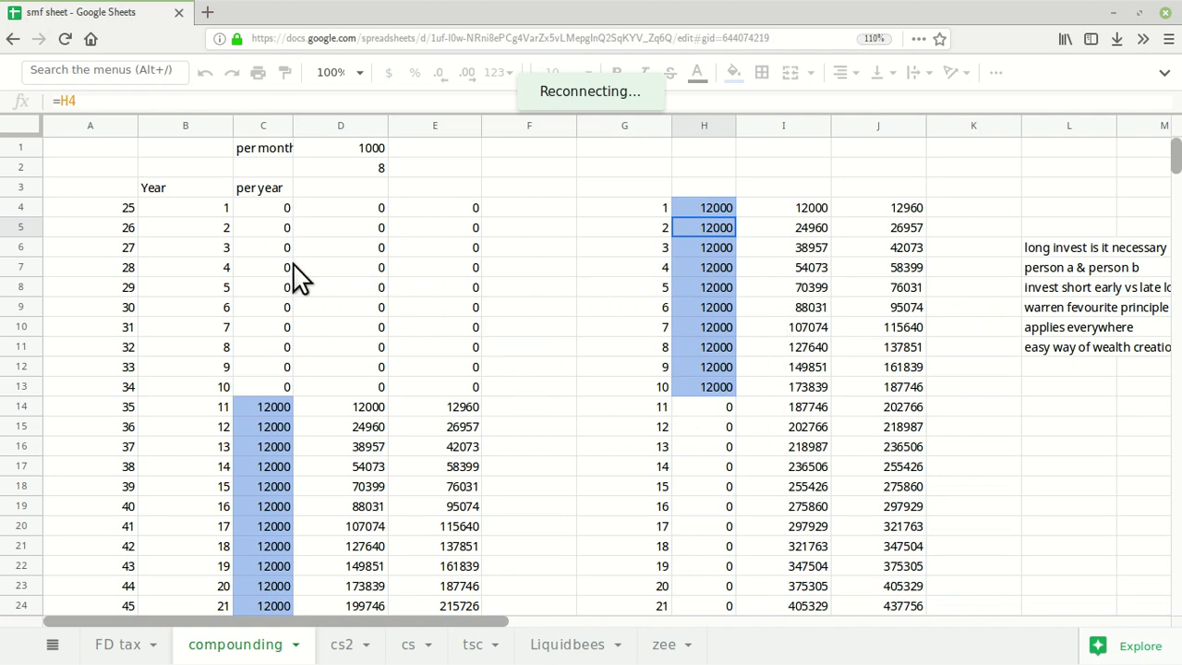
Step: Review the first plan's yearly contributions in C4:C13, and check its age, contribution and balance cells in row 13
left_click_drag(274, 209, 282, 386)
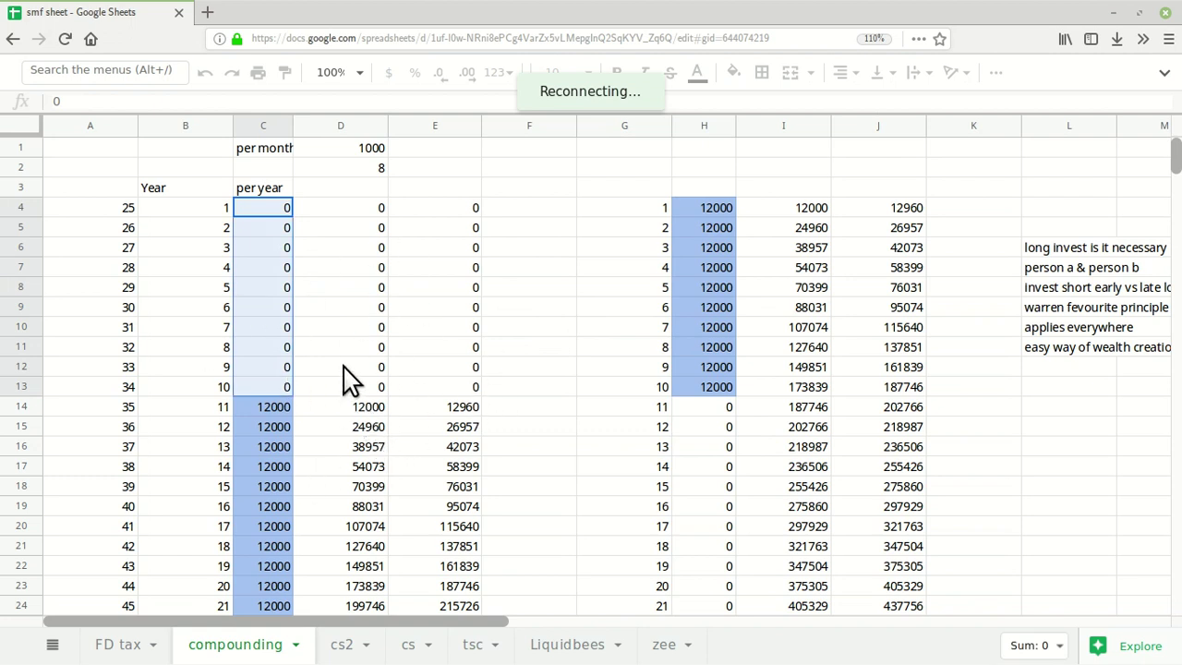
left_click(127, 388)
left_click(260, 382)
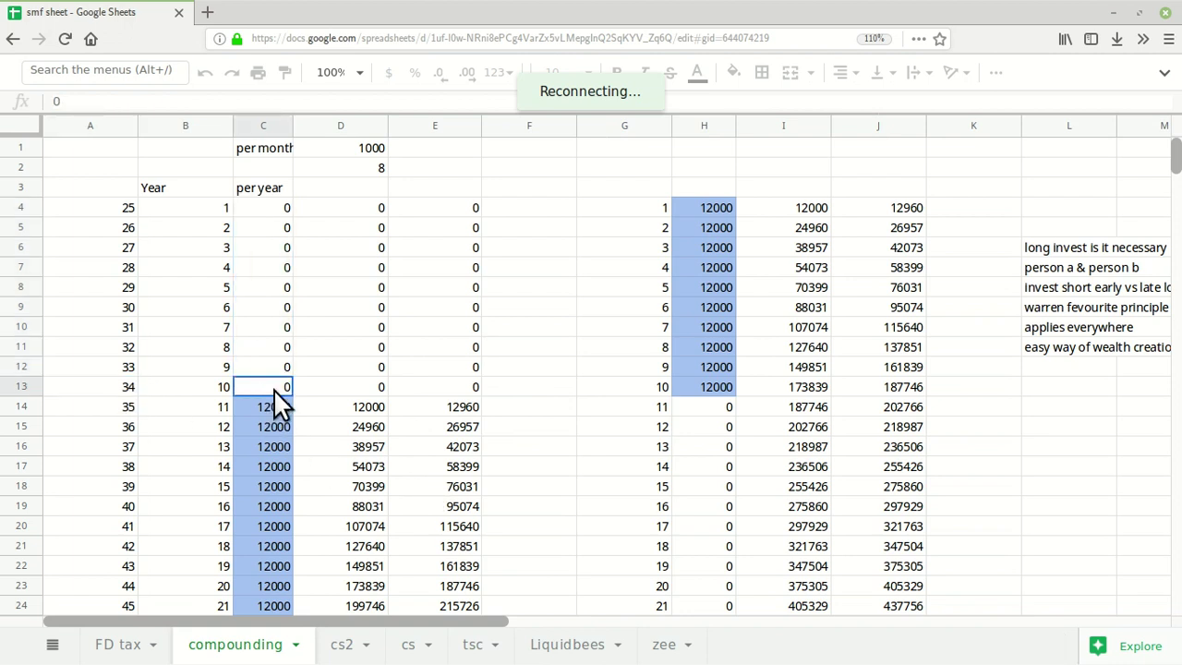
left_click(360, 388)
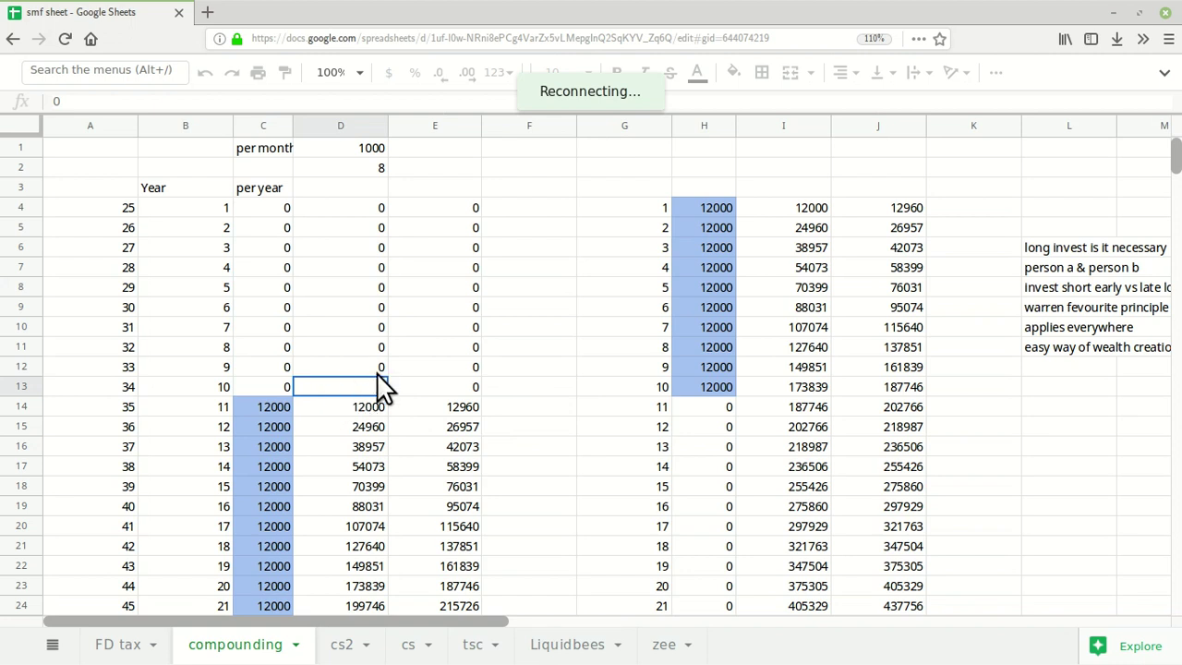
left_click(416, 388)
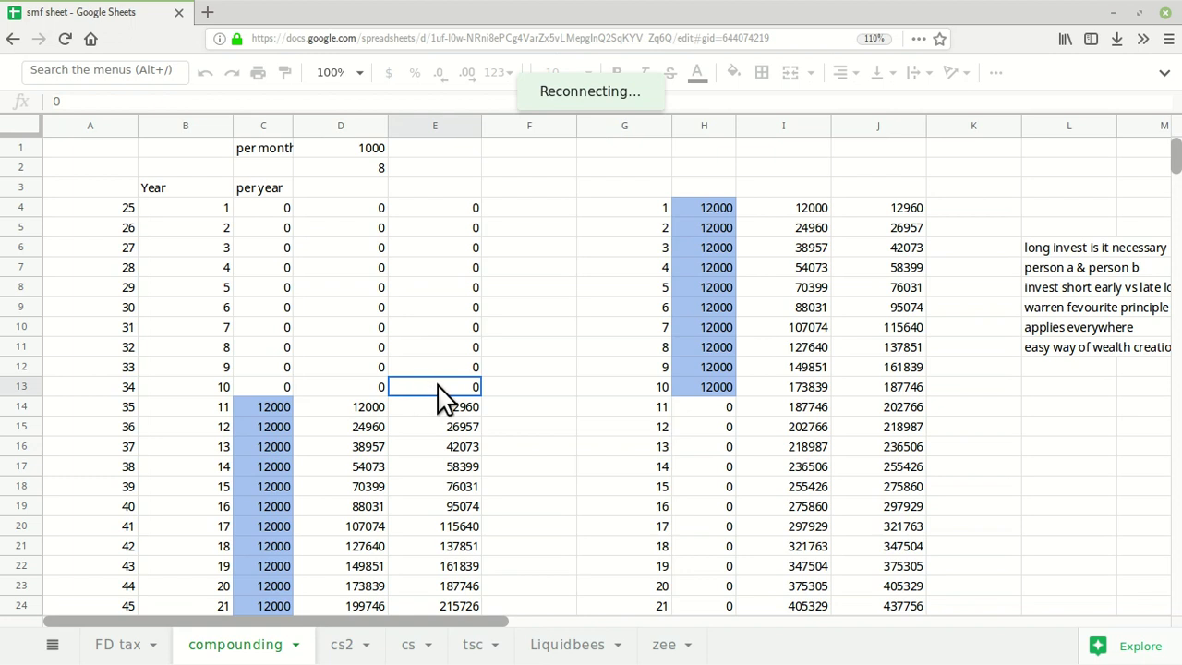
left_click(536, 386)
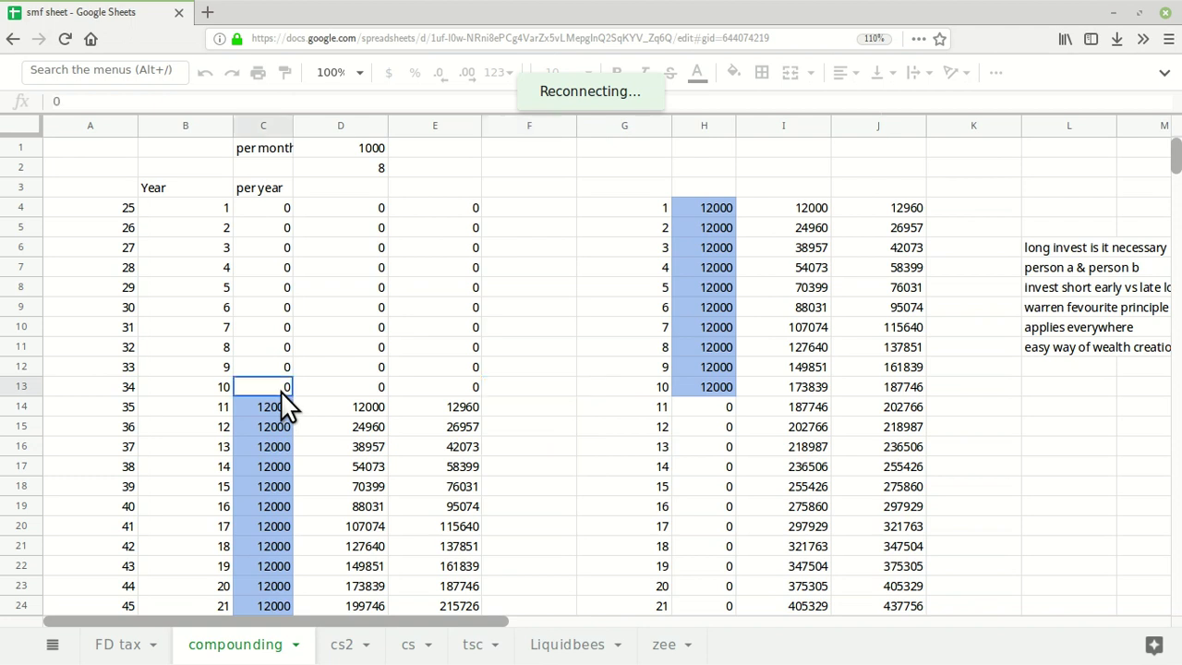
Step: Compare the first ten yearly contributions of both plans by selecting C4:C13 and H4:H13 in turn
left_click_drag(263, 207, 276, 383)
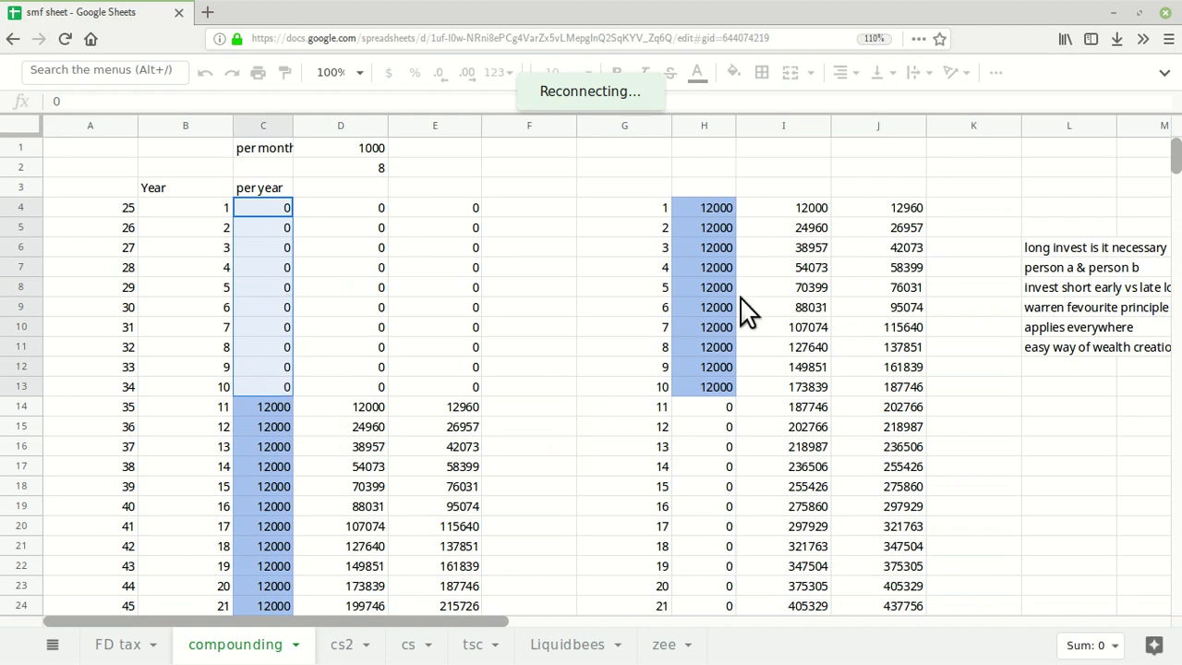
left_click(704, 246)
left_click(704, 210)
left_click_drag(723, 314, 725, 385)
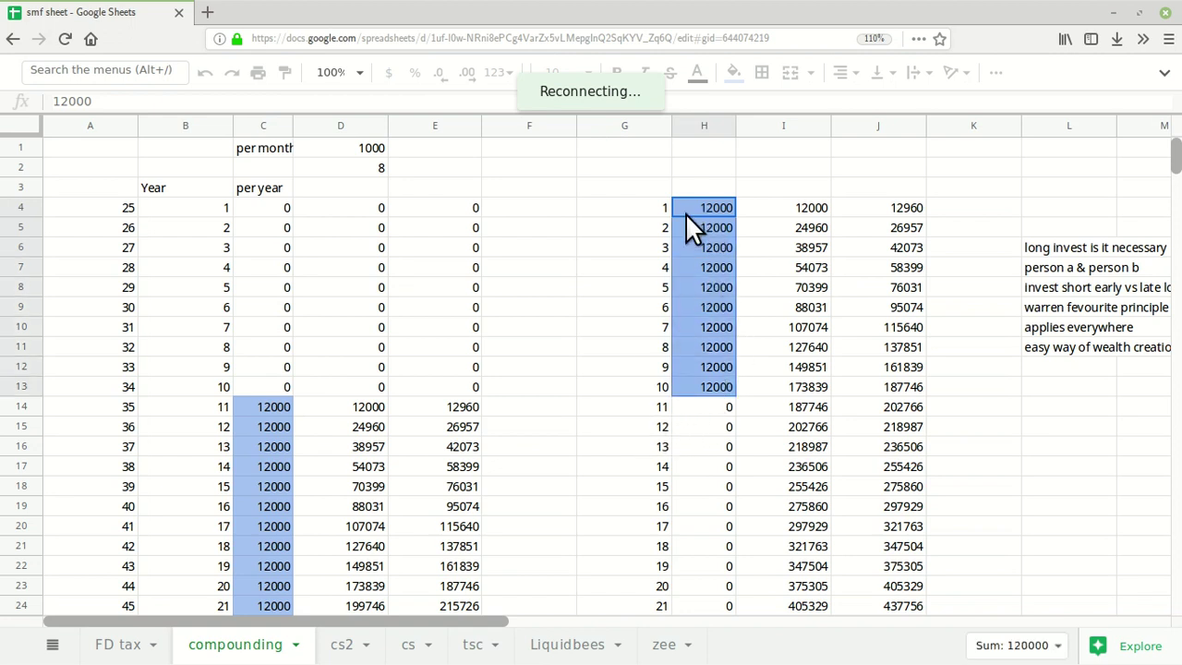
Step: Check the monthly investment amount in D1 against the second plan's first yearly contributions in H4 and H5
left_click(355, 152)
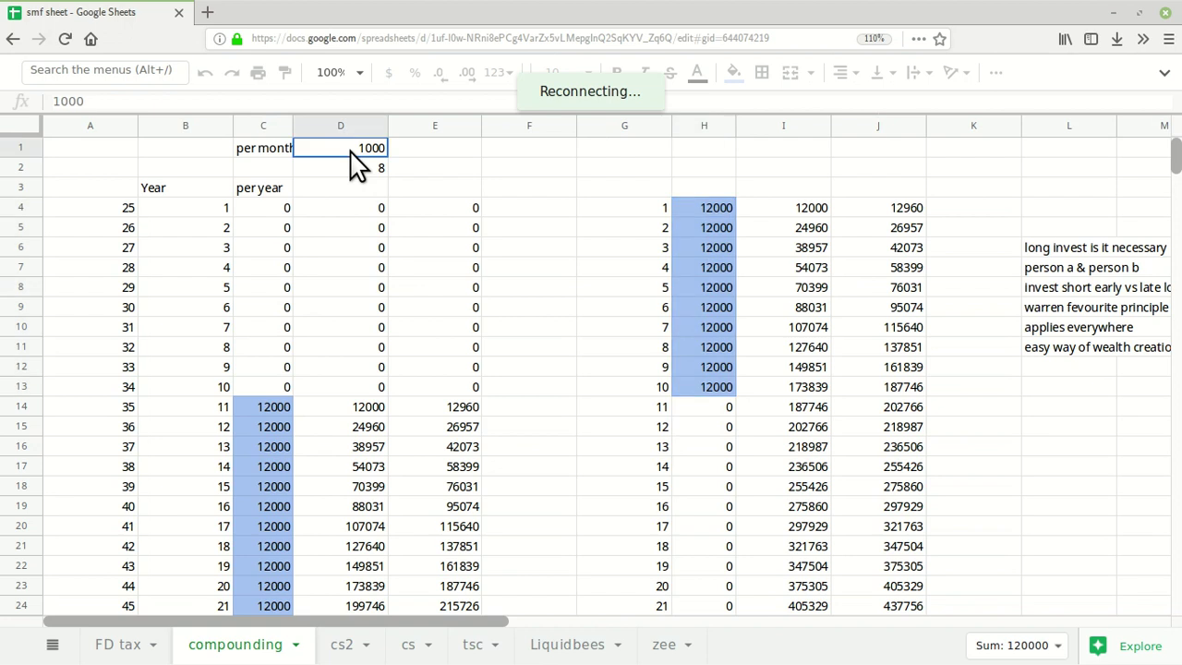
left_click(696, 211)
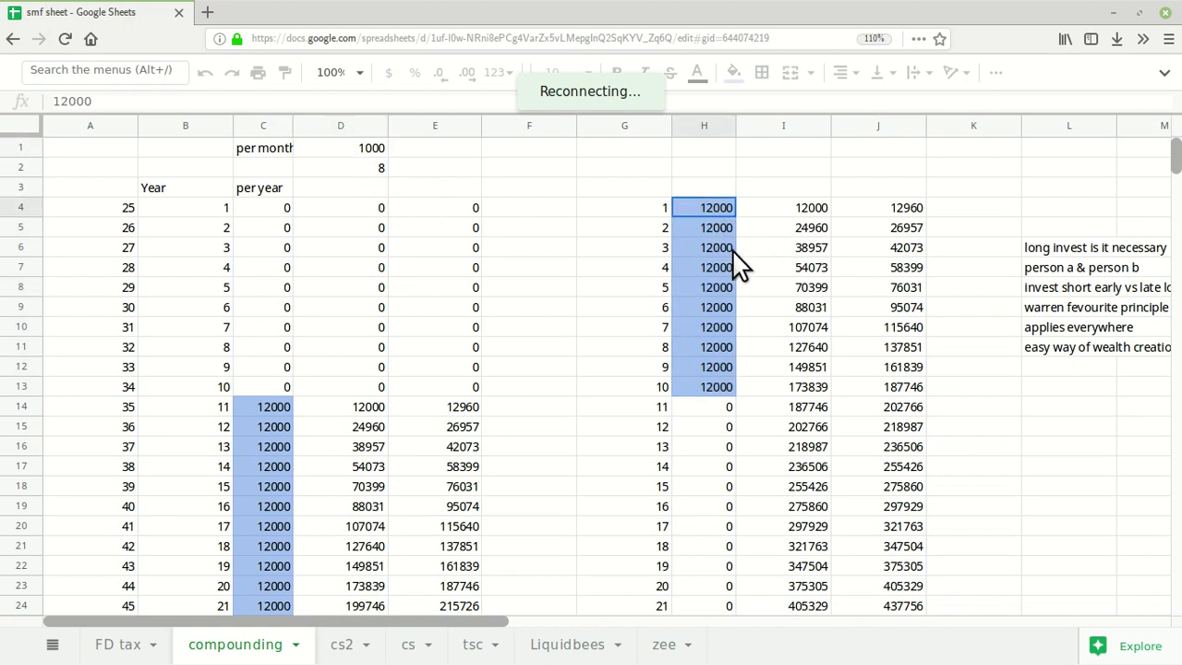
left_click(708, 226)
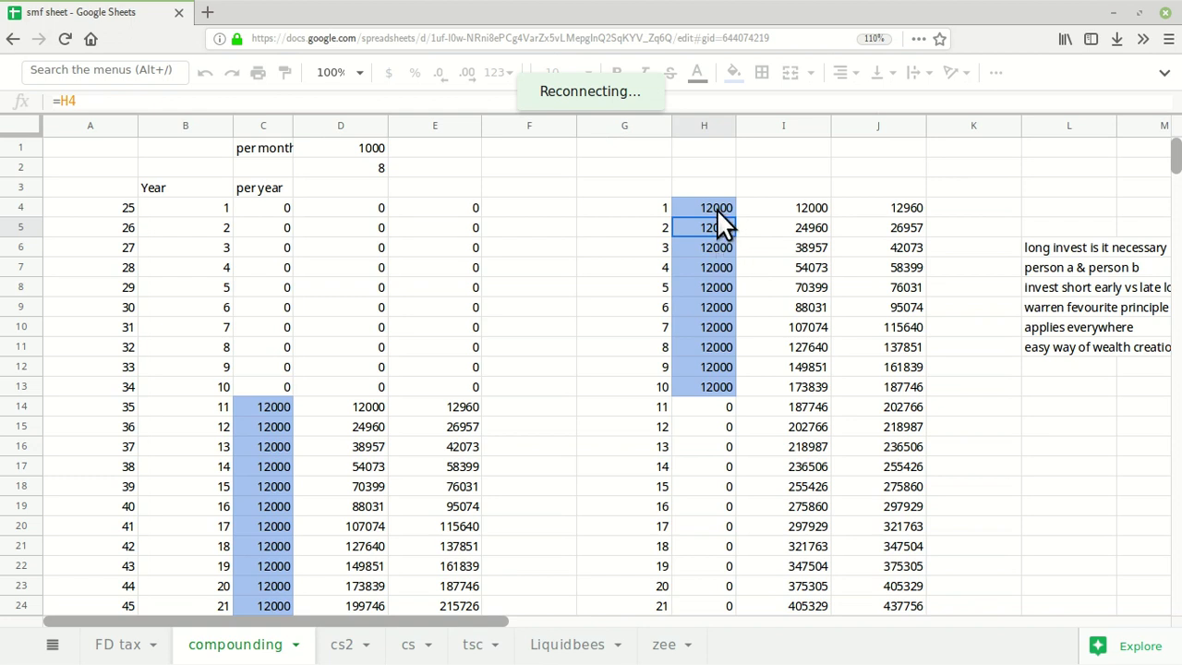
left_click(716, 209)
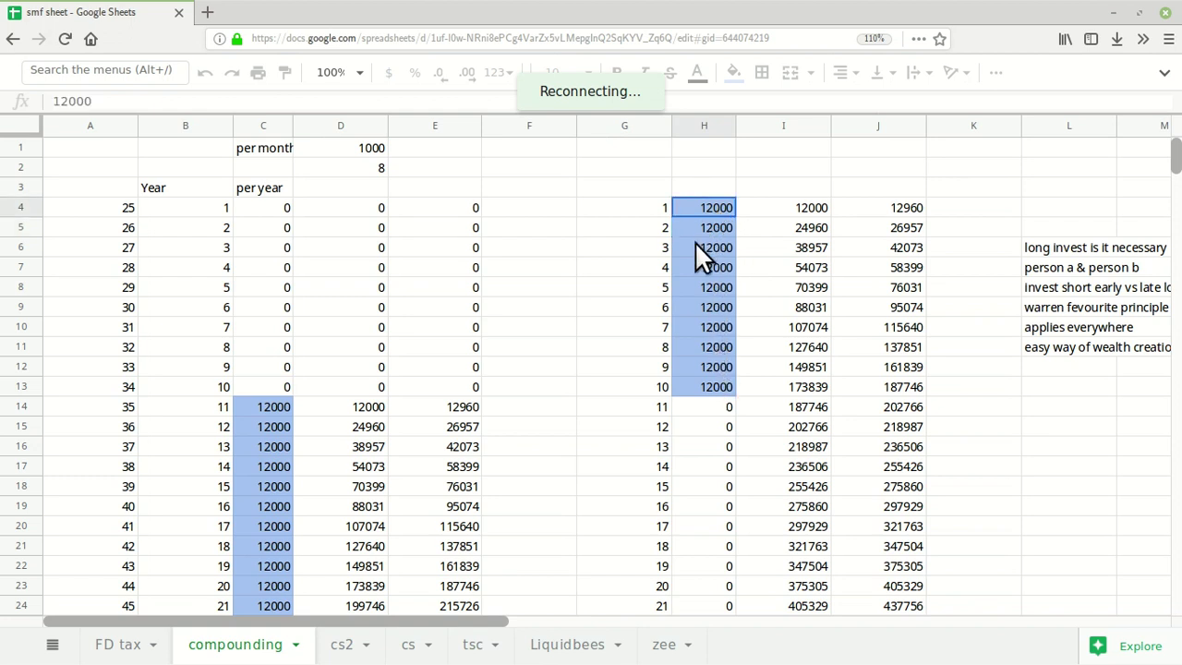
Step: Examine how the second plan's balances in I4, I5 and I13 and its first year-end value in J4 use the interest rate in D2
left_click(788, 208)
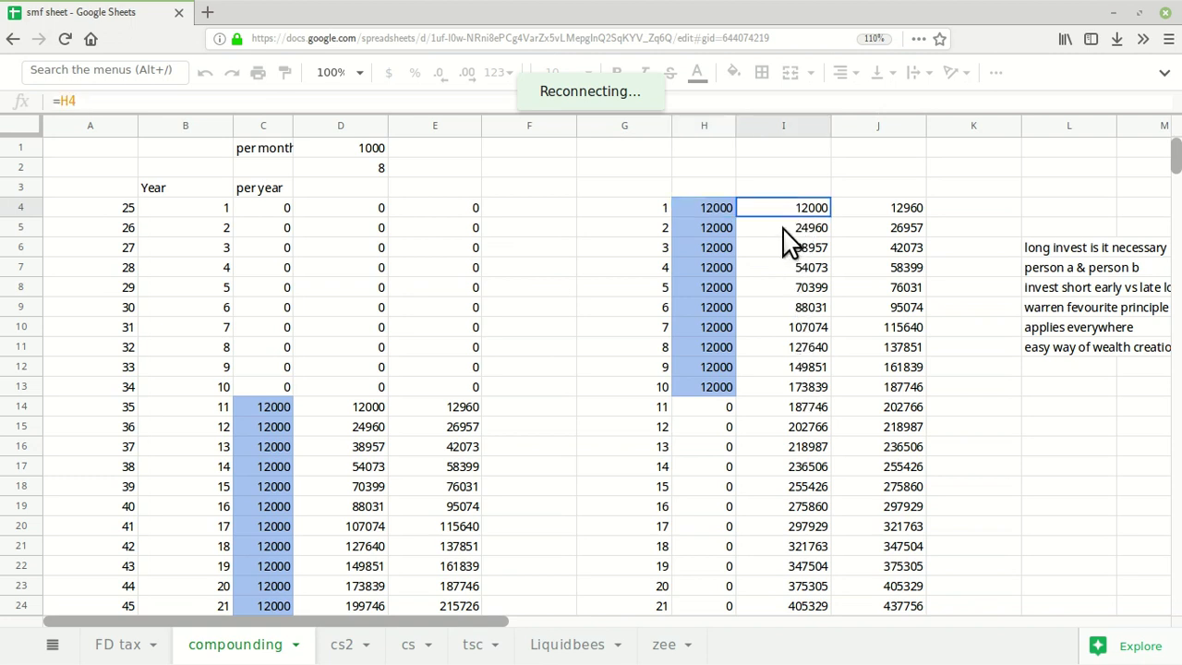
left_click(785, 228)
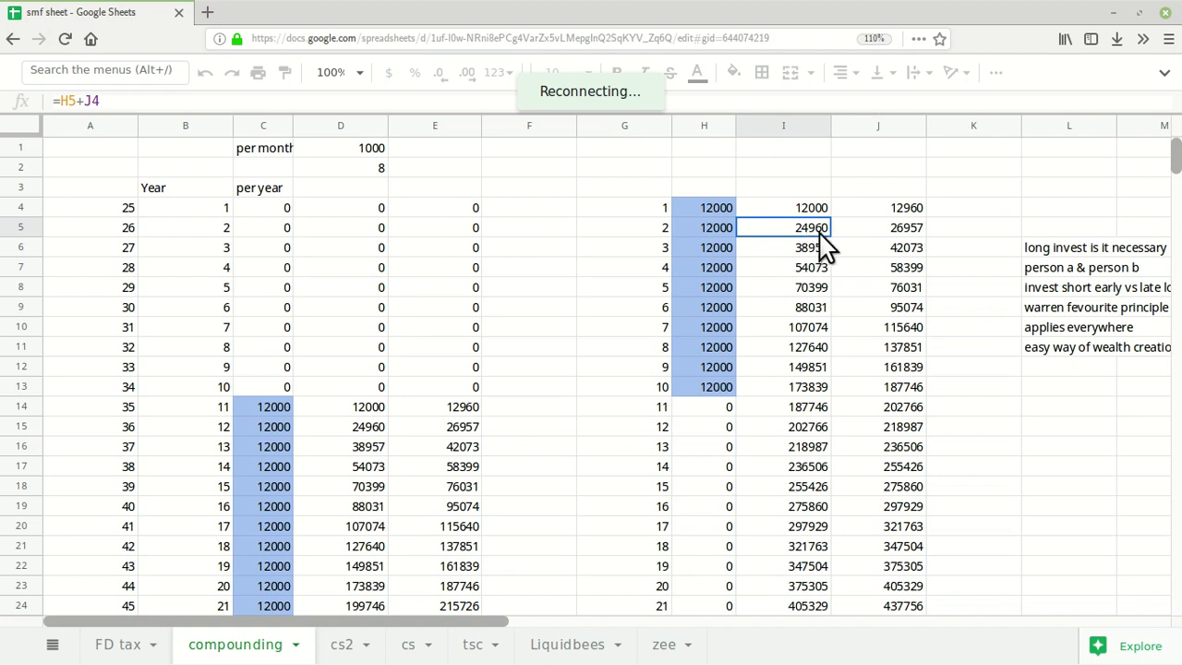
left_click(794, 388)
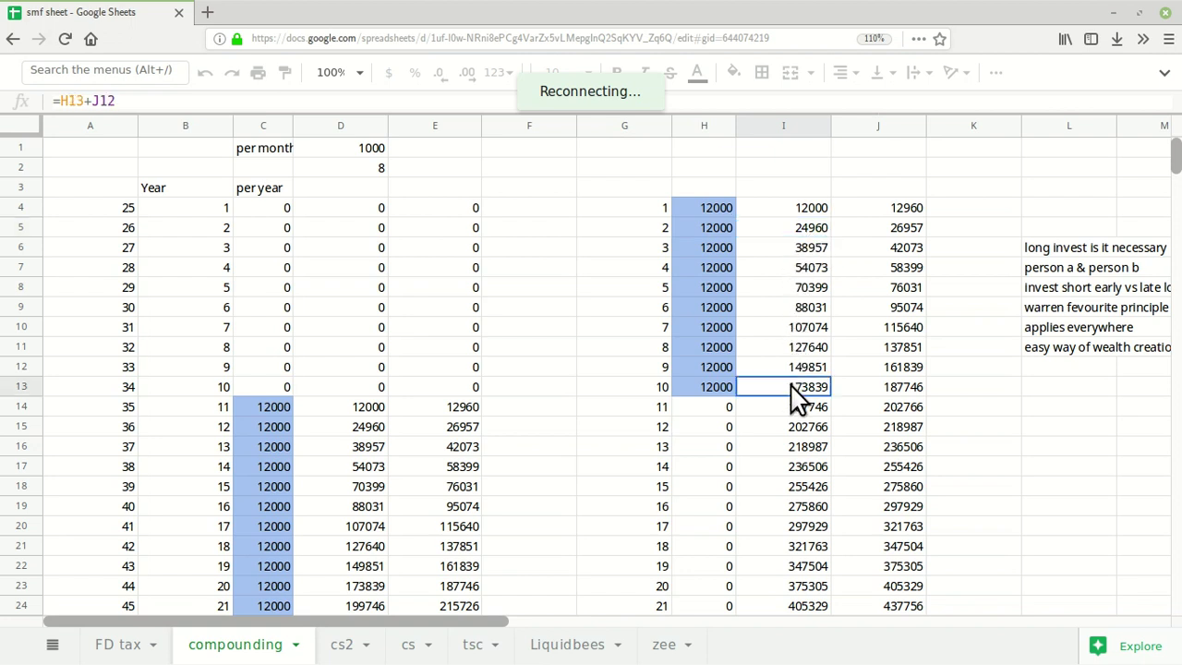
left_click(877, 211)
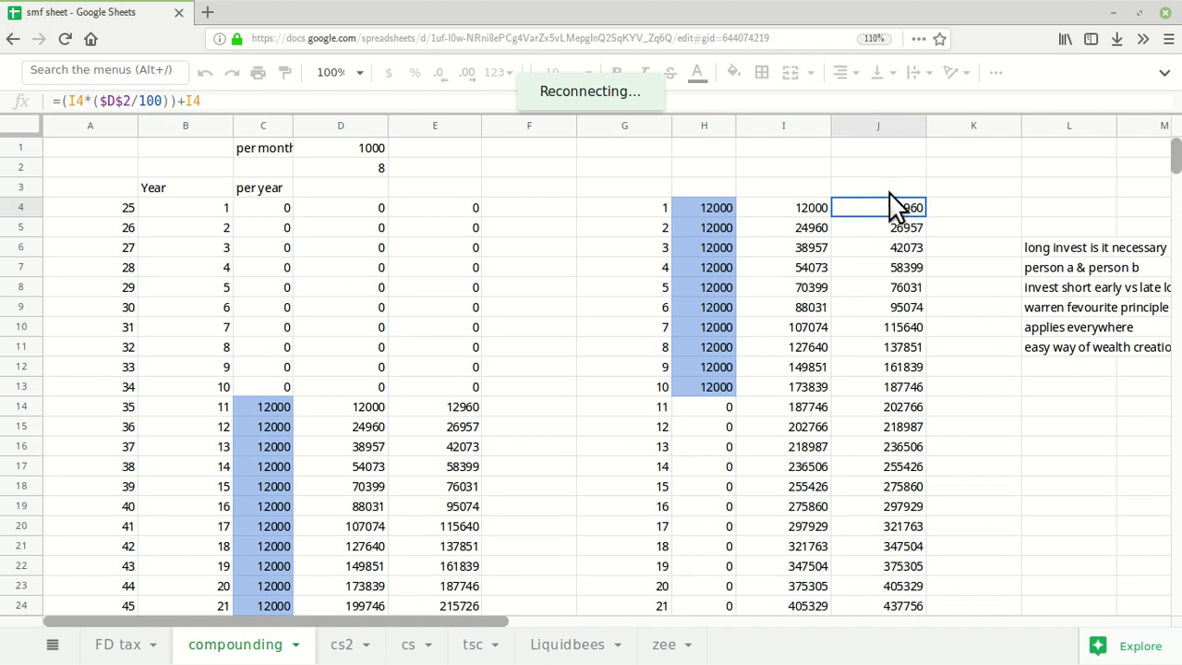
left_click(384, 173)
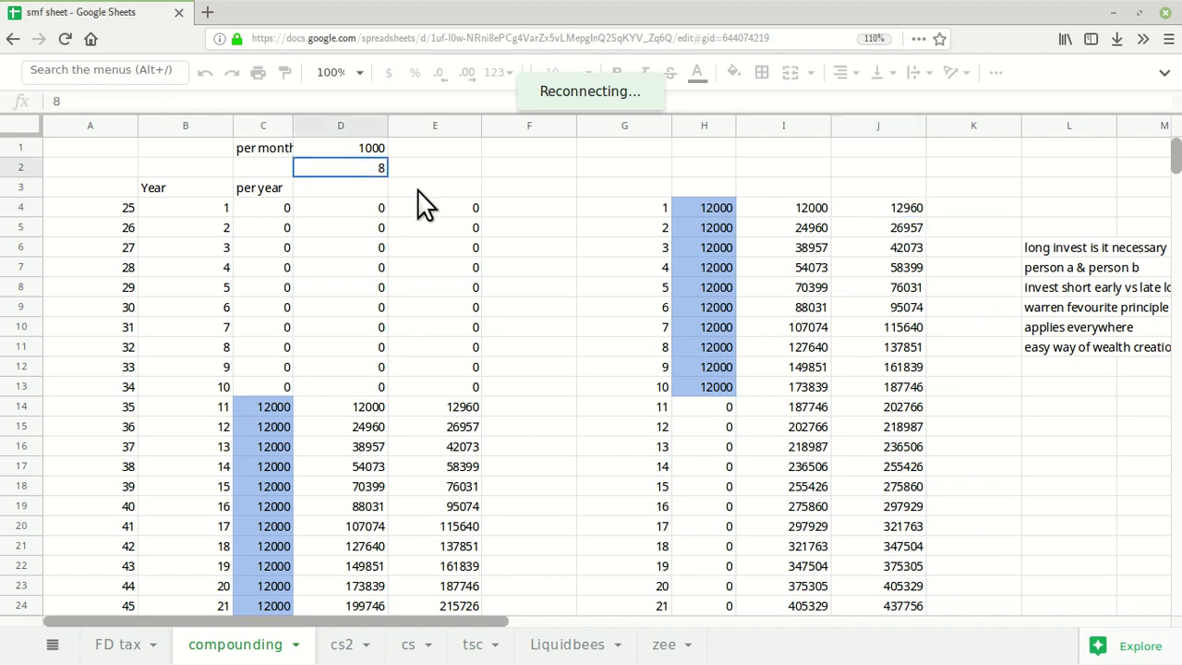
left_click(705, 208)
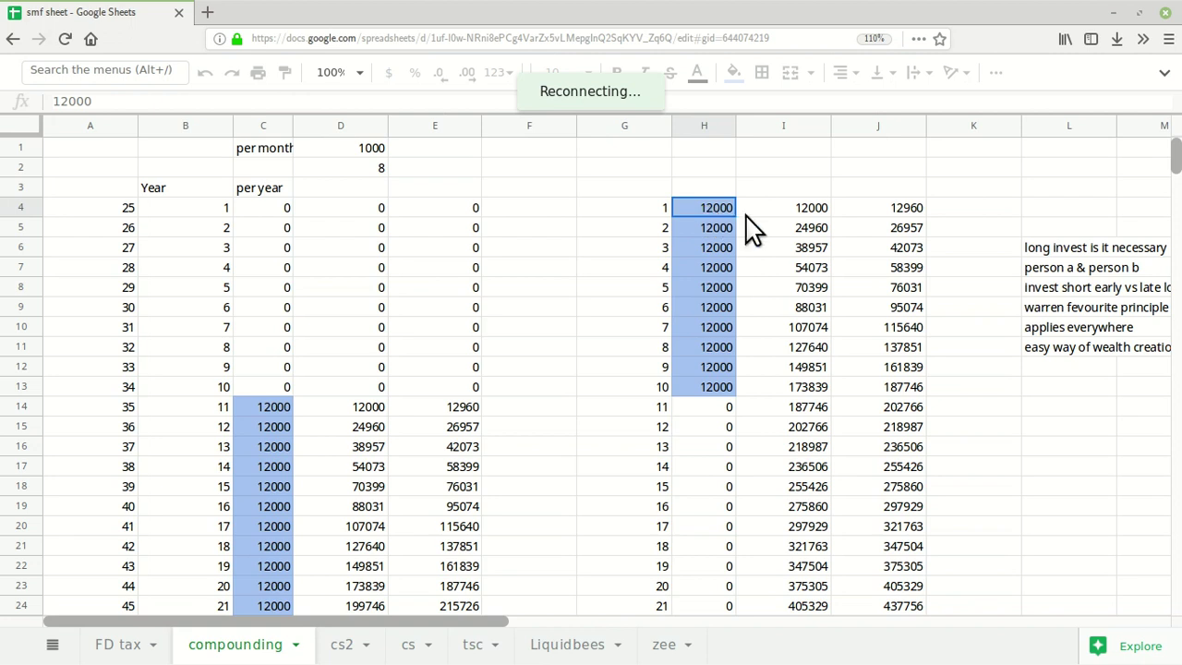
left_click(797, 208)
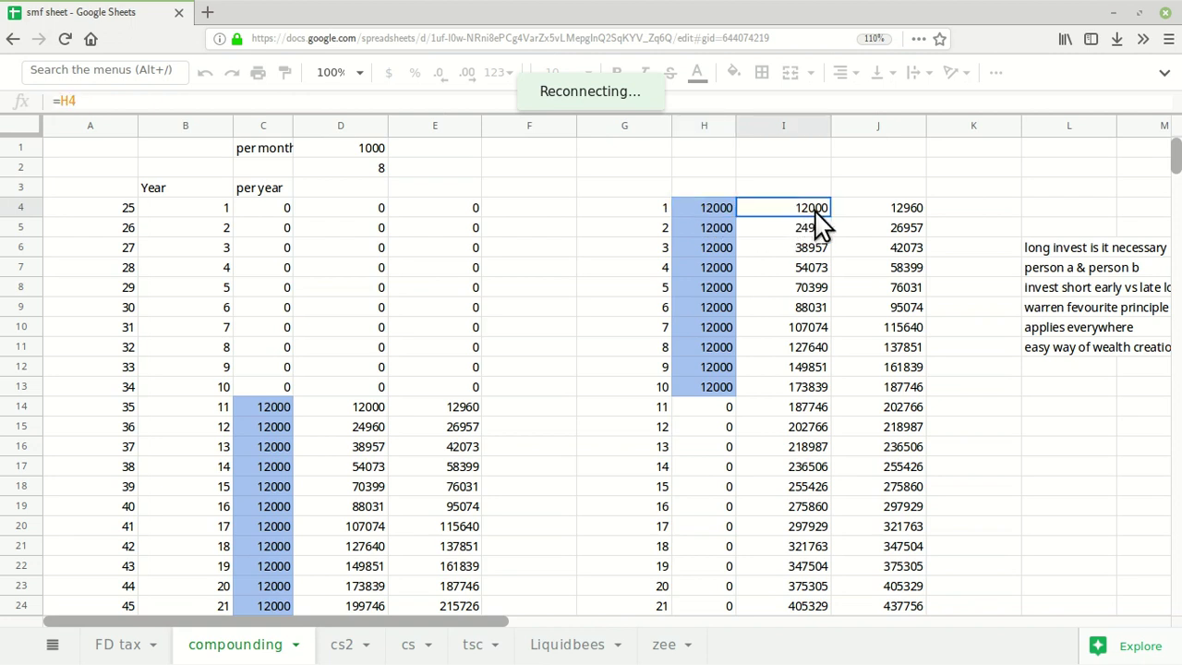
left_click(870, 209)
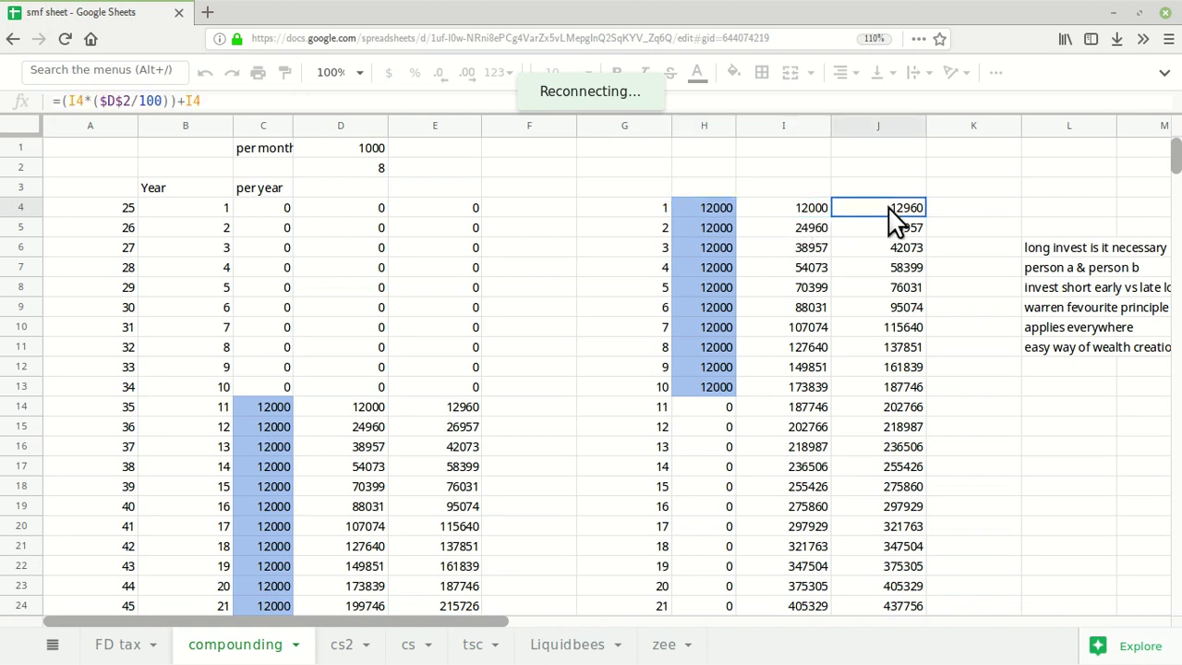
Step: Inspect the second plan's year 2 and year 10 balances in columns I and J, together with the rate in D2
left_click(814, 231)
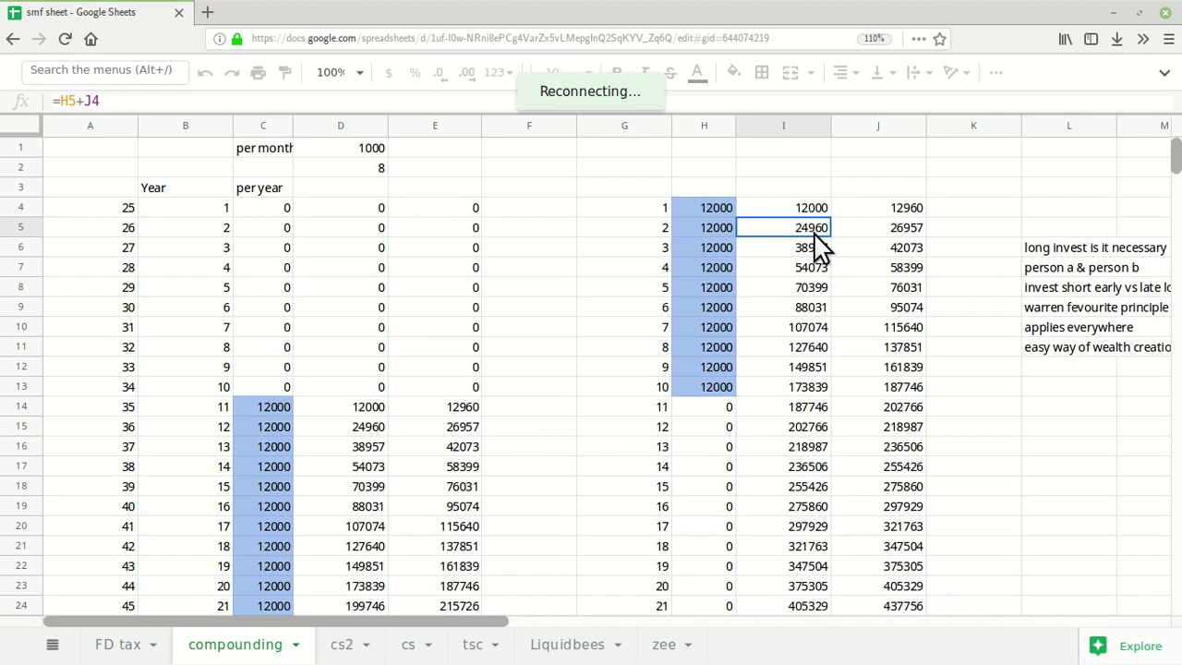
left_click(906, 242)
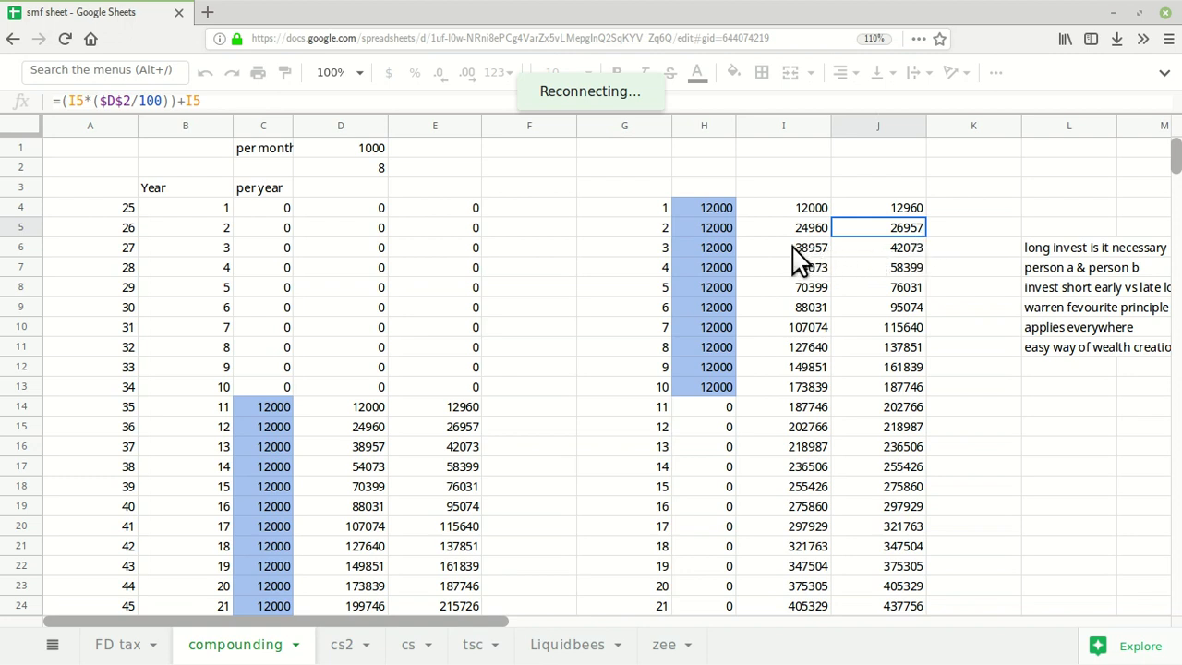
left_click(369, 171)
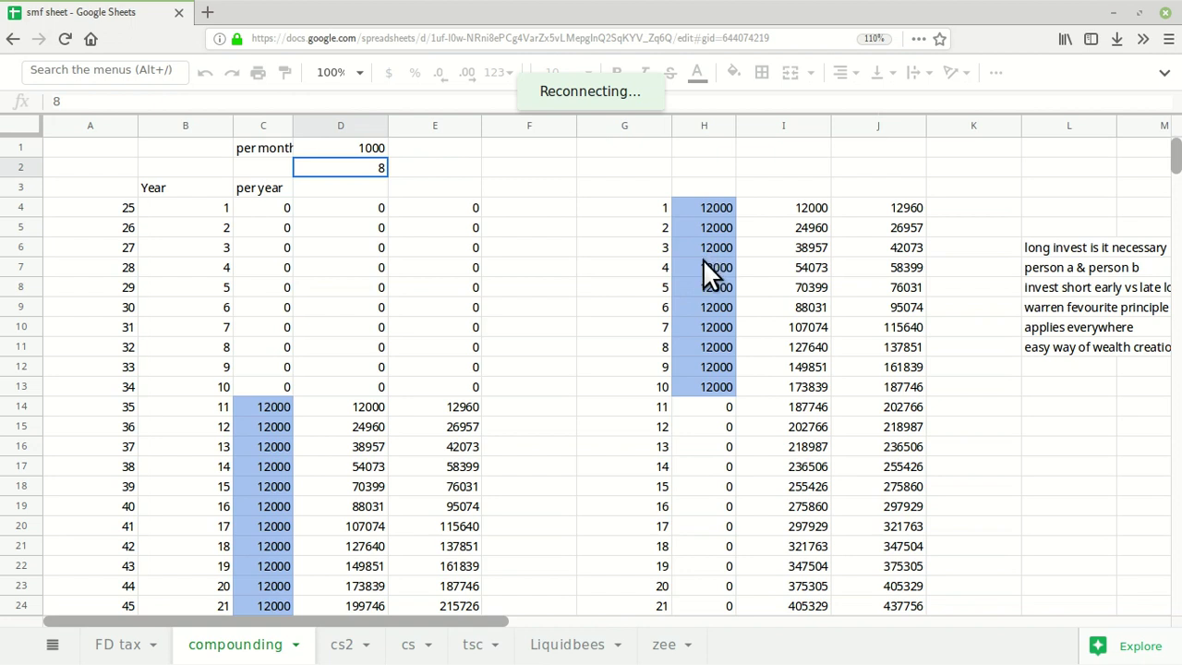
left_click(808, 392)
left_click(904, 393)
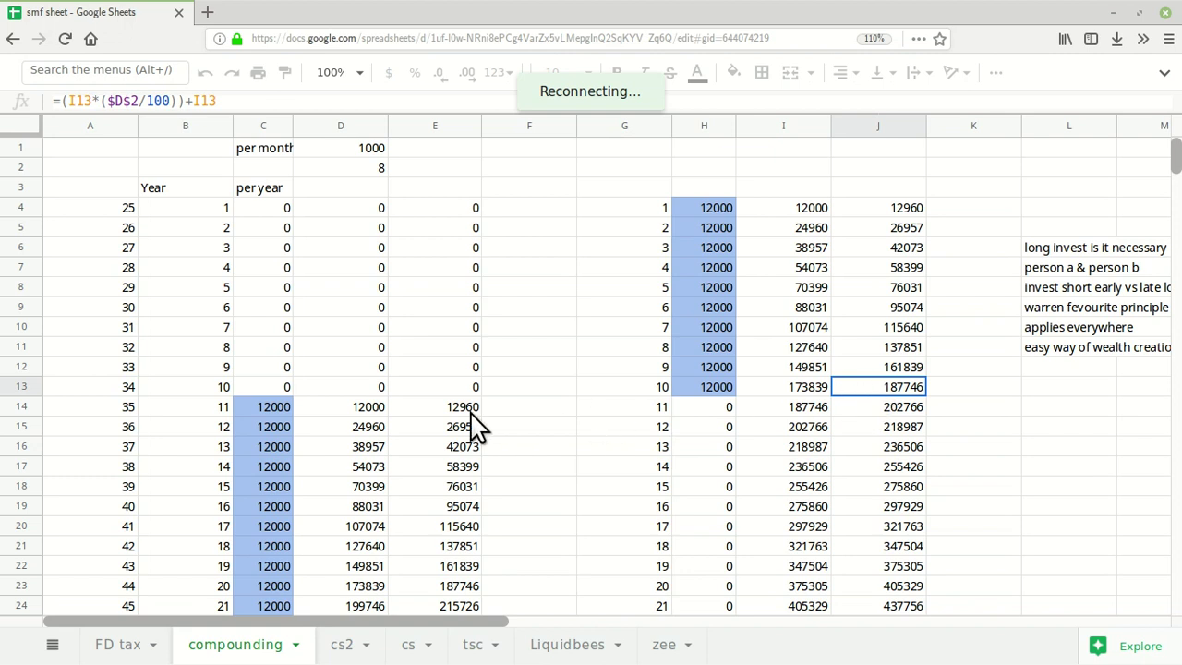
Step: Examine the first plan's start in row 14 across its year, contribution, balance and year-end value, plus the following year-end value in E15
left_click(252, 408)
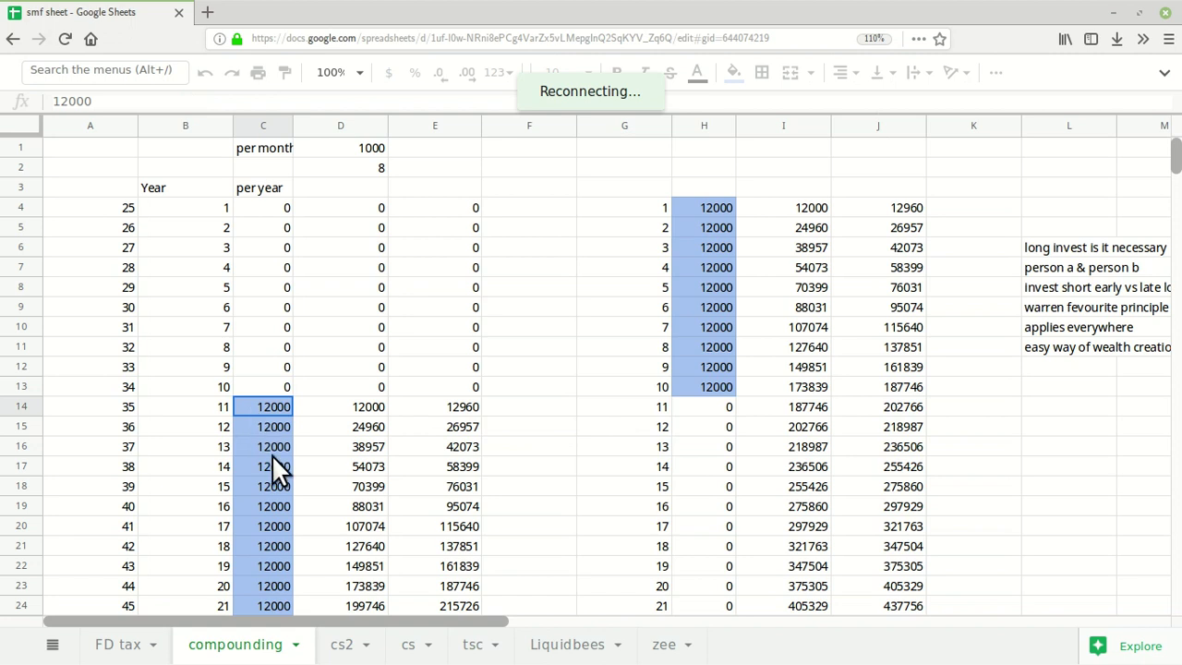
scroll(281, 425, "down", 2)
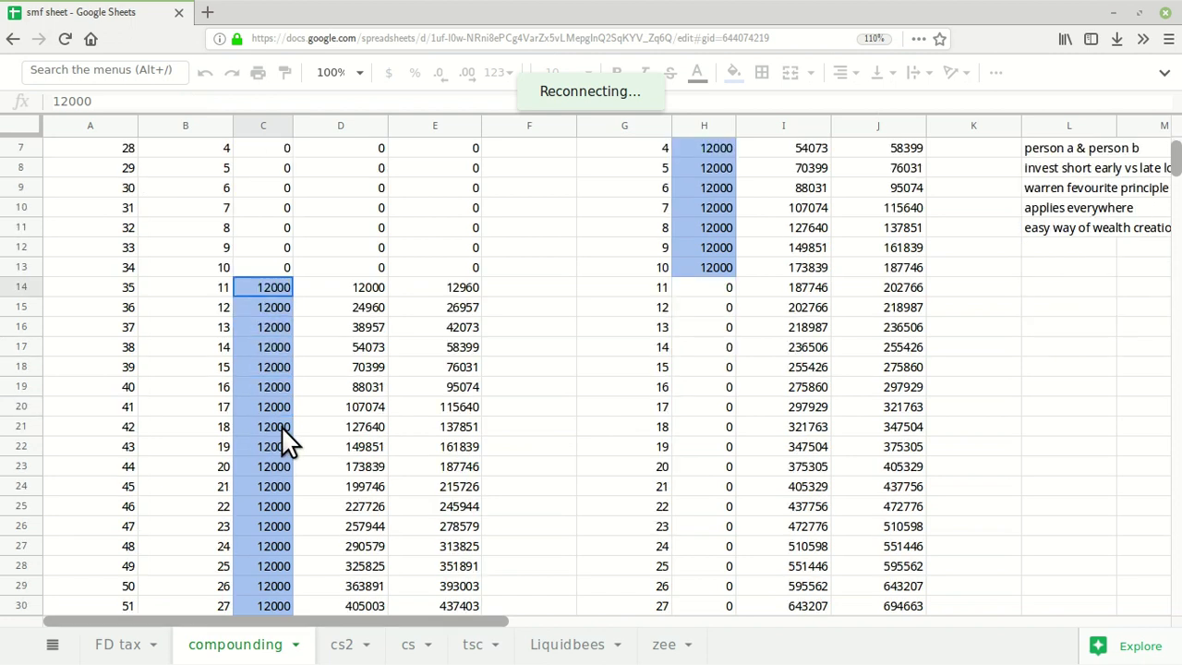
left_click(213, 289)
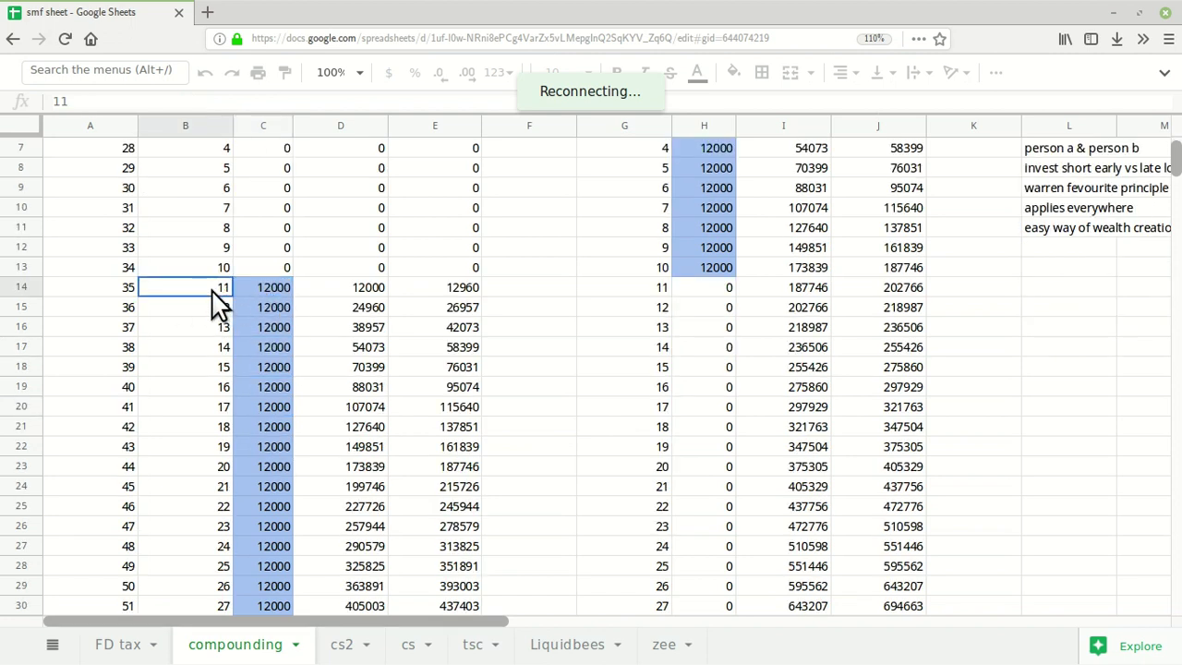
left_click(260, 292)
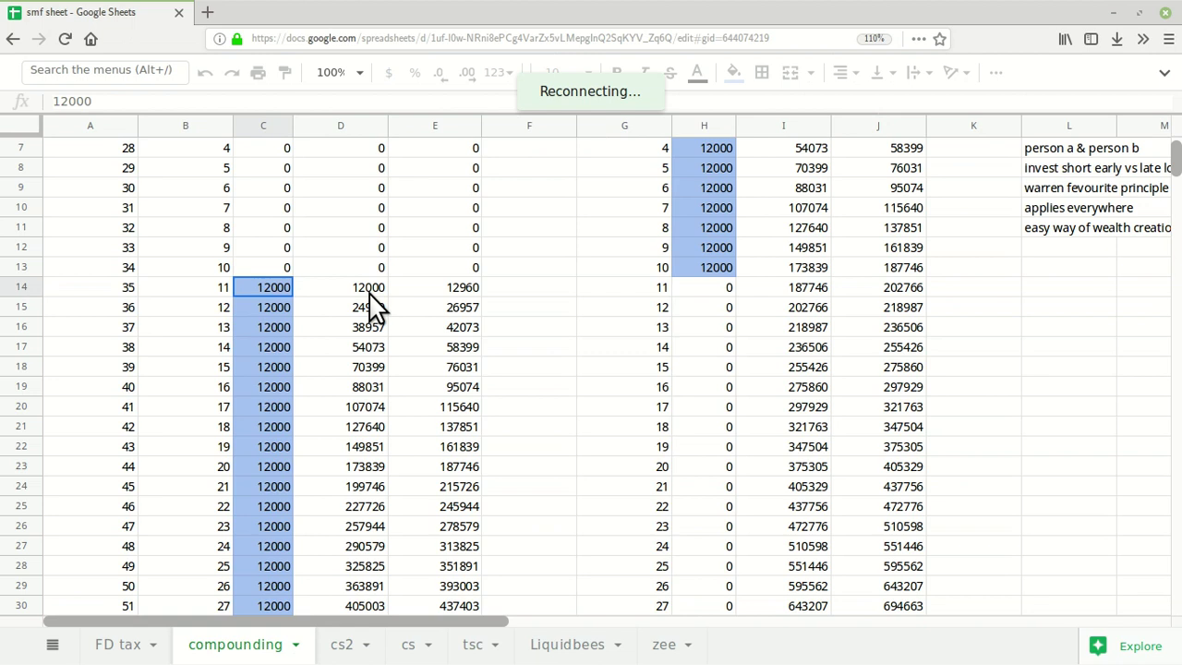
left_click(372, 293)
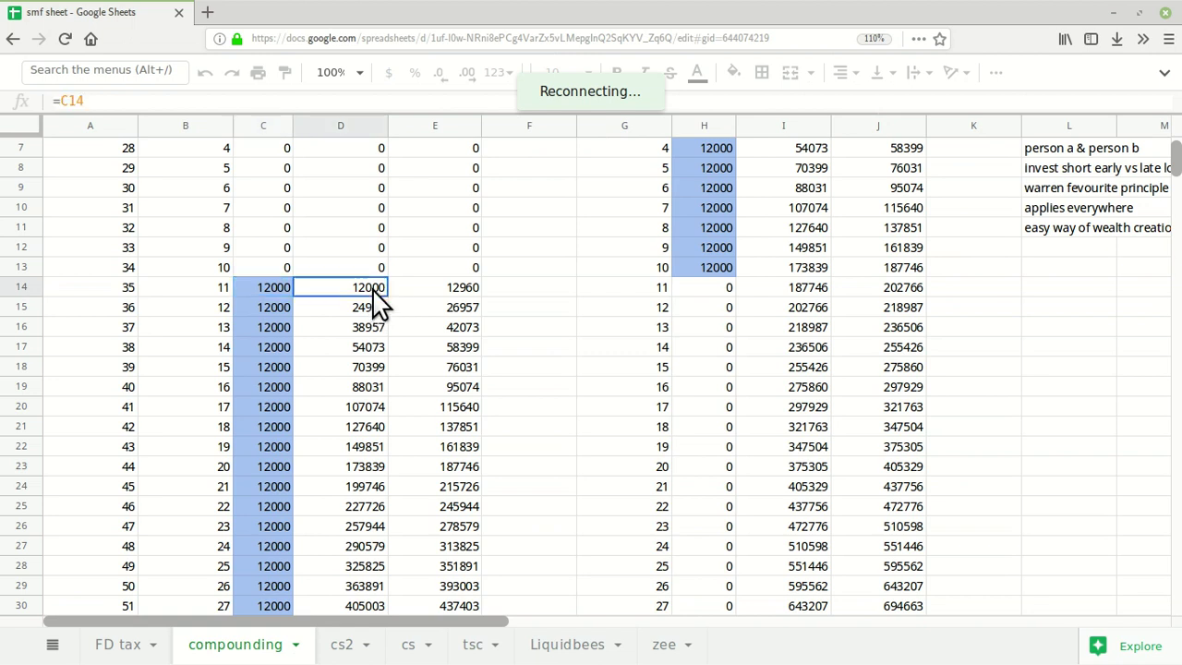
left_click(436, 293)
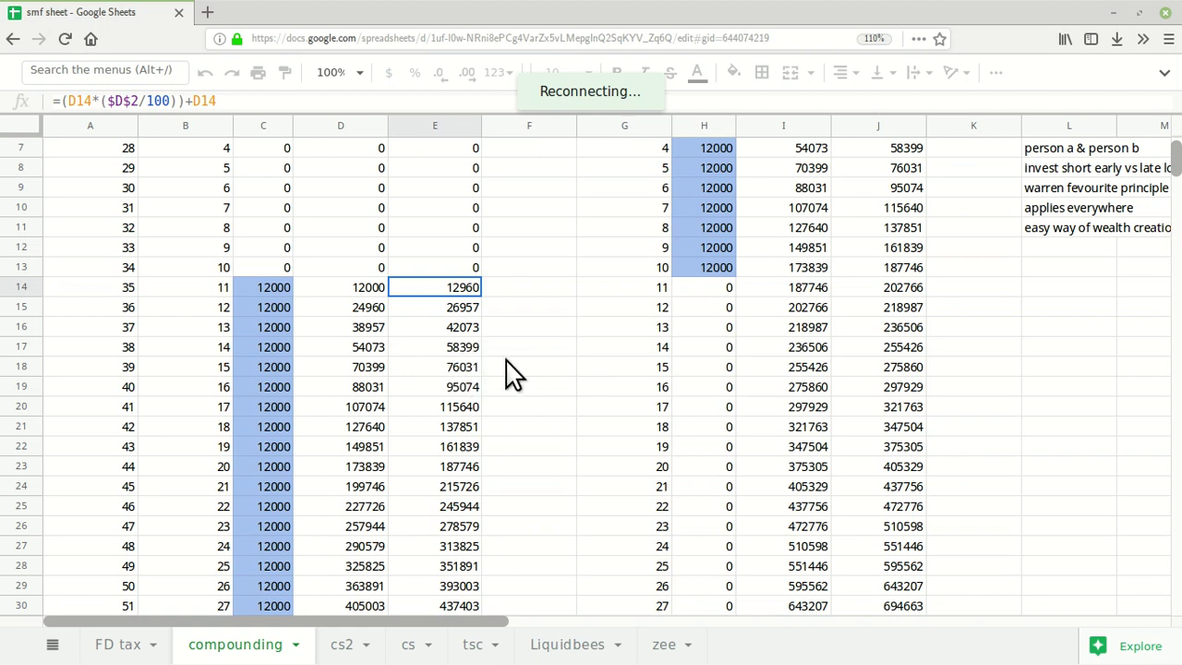
left_click(455, 310)
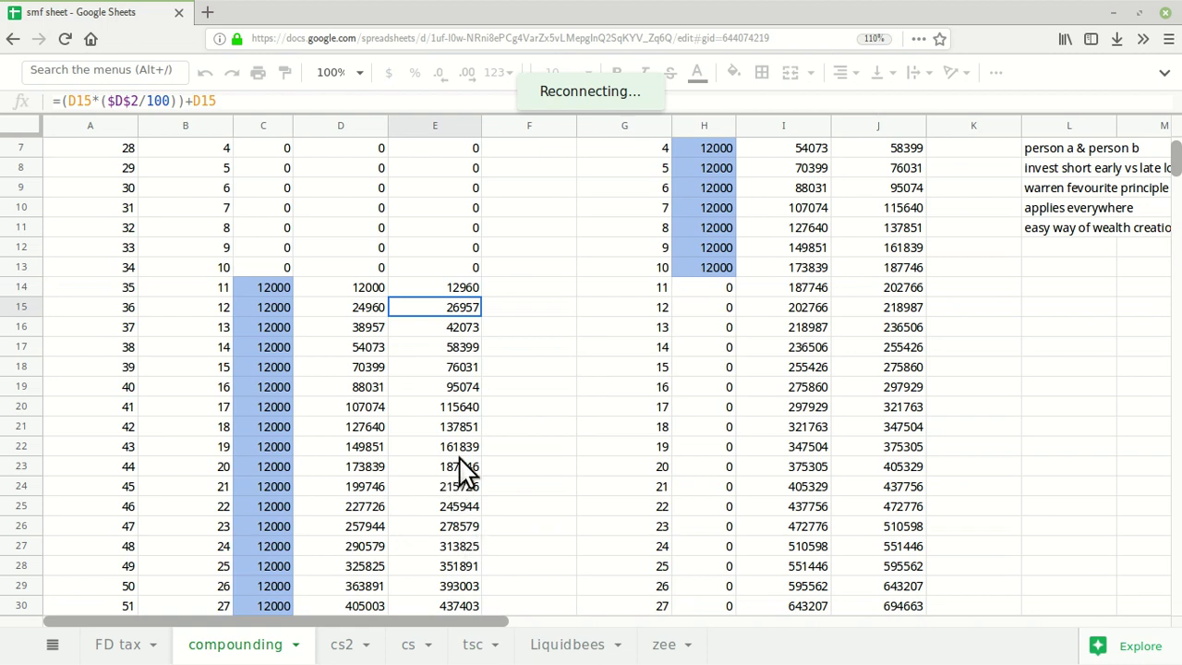
Step: Look over both plans' yearly rows down to their final values in row 39, and return to the rows around year 10
scroll(453, 475, "down", 5)
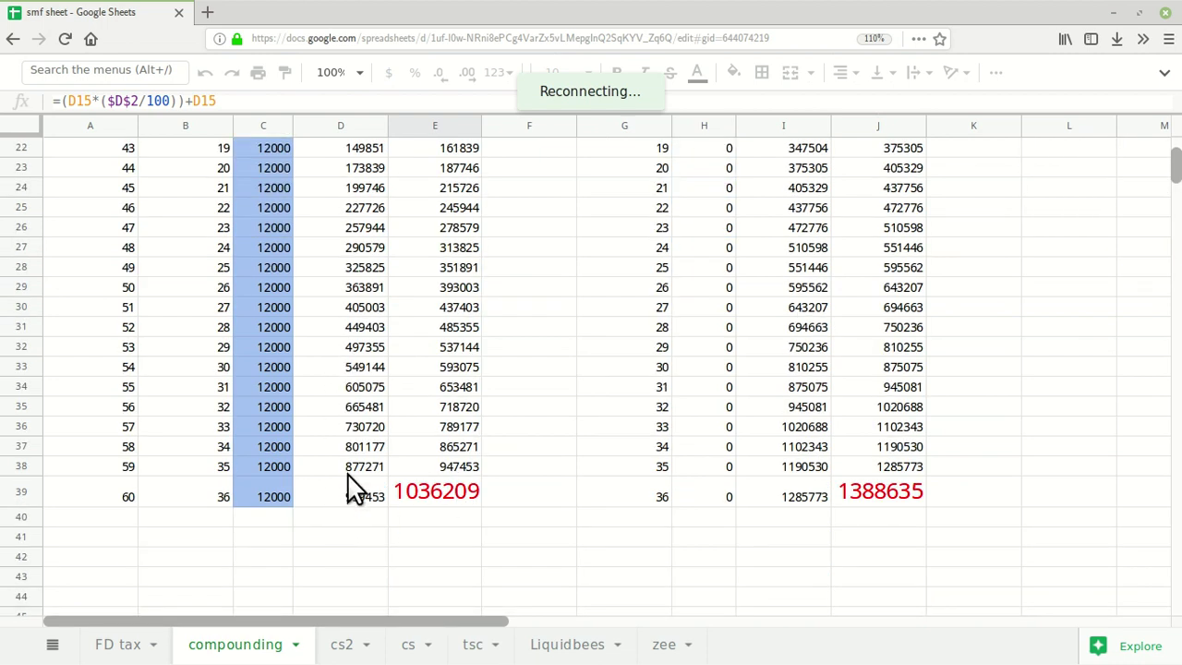
scroll(360, 388, "up", 4)
scroll(785, 420, "up", 4)
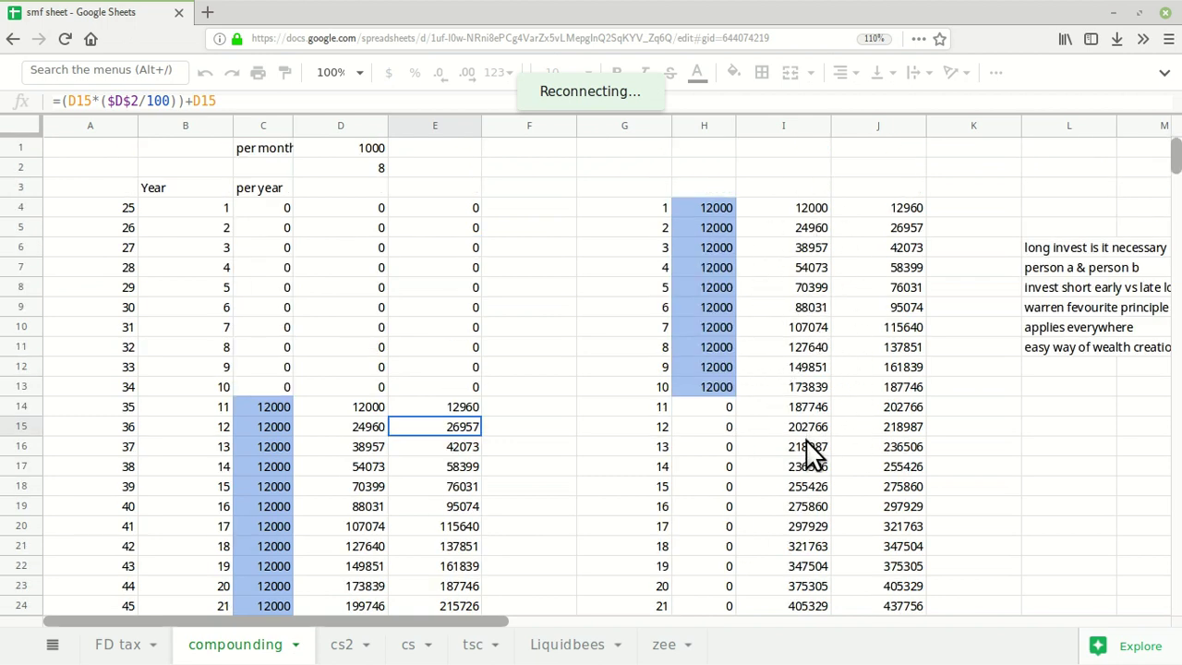
scroll(808, 453, "down", 3)
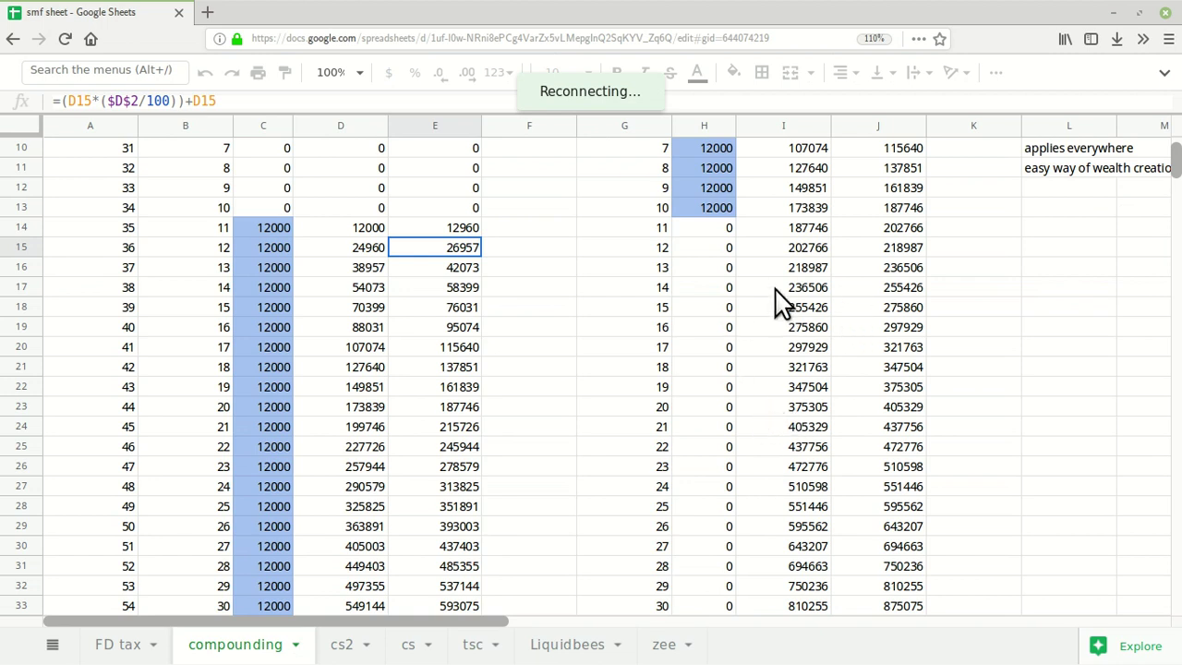
scroll(803, 323, "up", 3)
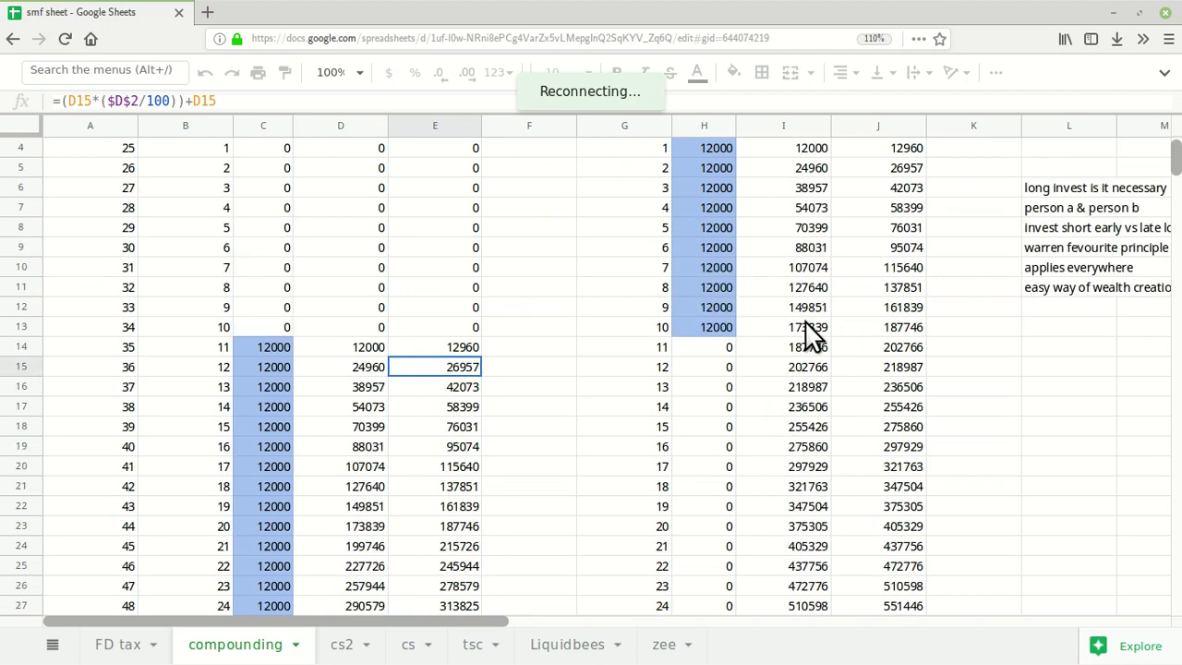
scroll(812, 429, "down", 2)
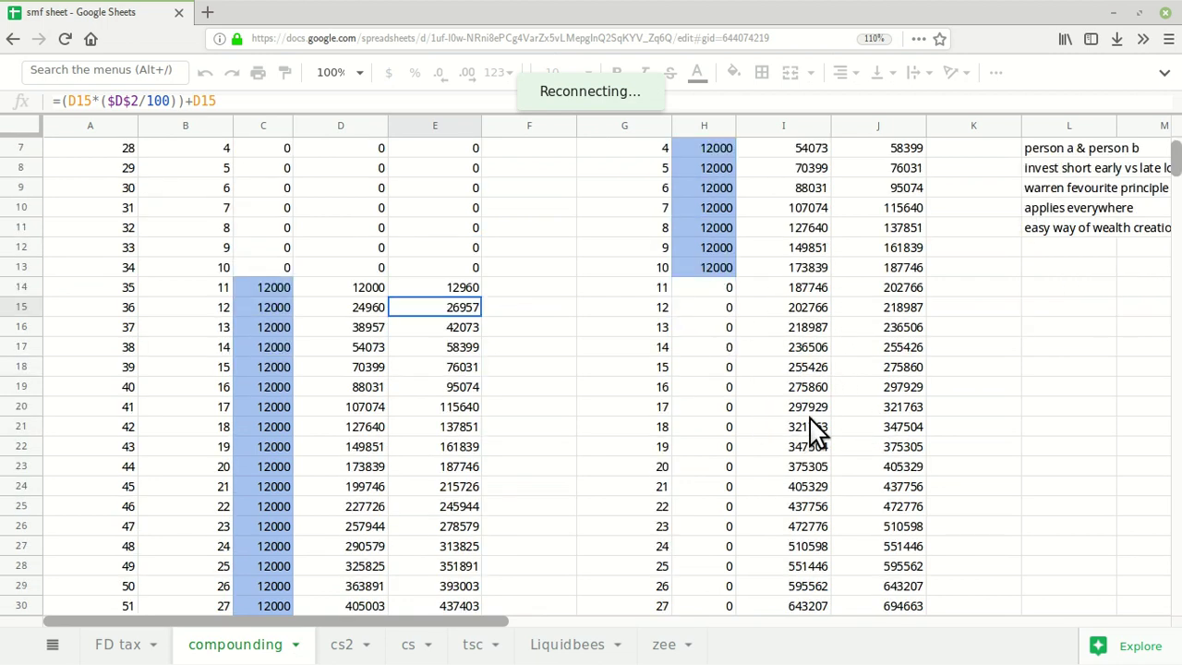
Step: Trace how the second plan's year 10 value in J13 carries into the year 11 balance in I14 and year-end value in J14
left_click(868, 270)
left_click(814, 288)
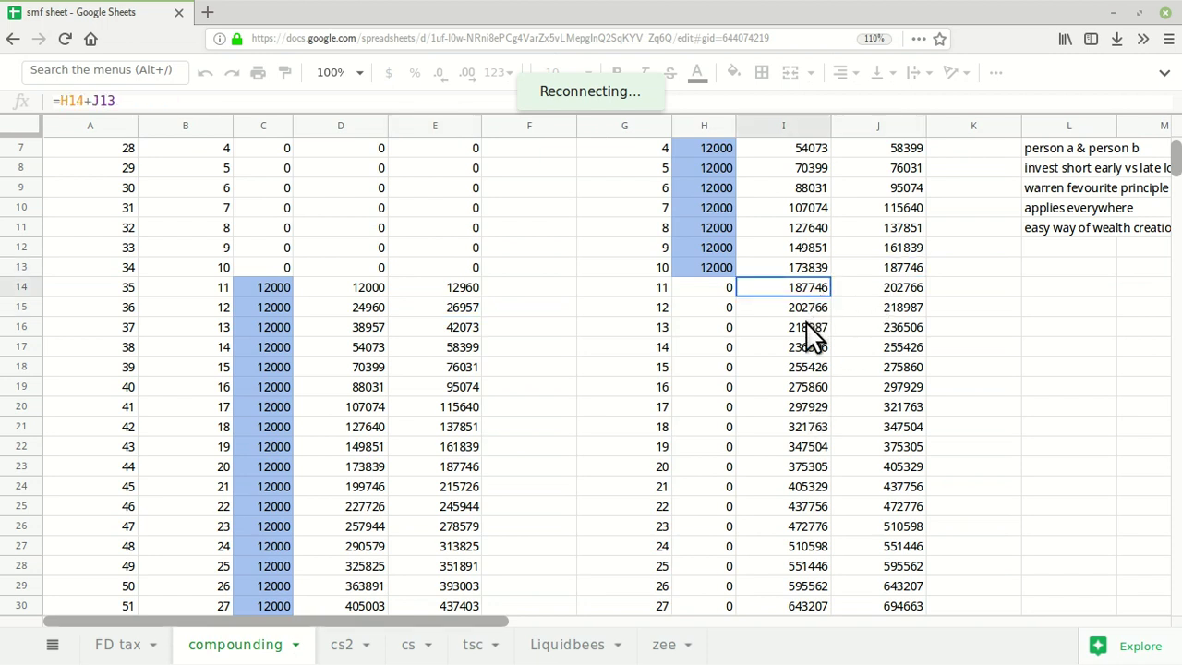
left_click(858, 289)
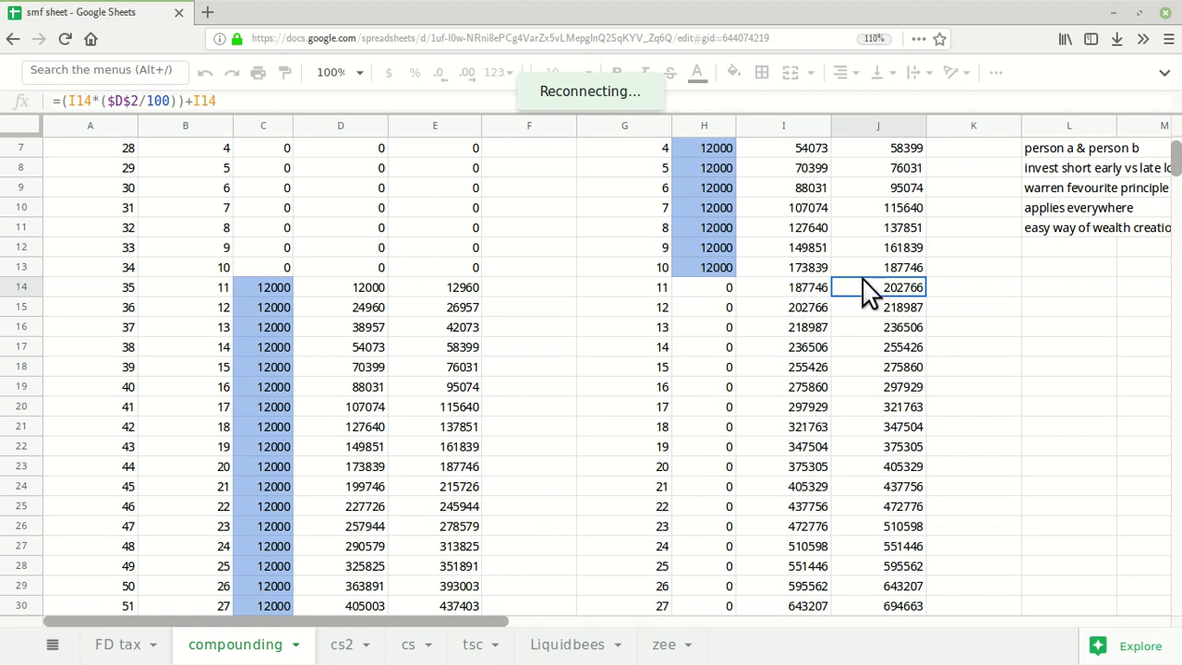
left_click(871, 269)
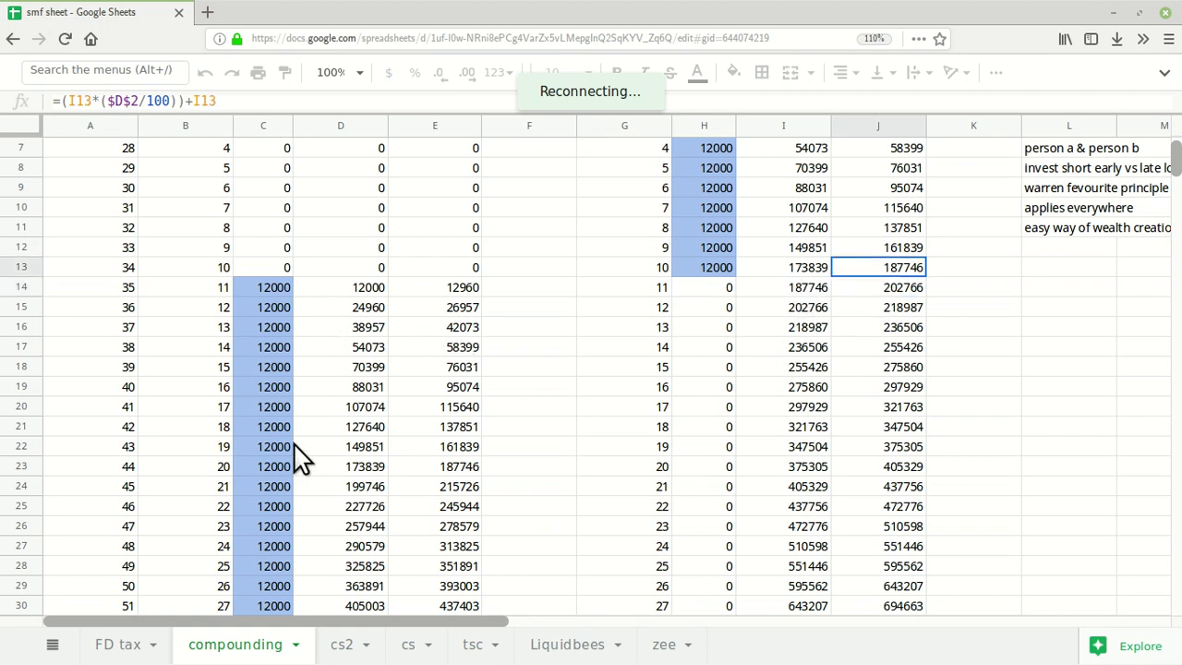
Step: Compare the final values in E39 and J39 with the first plan's contribution period starting at year 11 in B14
scroll(312, 469, "down", 2)
scroll(313, 469, "down", 3)
scroll(323, 462, "up", 4)
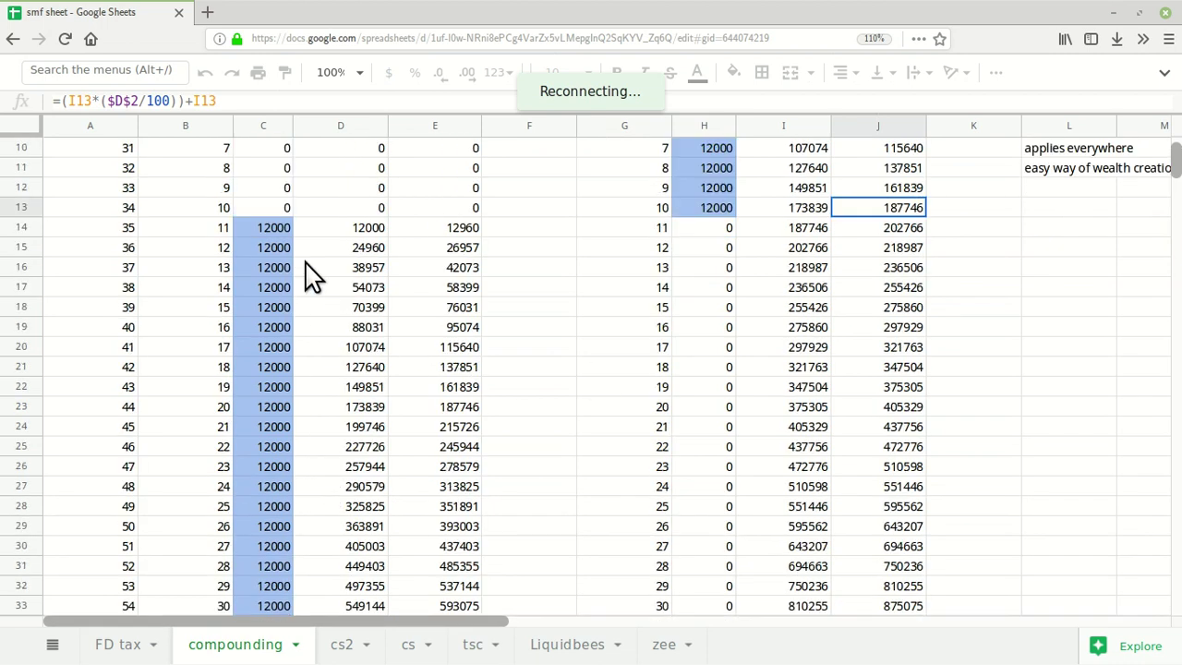
scroll(594, 474, "down", 6)
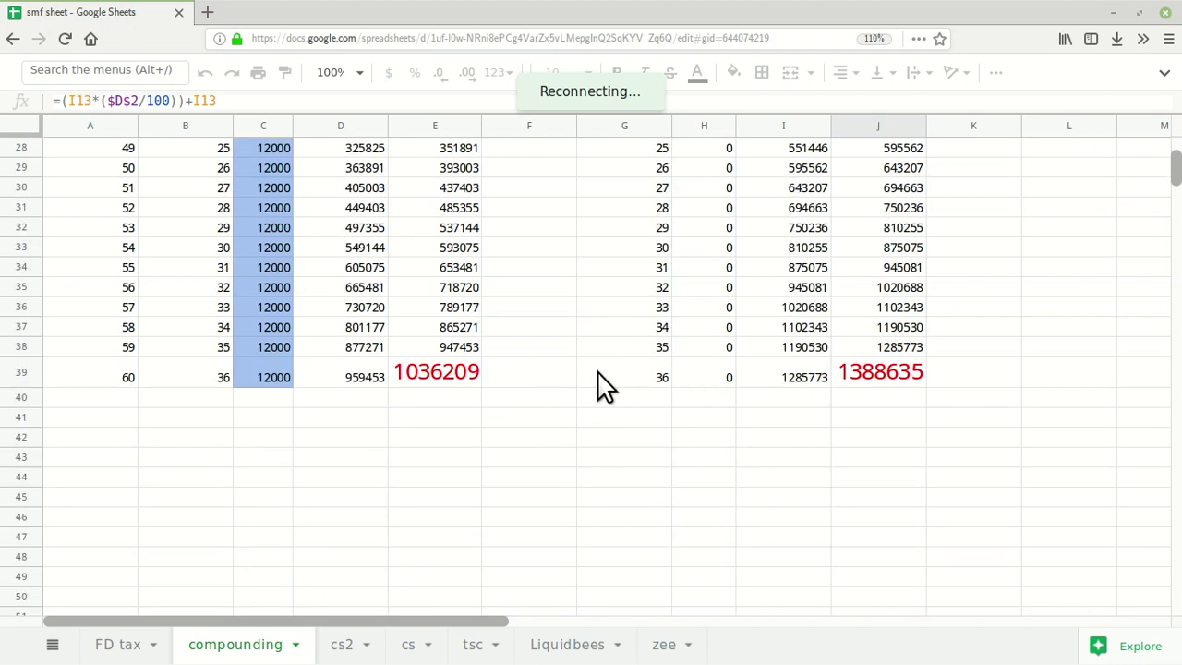
scroll(660, 480, "up", 7)
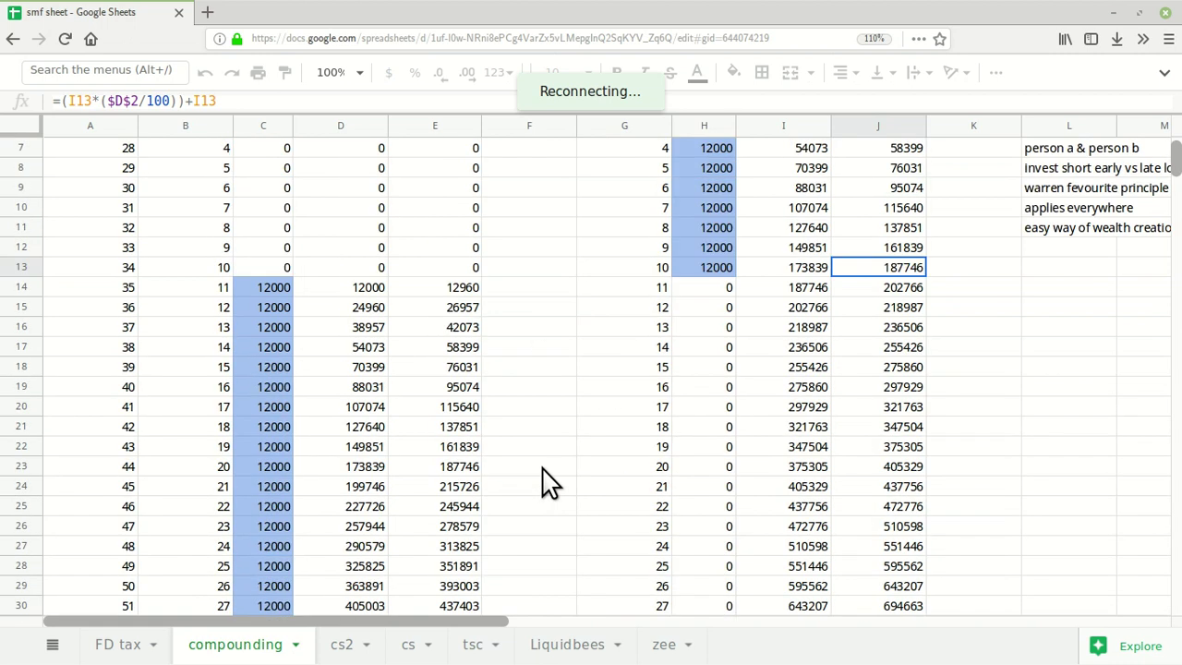
left_click(191, 288)
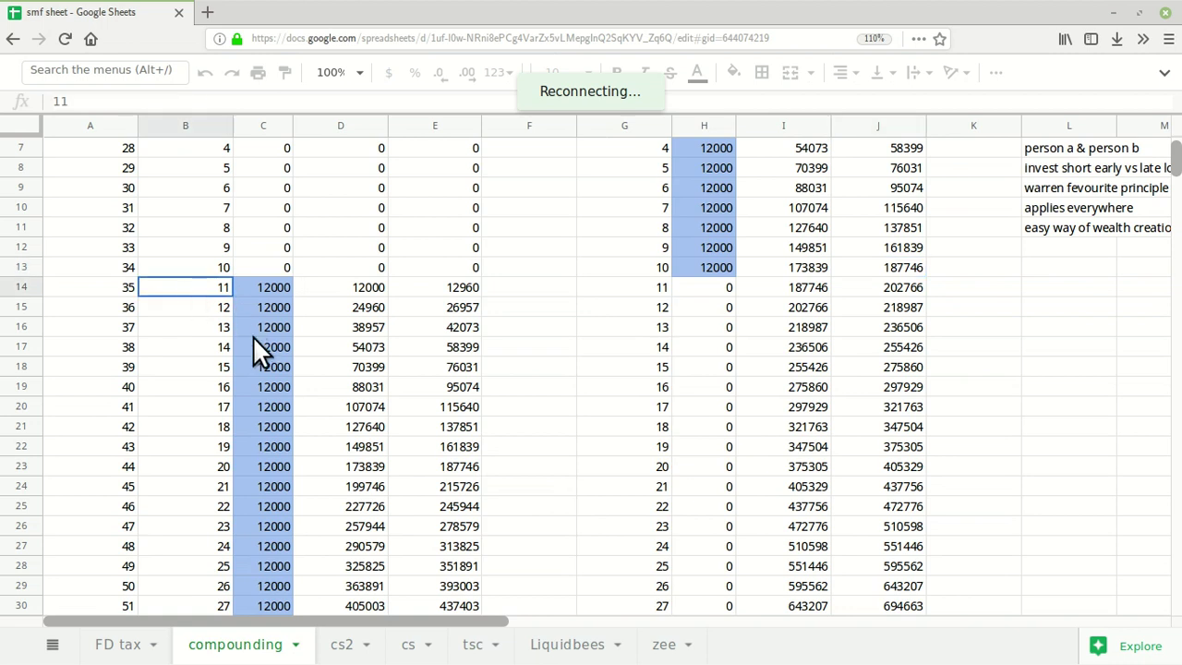
Step: Examine the first plan's contribution period from C14 to C39 against the second plan's last contribution in H13
scroll(255, 338, "up", 2)
left_click(274, 408)
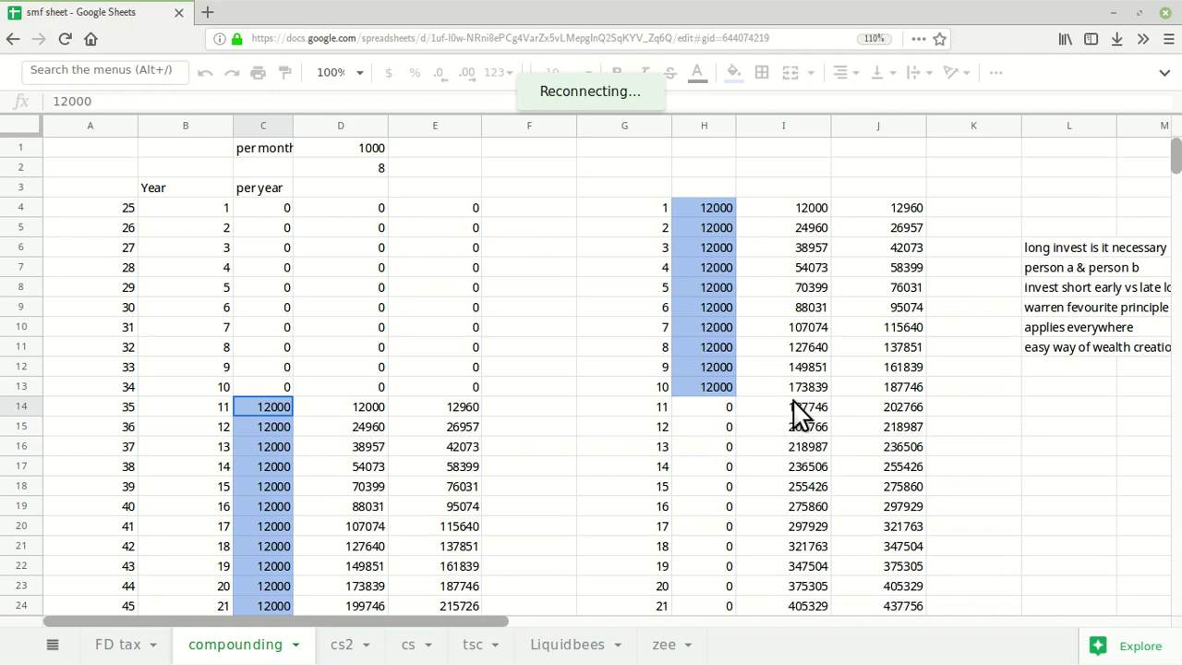
scroll(466, 434, "down", 5)
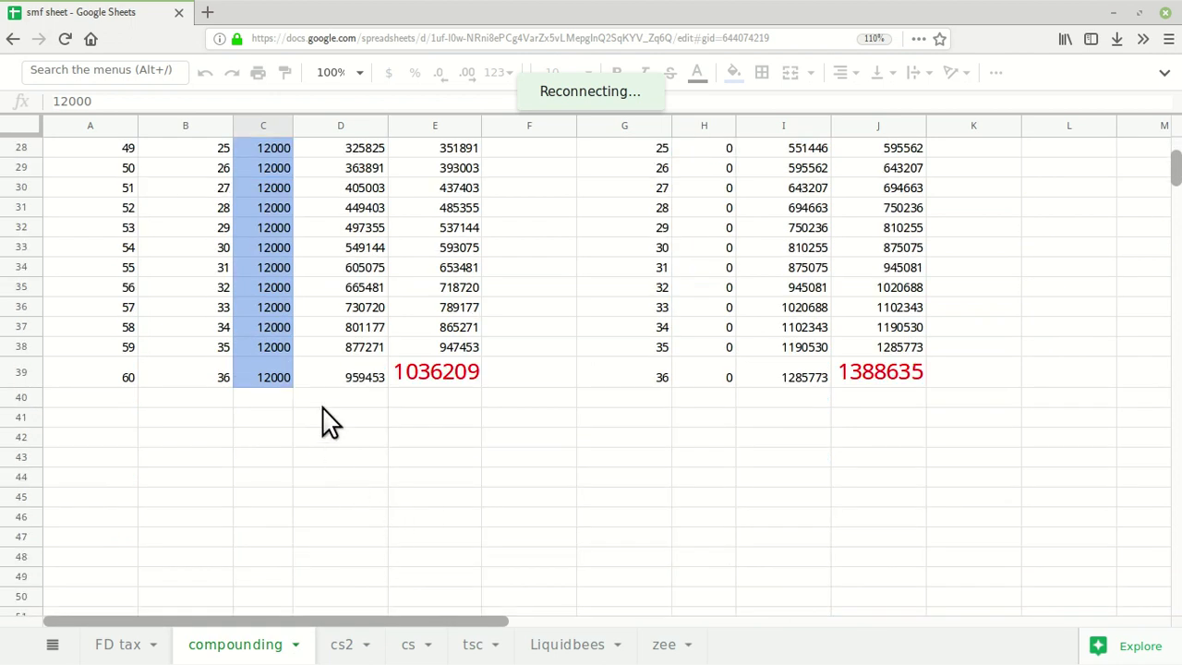
left_click(277, 378)
scroll(544, 455, "up", 5)
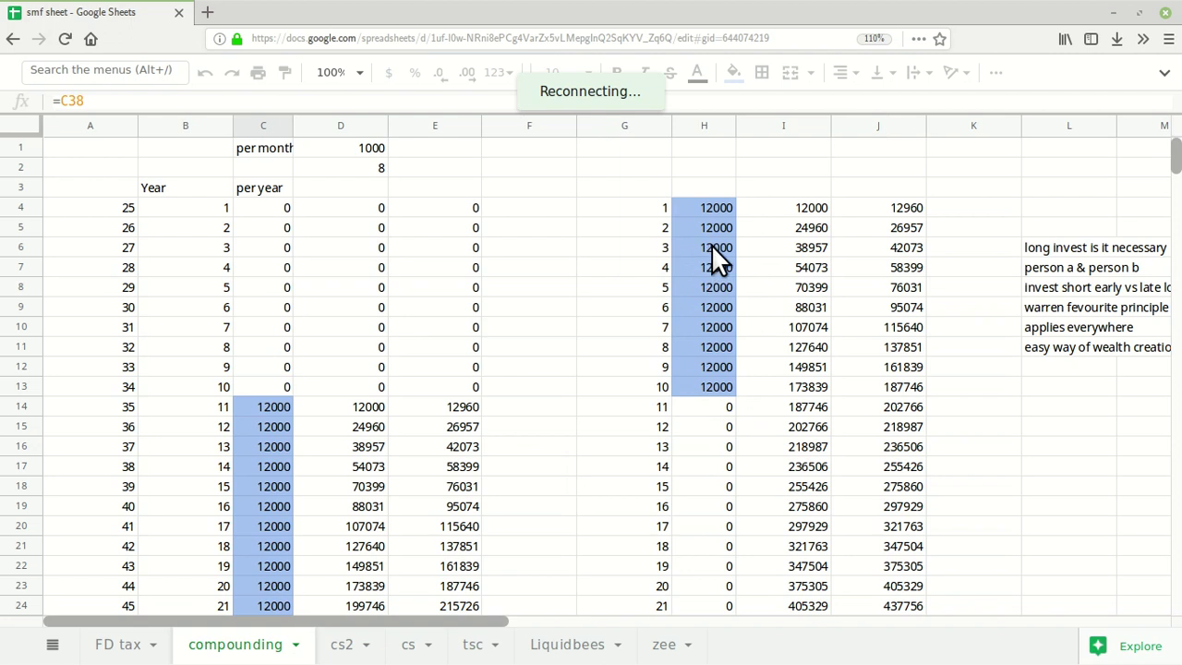
left_click(716, 388, "ctrl")
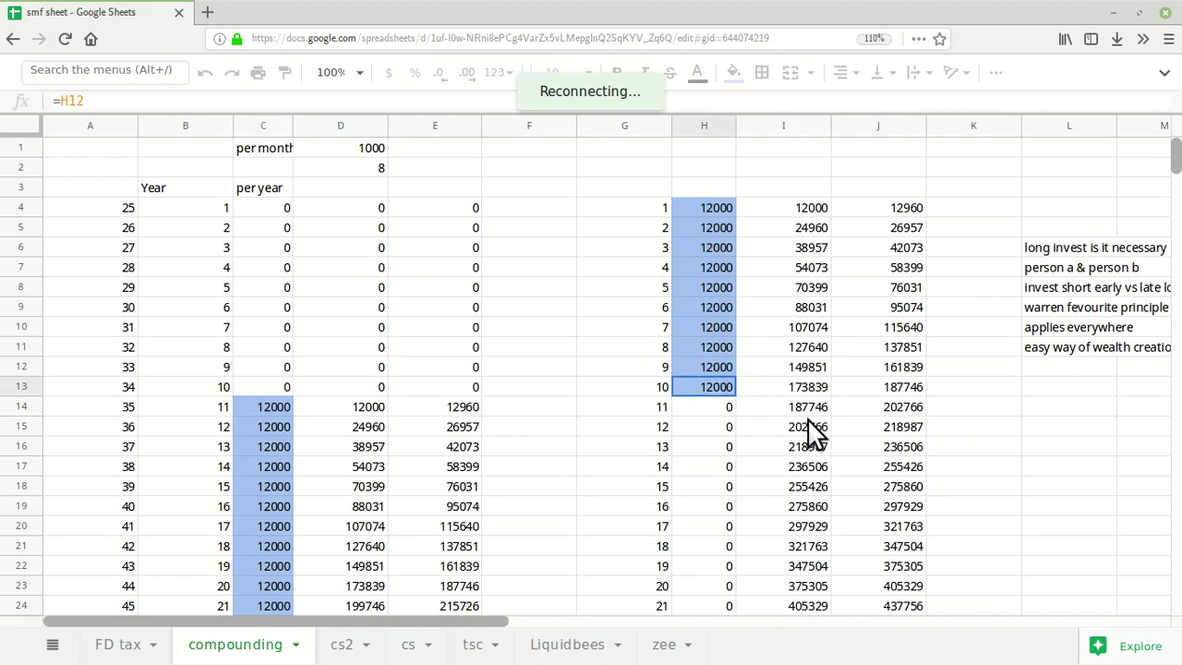
Step: Follow the yearly rows down to row 39 and compare the final values in J39 and E39
scroll(810, 418, "down", 2)
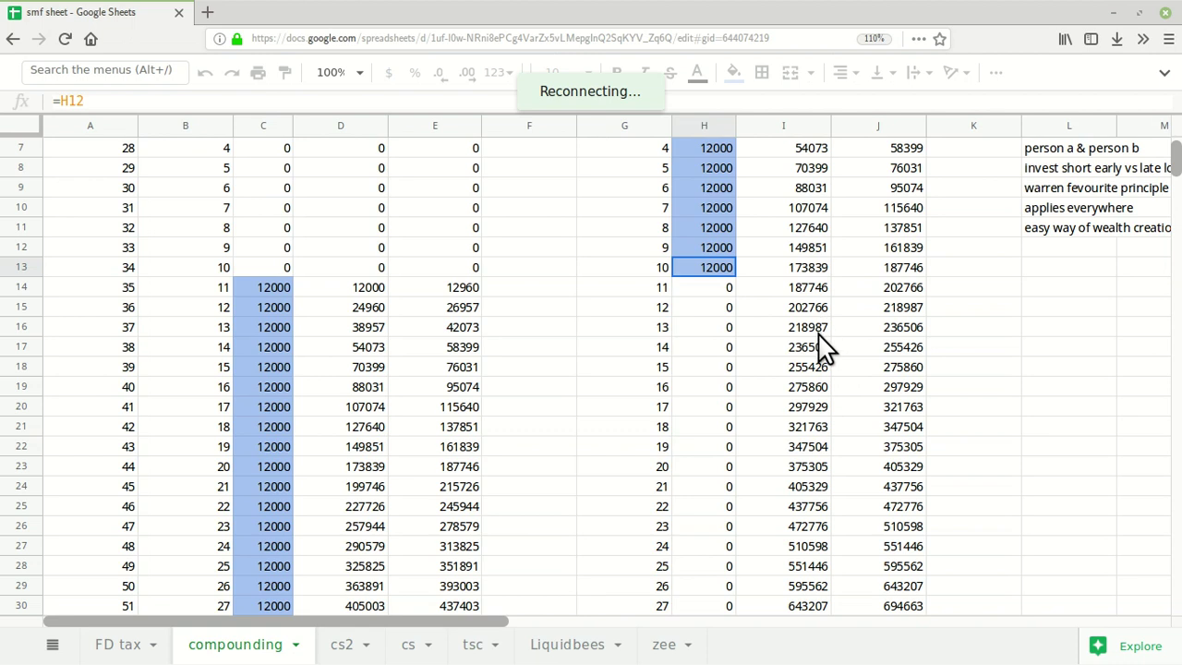
scroll(818, 351, "down", 6)
scroll(824, 378, "down", 2)
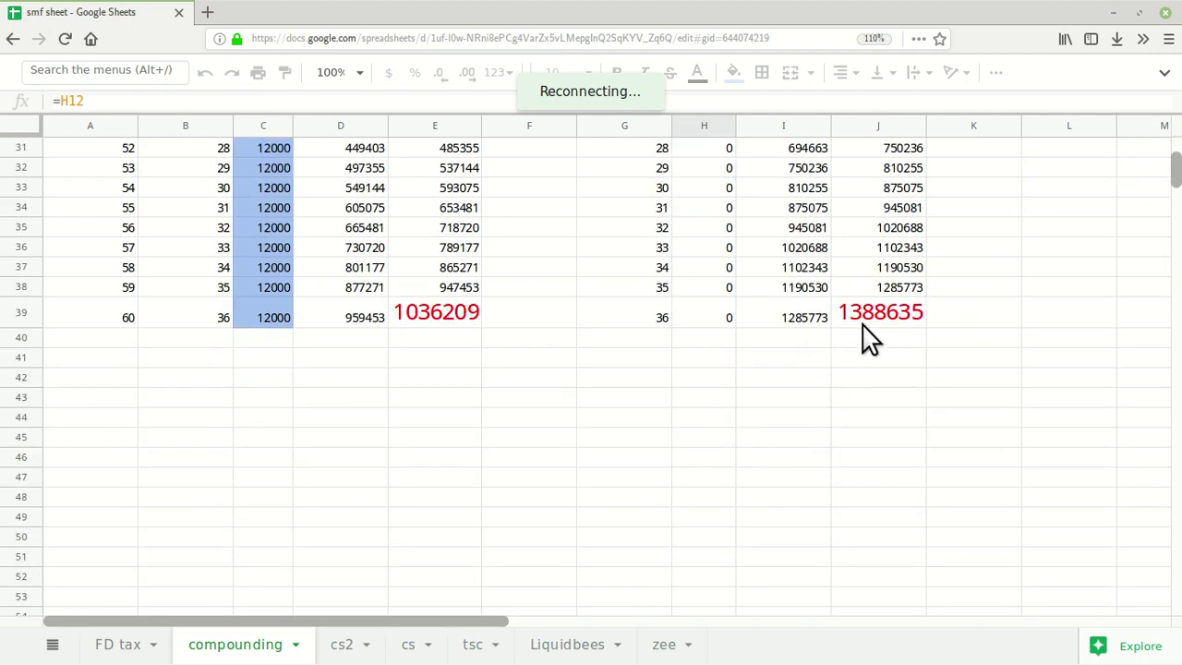
left_click(859, 323)
left_click(447, 325)
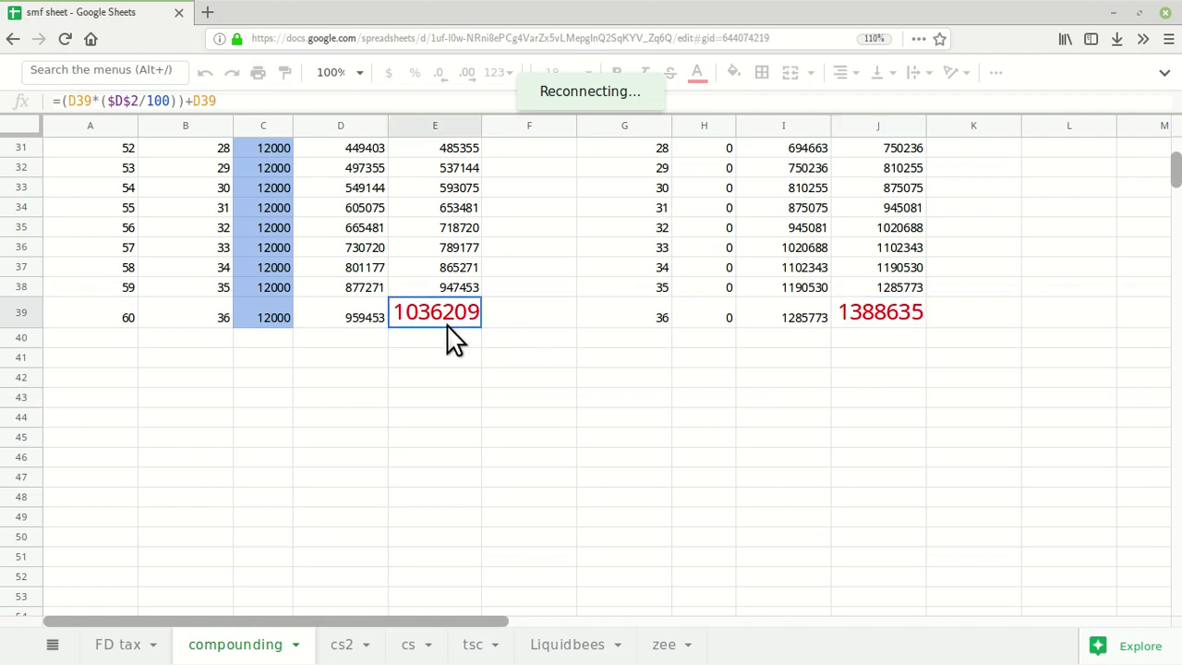
Step: Look back over both plans' yearly growth and inspect the formula for the second plan's final value in J39
scroll(443, 397, "up", 5)
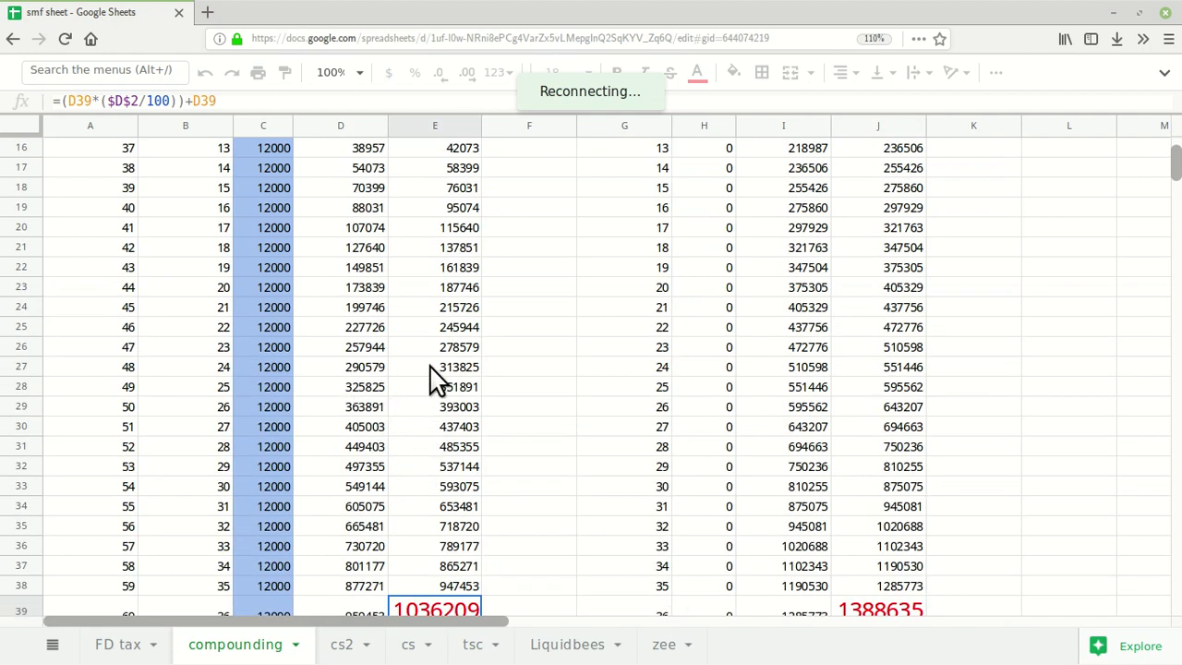
scroll(441, 378, "down", 2)
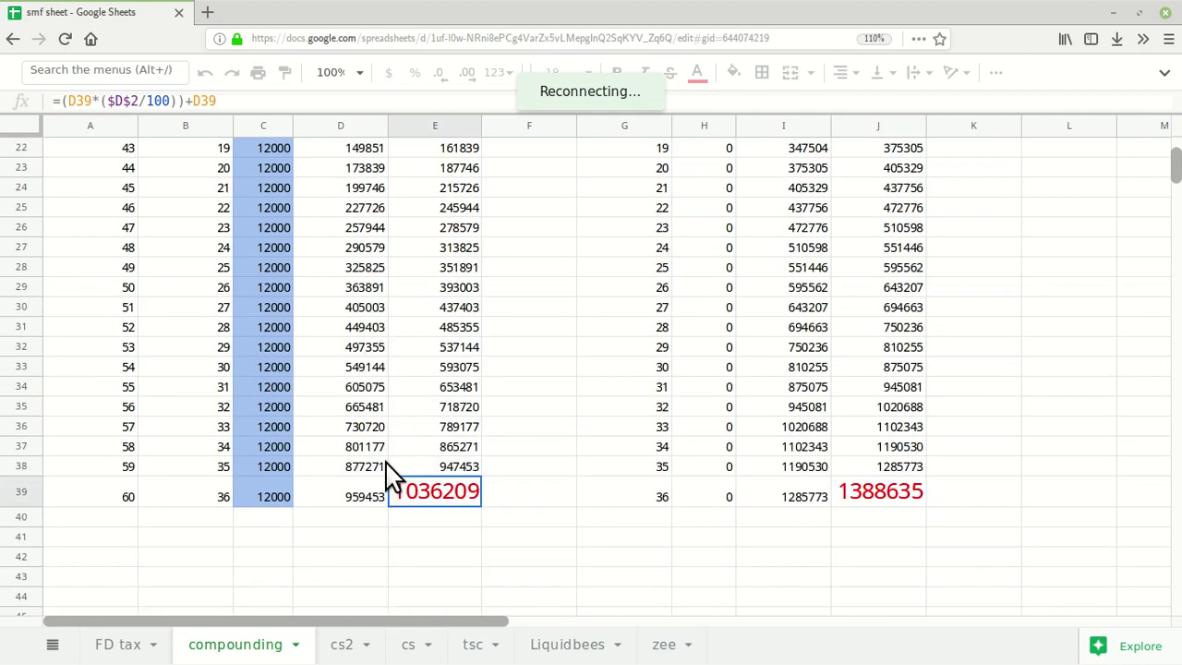
scroll(420, 540, "down", 2)
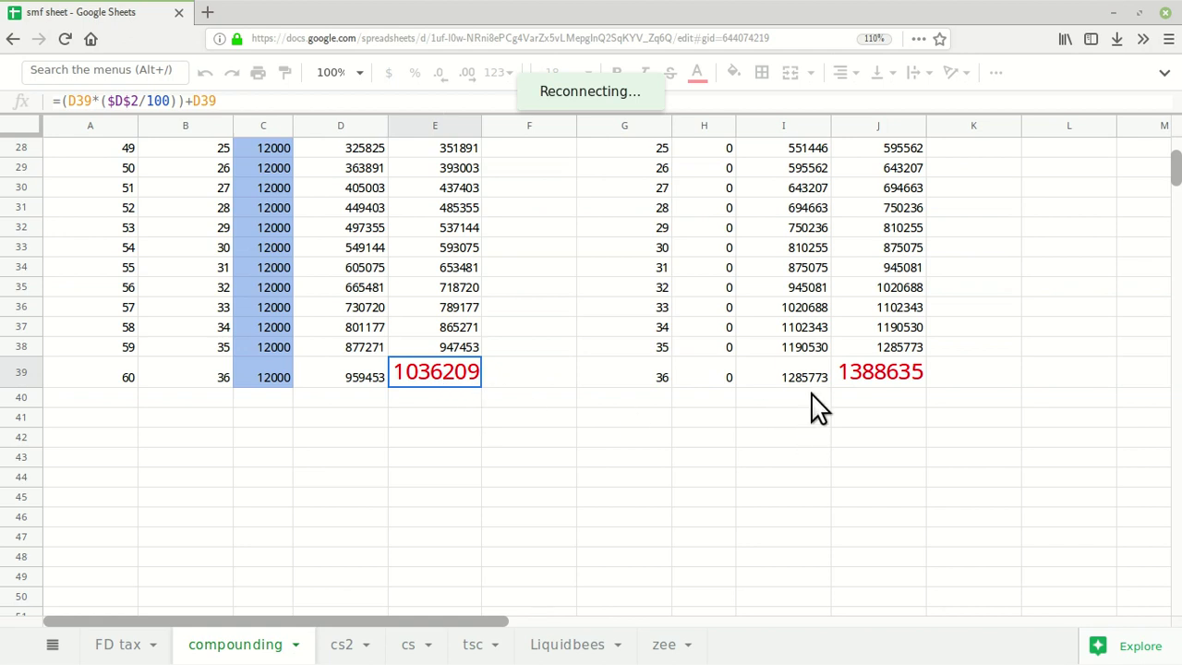
left_click(872, 379)
scroll(951, 420, "up", 8)
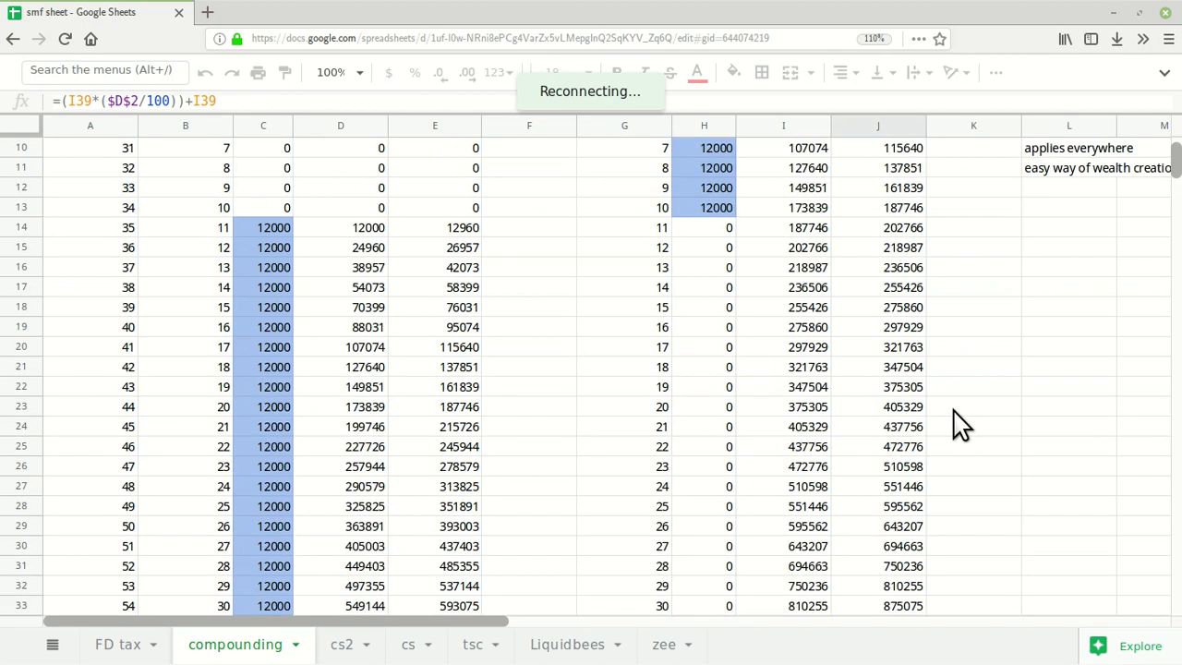
scroll(948, 425, "down", 4)
scroll(944, 431, "up", 4)
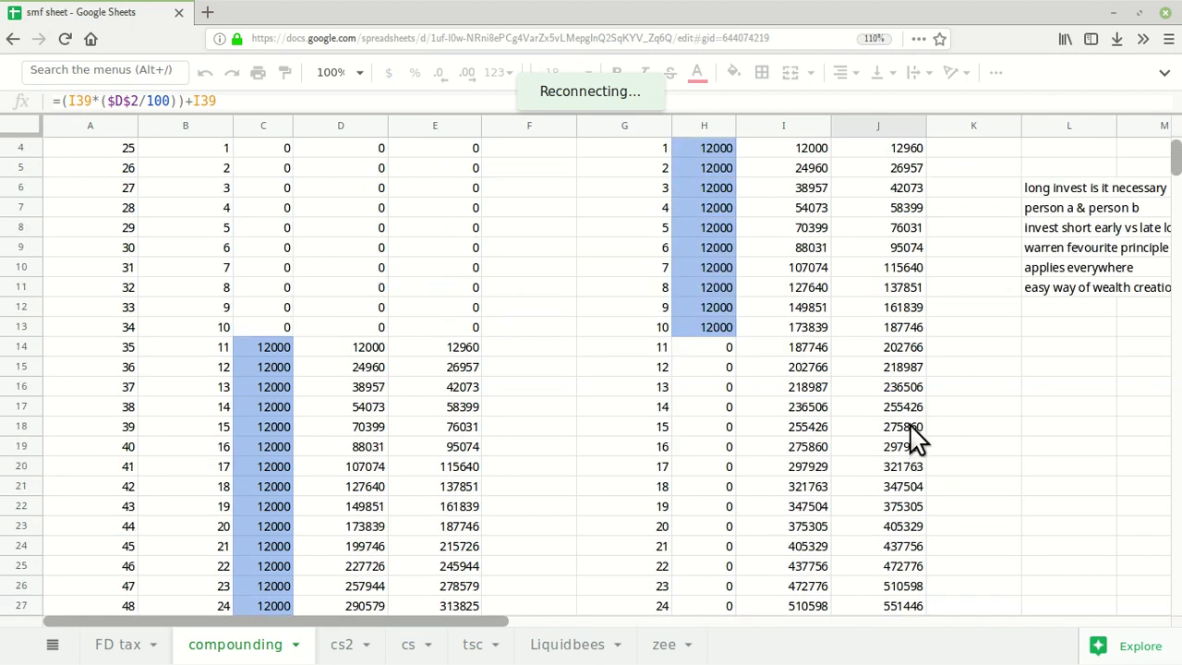
Step: Compare the first plan's final value in E39 with the second plan's in J39, and finish on empty cell G41
scroll(909, 434, "down", 9)
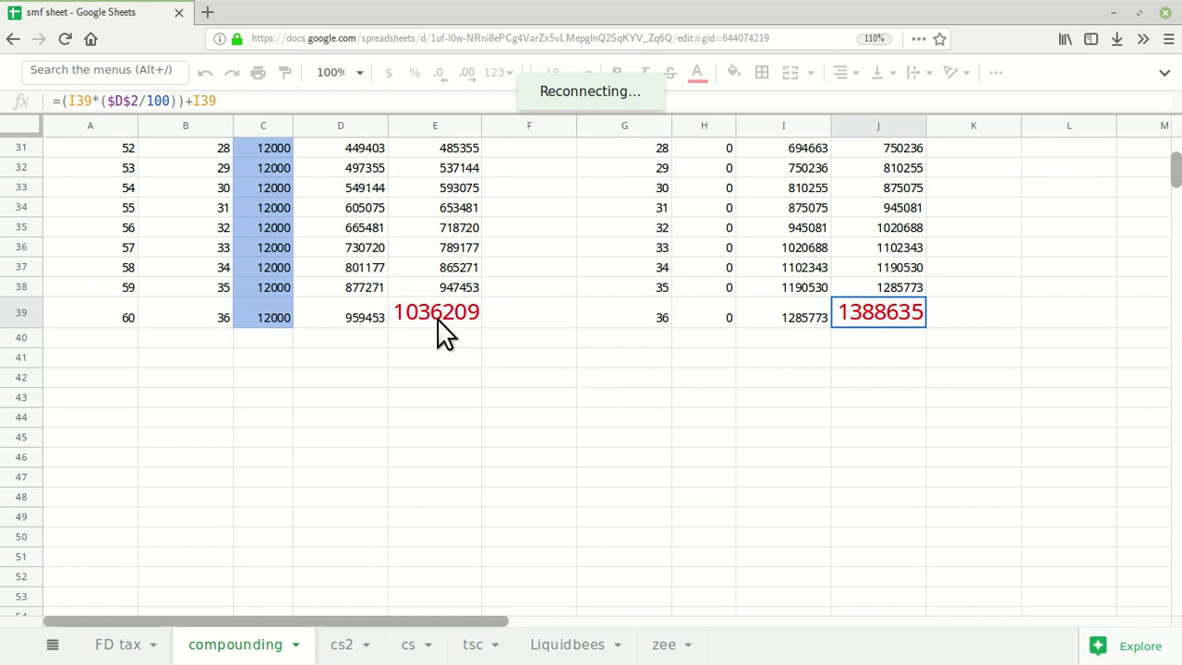
left_click(439, 318)
left_click(857, 316)
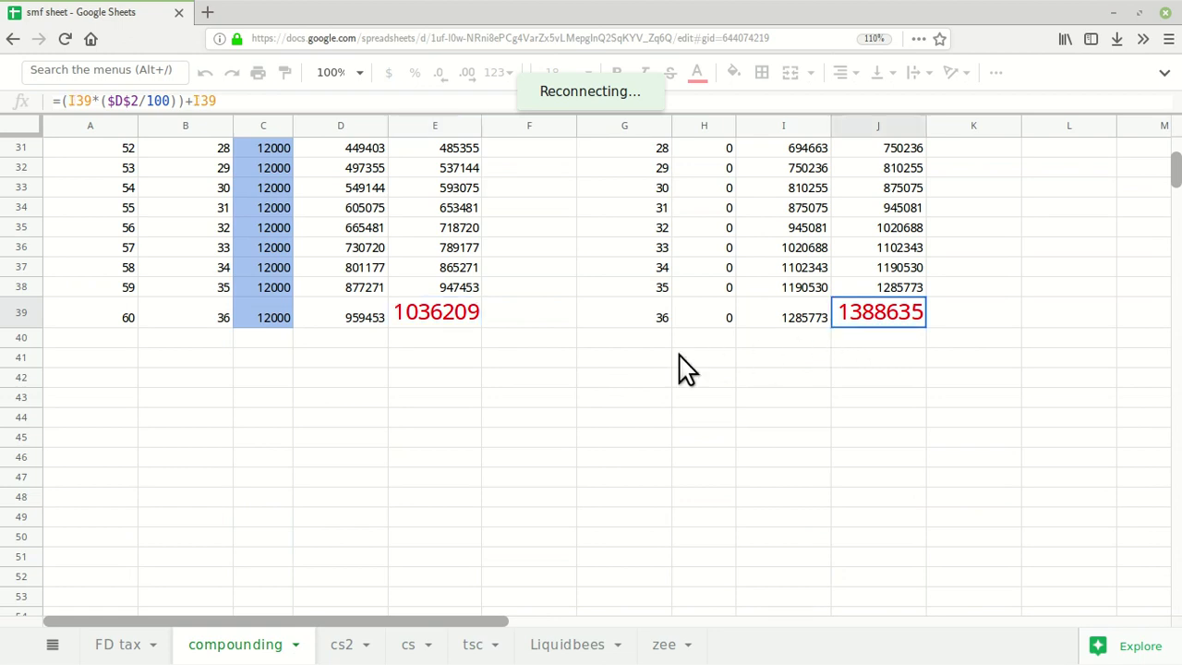
left_click(623, 362)
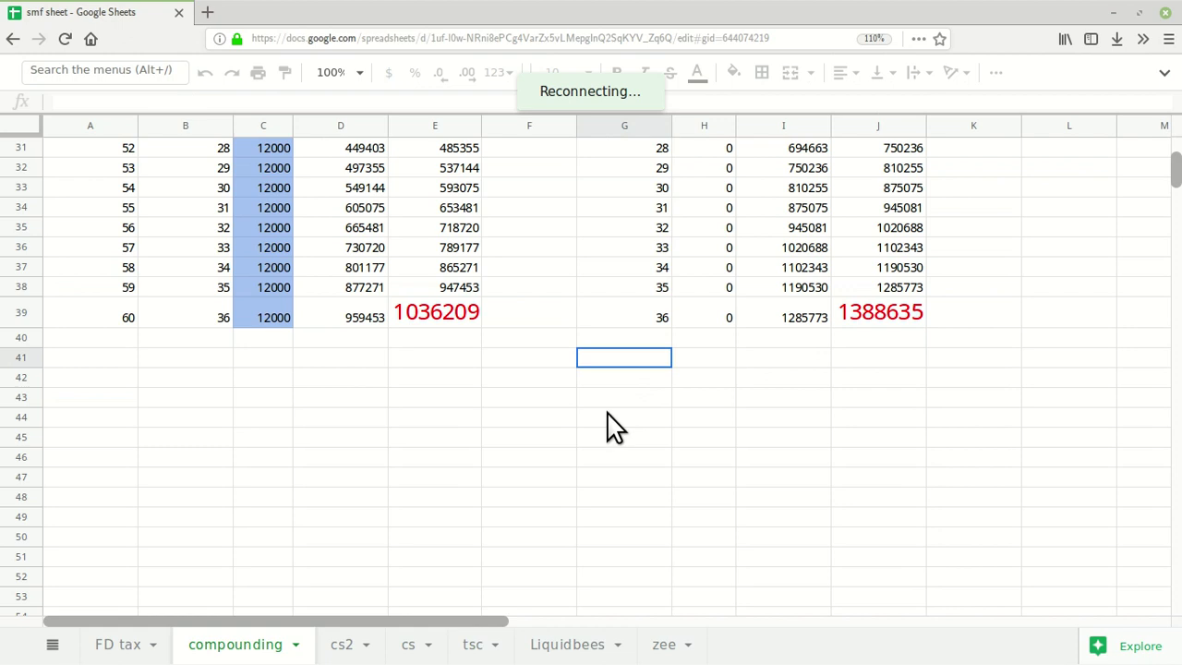
Step: Select the second plan's ten yearly contributions in H4:H13 to check their sum
scroll(616, 430, "up", 10)
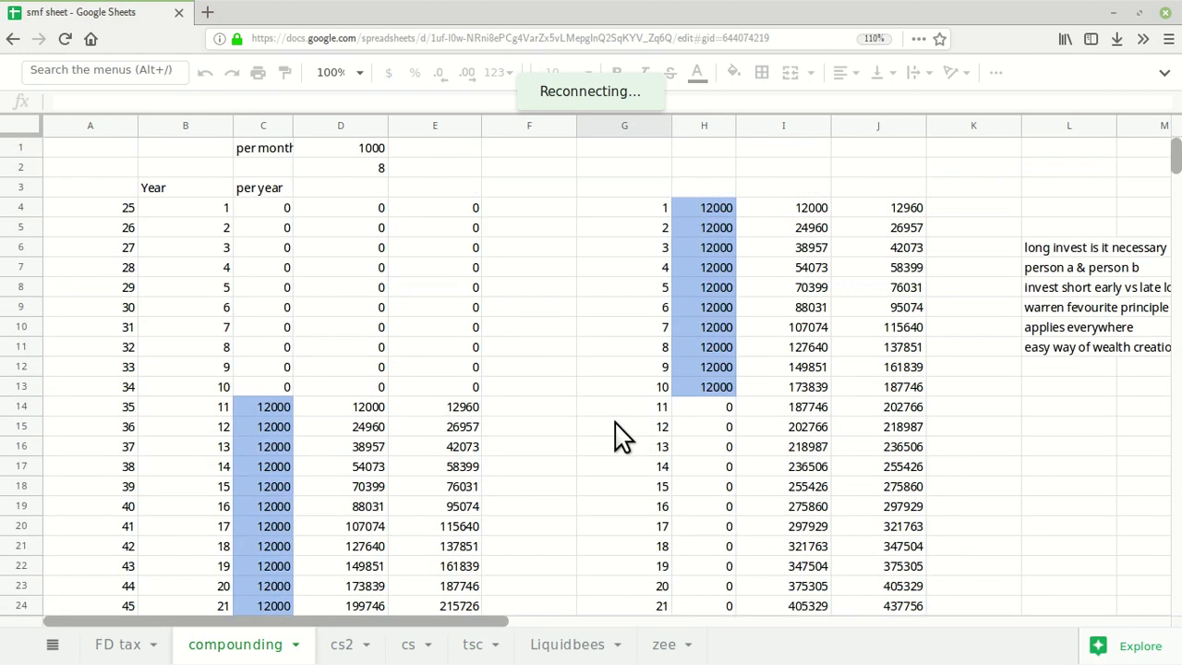
scroll(614, 434, "down", 4)
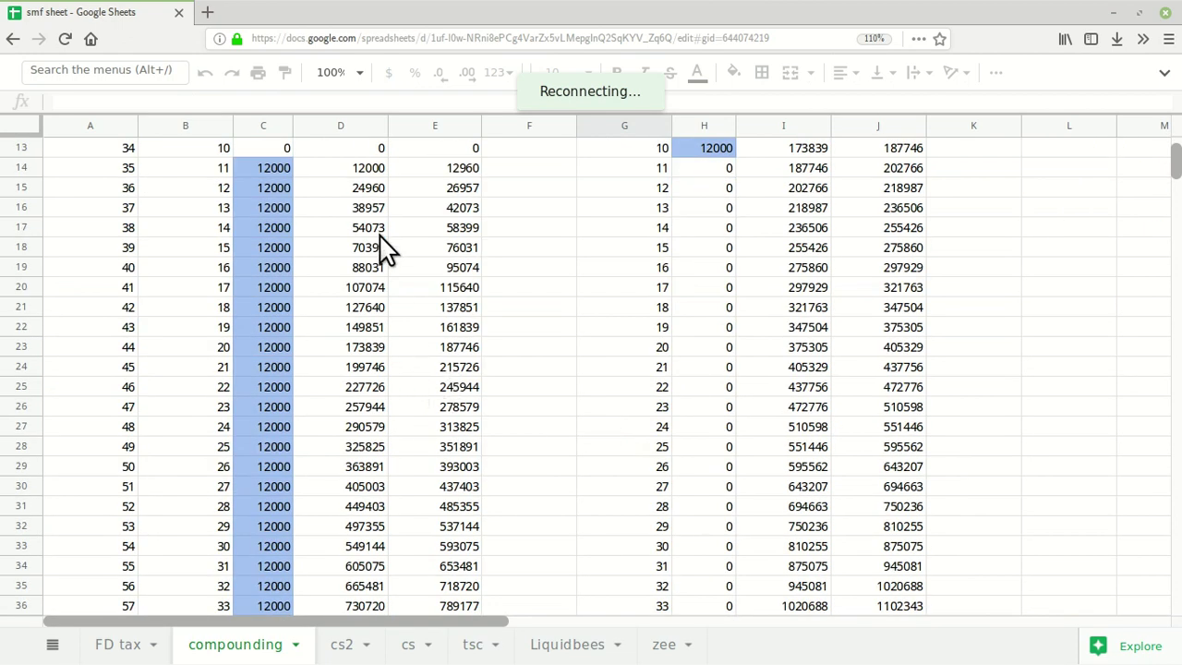
scroll(347, 293, "up", 1)
scroll(620, 296, "up", 3)
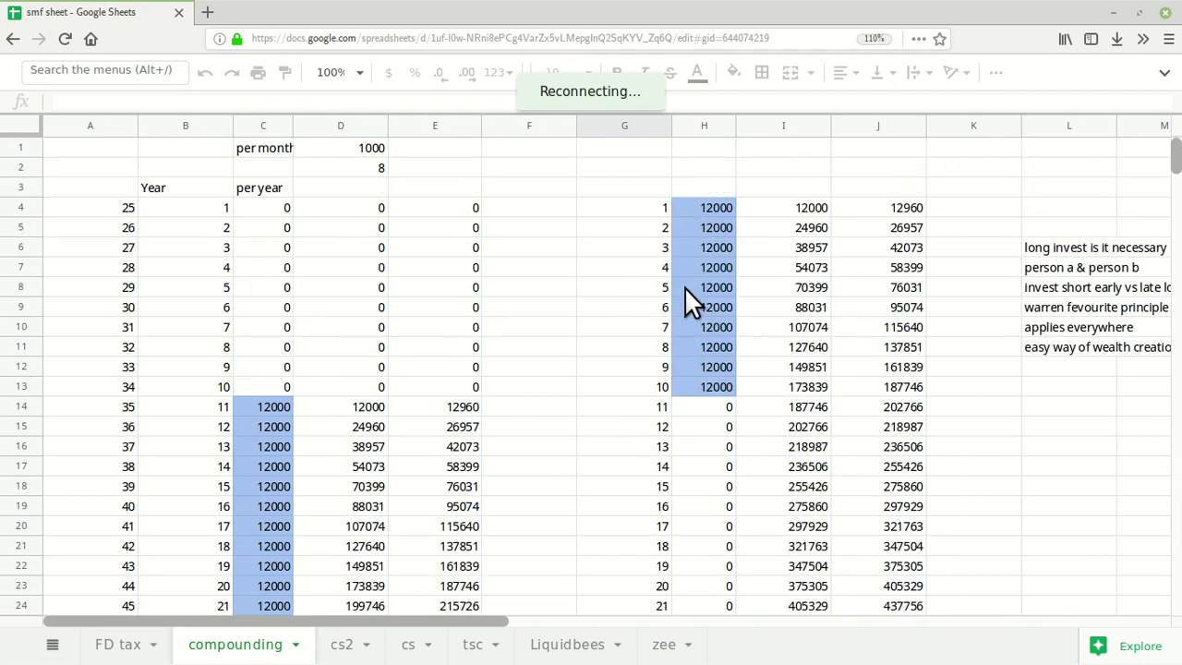
left_click_drag(710, 202, 730, 390)
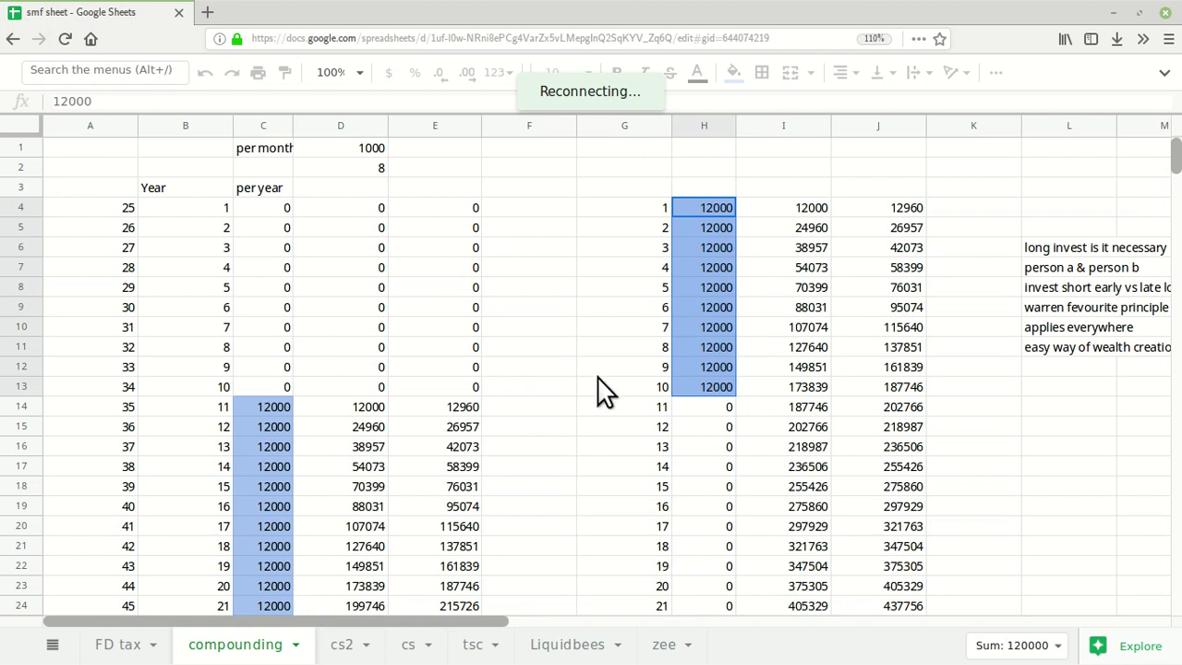
Step: Check the first plan's ongoing contributions from C16 and weigh them against the final values in E39 and J39
scroll(404, 394, "down", 5)
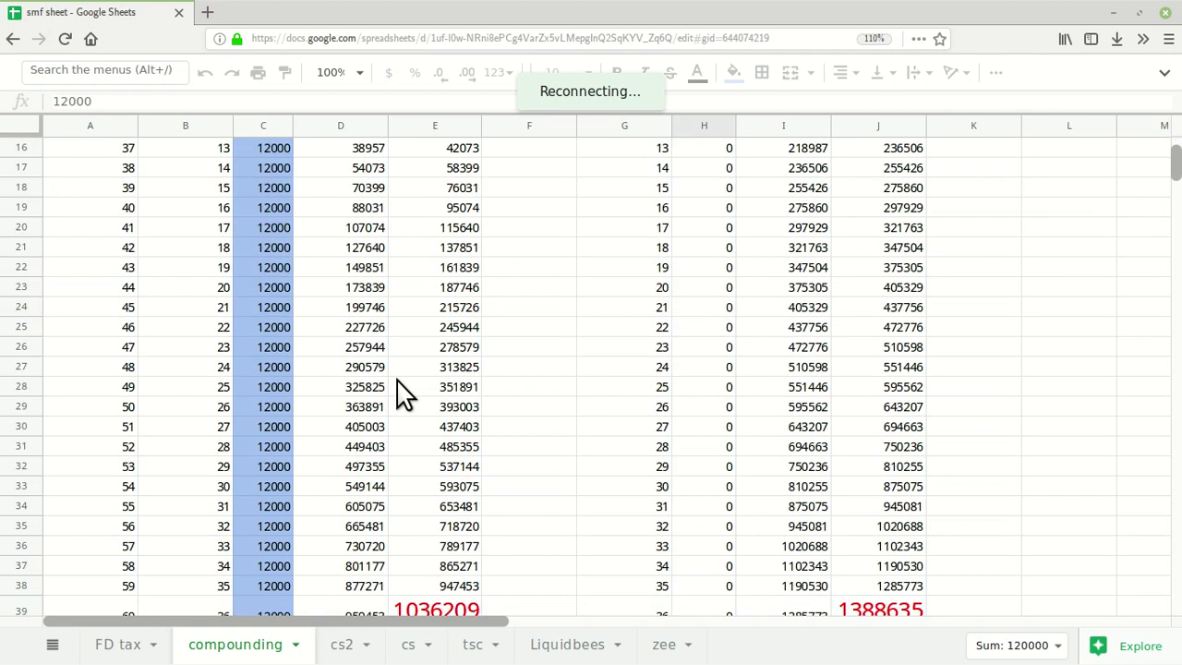
left_click(271, 148)
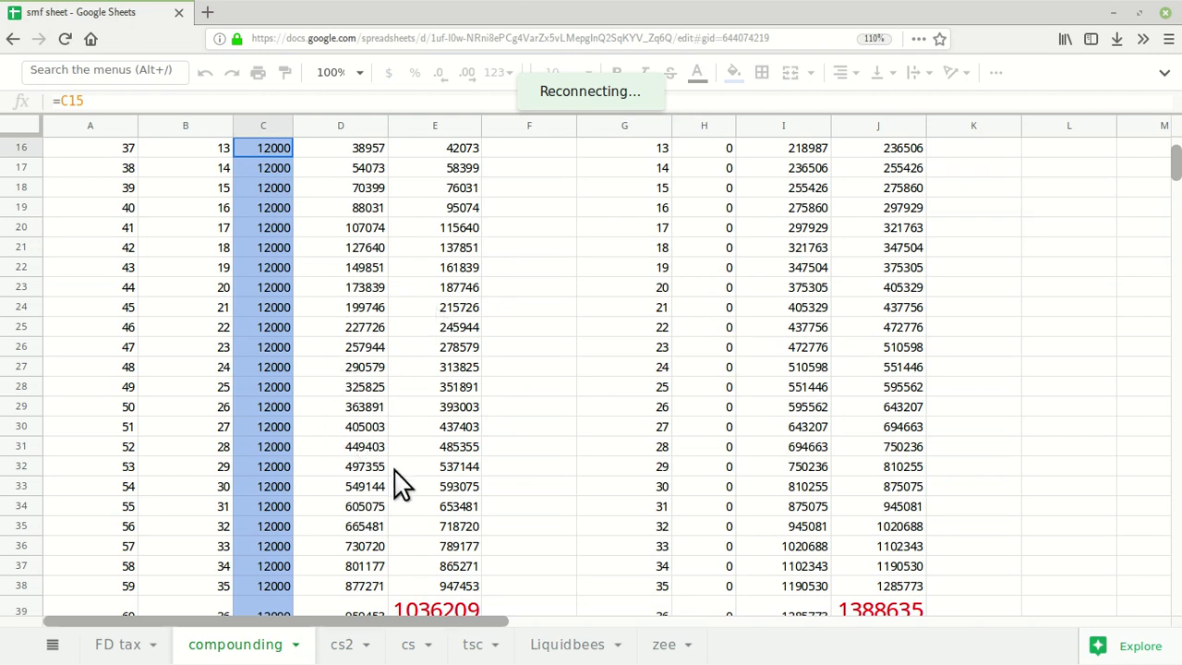
scroll(441, 457, "down", 3)
left_click(451, 451)
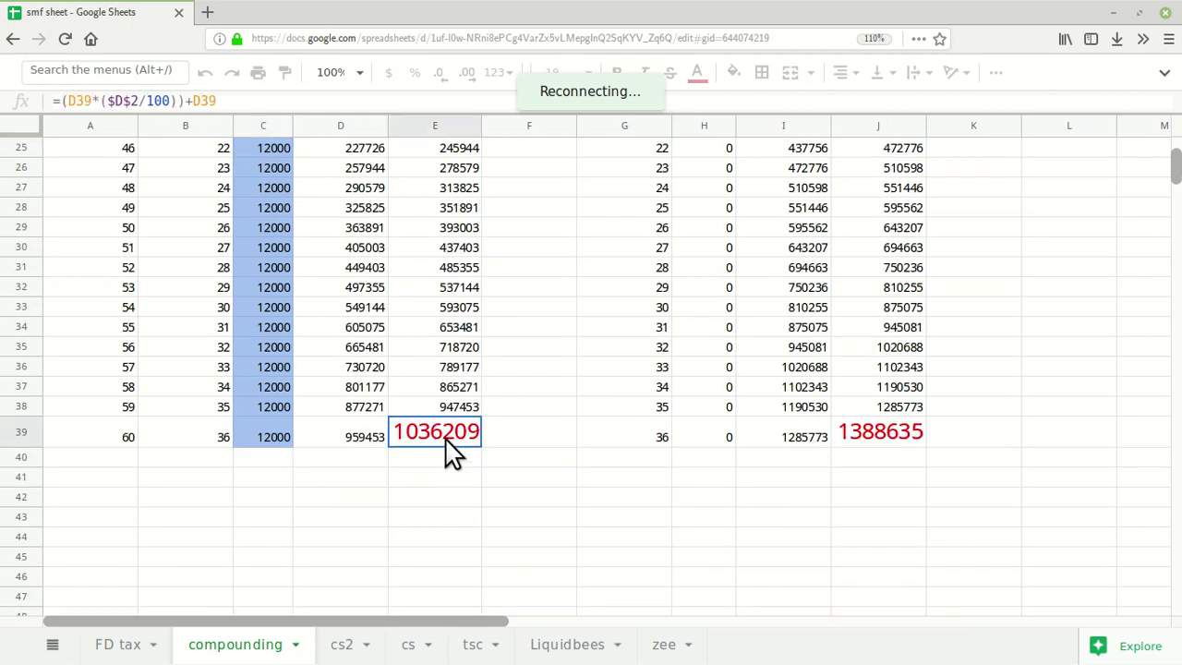
left_click(888, 441)
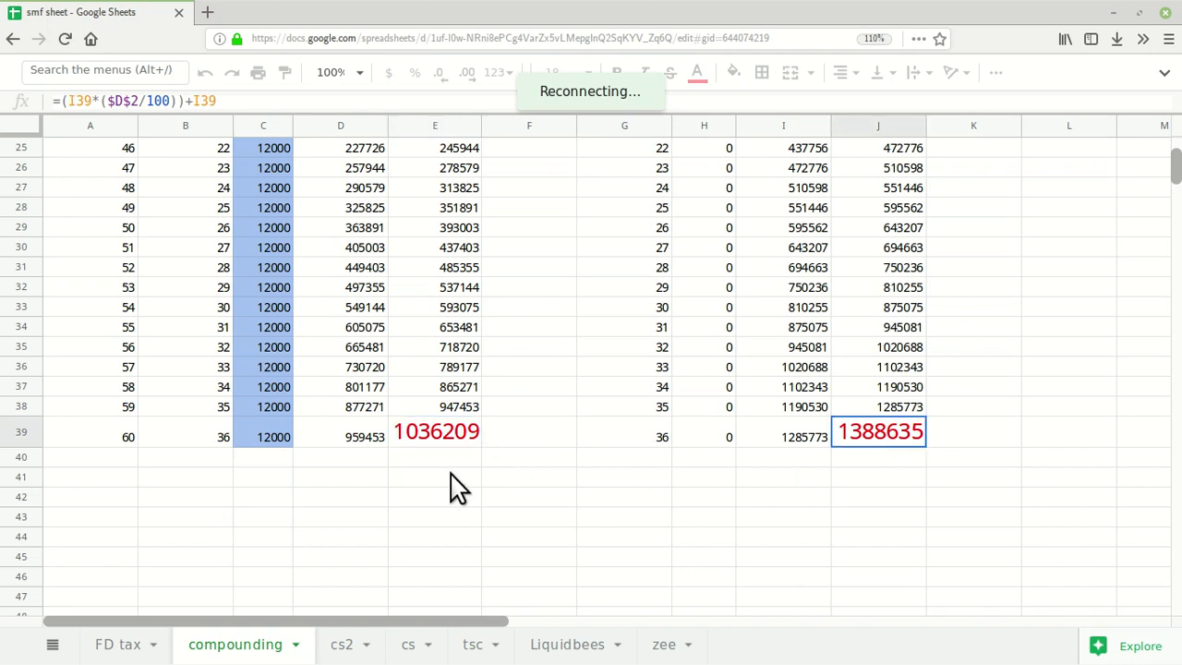
left_click(430, 440)
Step: Inspect the first plan's year 11 year-end value in E14 and the interest rate in D2 that it uses
scroll(519, 448, "up", 7)
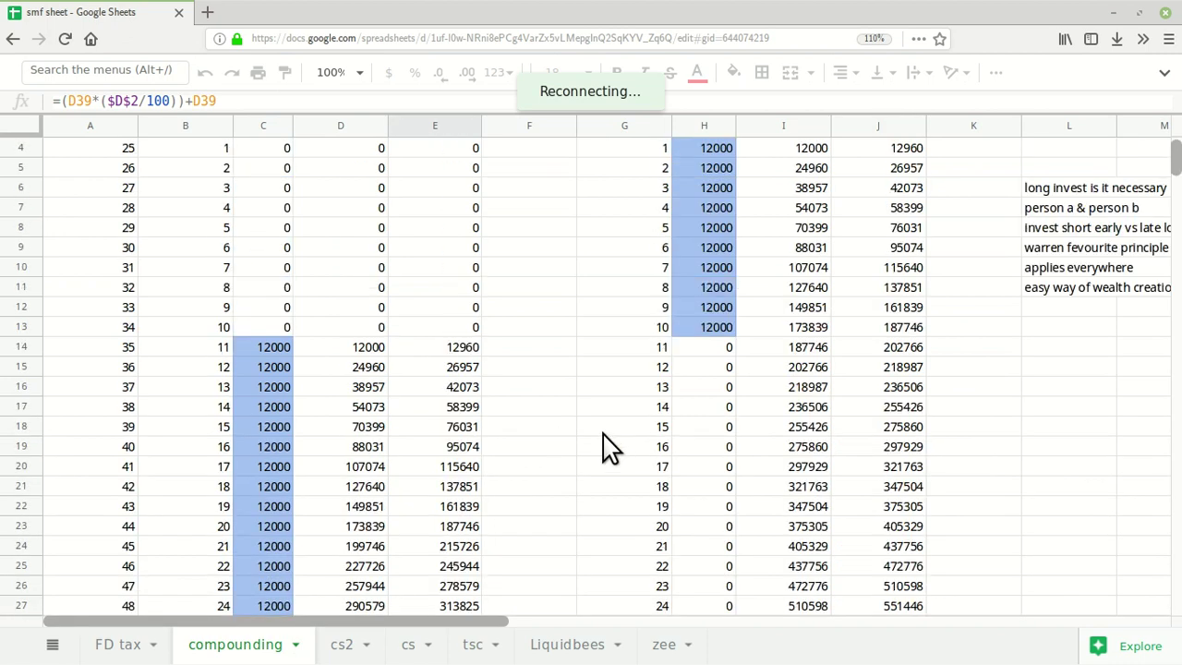
scroll(610, 448, "up", 1)
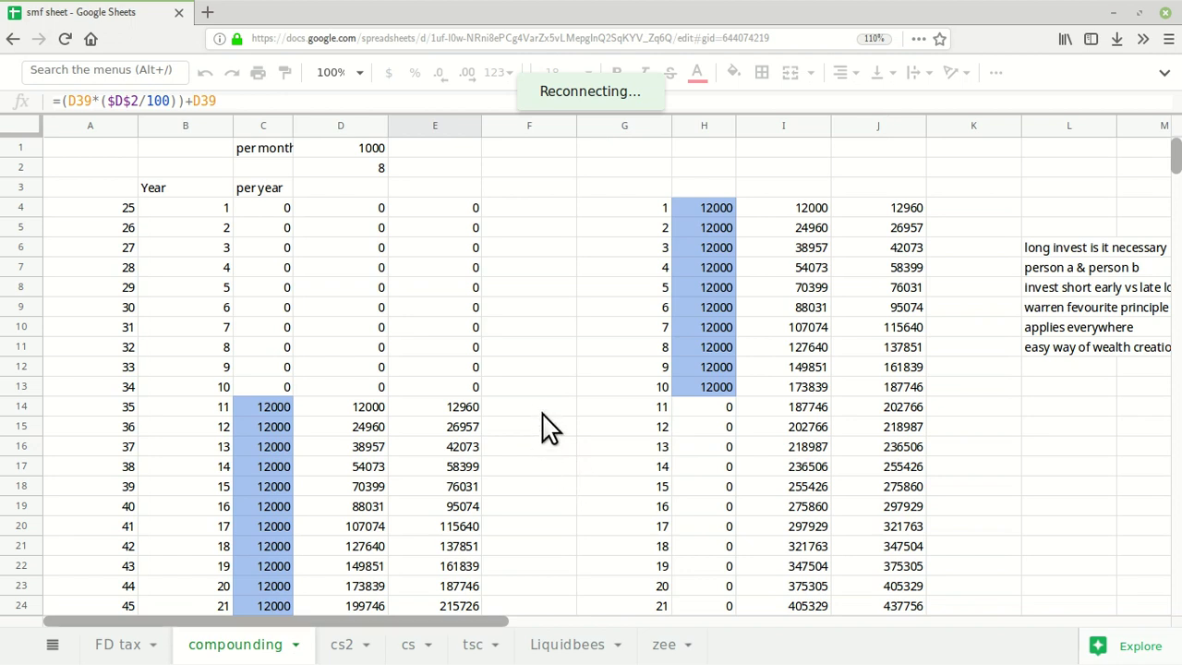
left_click(449, 412)
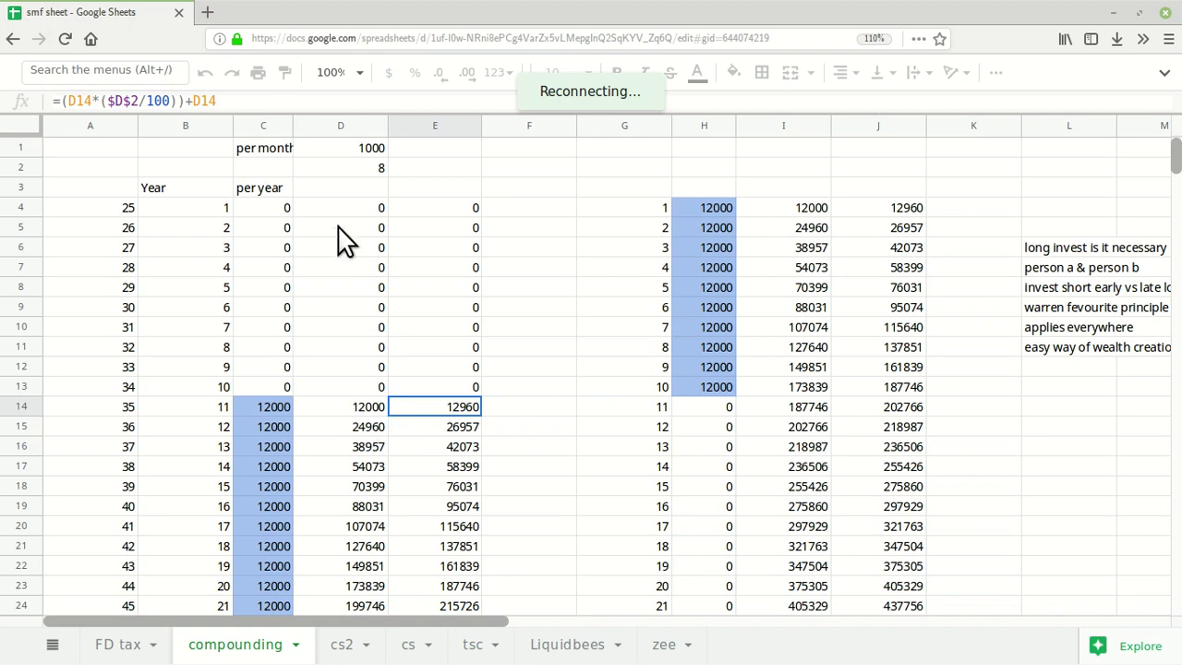
left_click(362, 169)
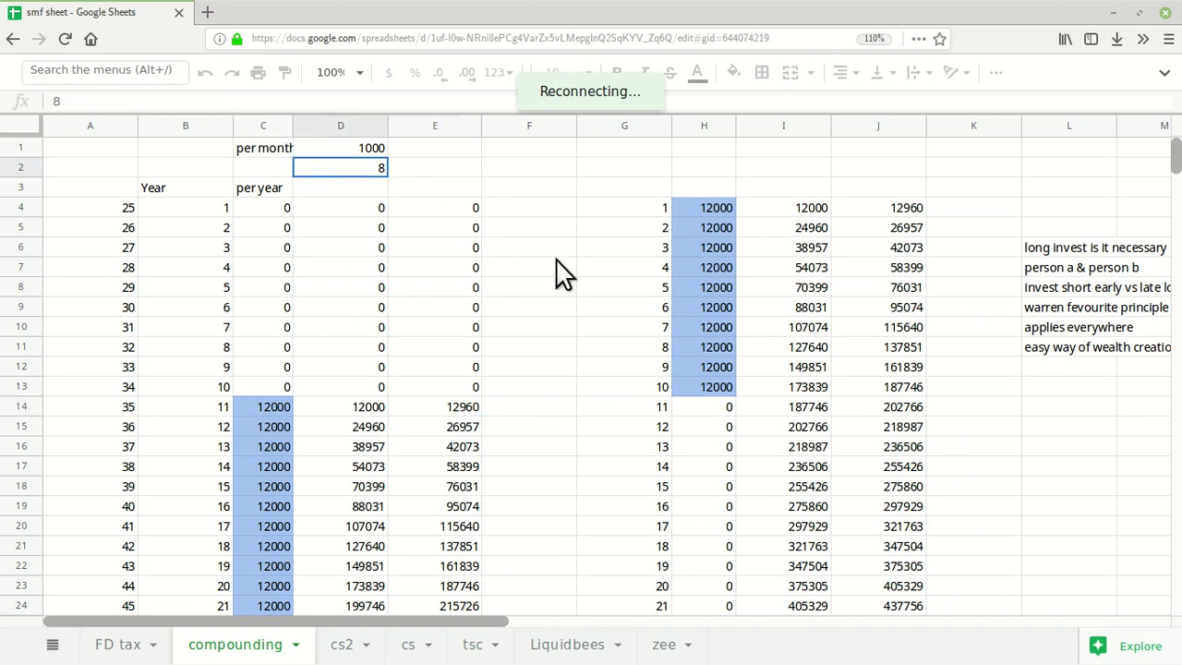
Step: Compare the first plan's year-end value in E14 with the second plan's year 11 balance in I14
scroll(575, 345, "down", 2)
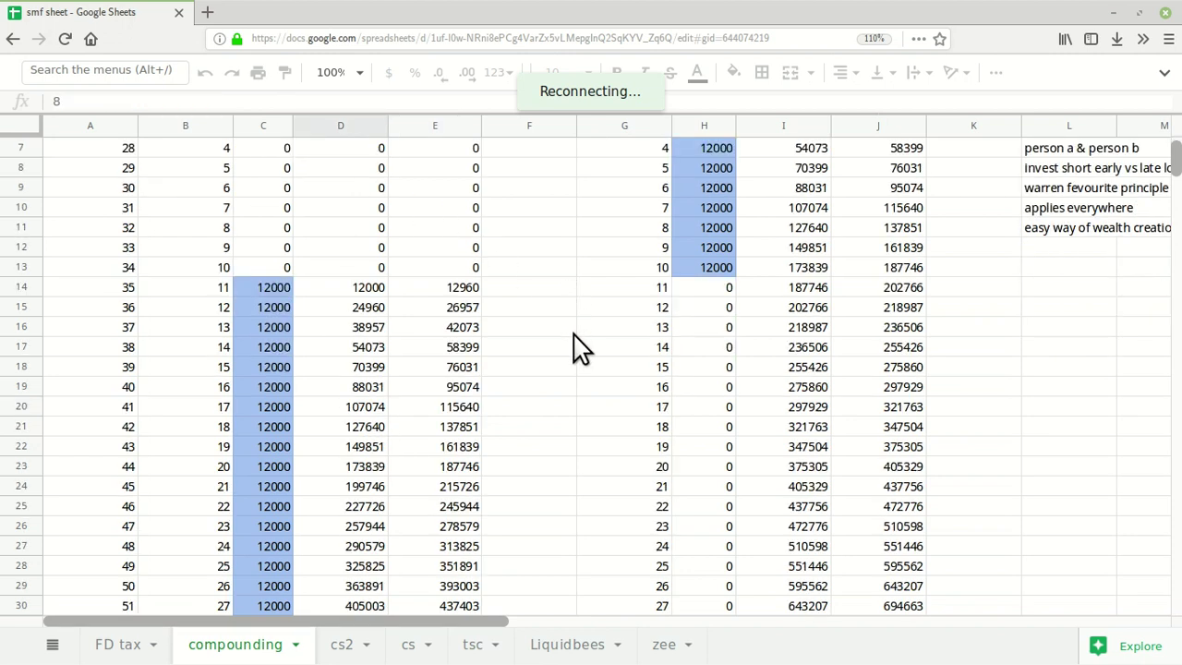
left_click(446, 294)
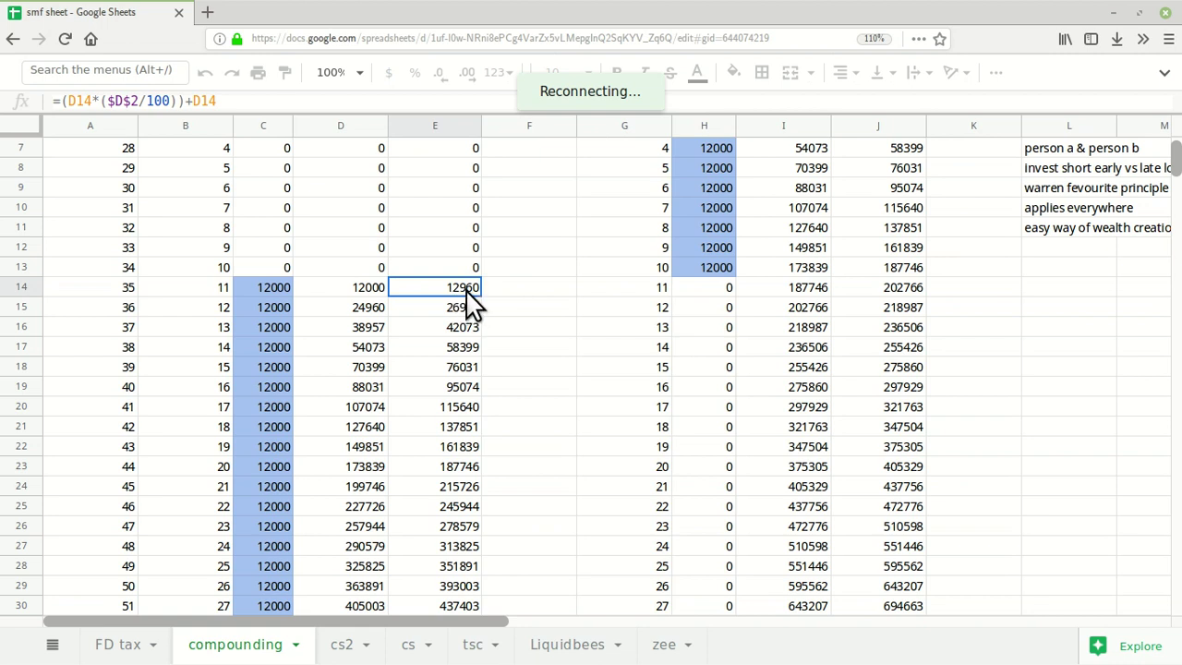
left_click(813, 291)
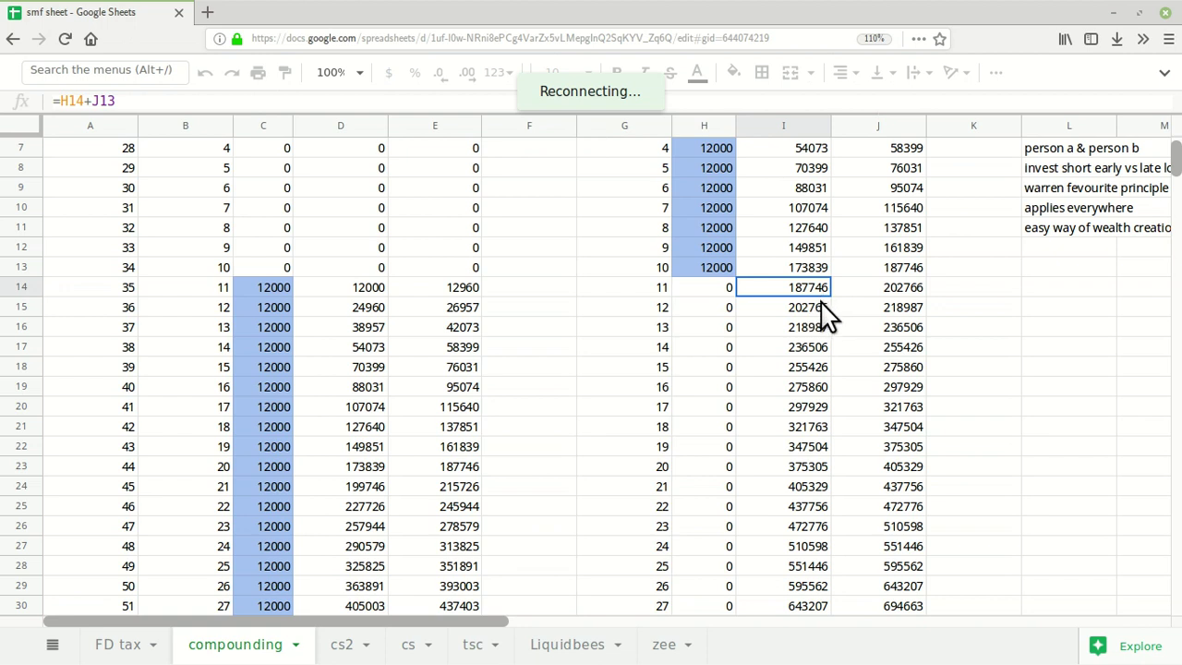
left_click(470, 294)
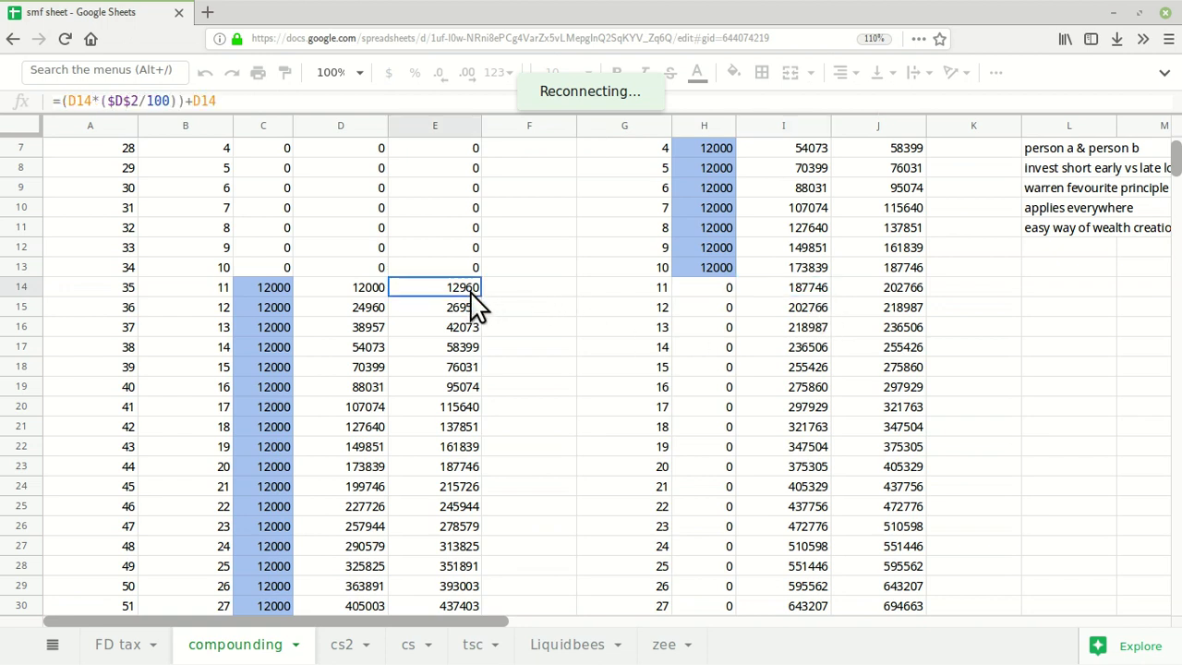
left_click(817, 294)
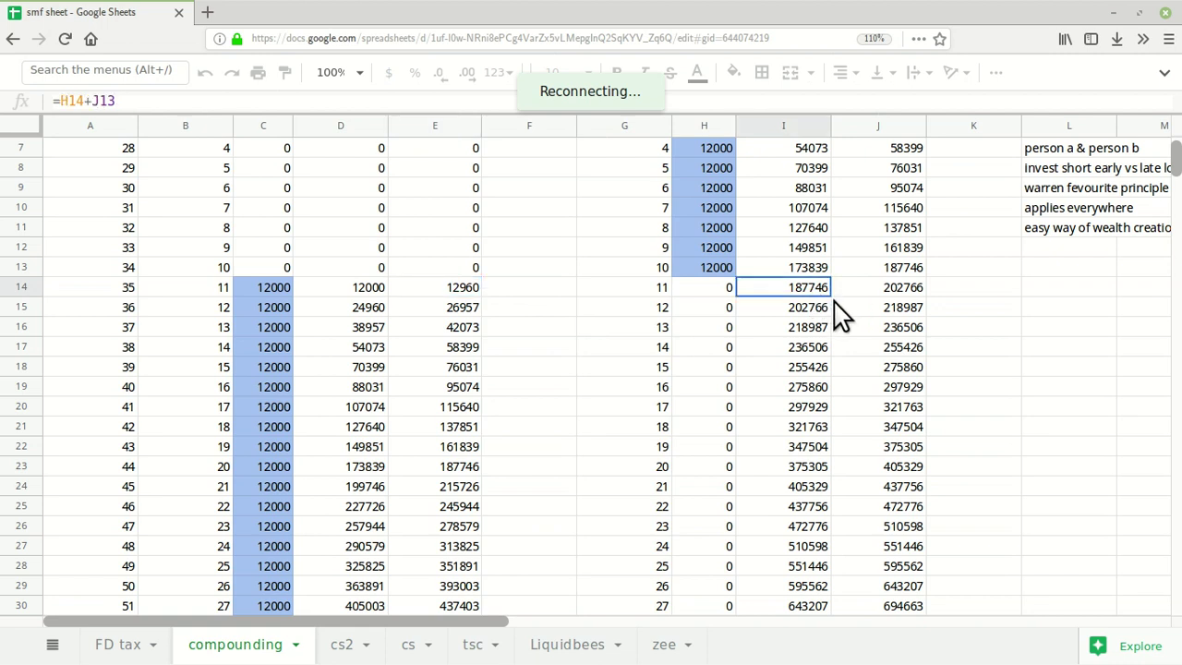
Step: Look over both plans' yearly rows and compare the year 11 year-end values in J14 and E14
scroll(914, 328, "up", 2)
scroll(821, 443, "down", 4)
scroll(734, 406, "down", 4)
scroll(738, 435, "up", 7)
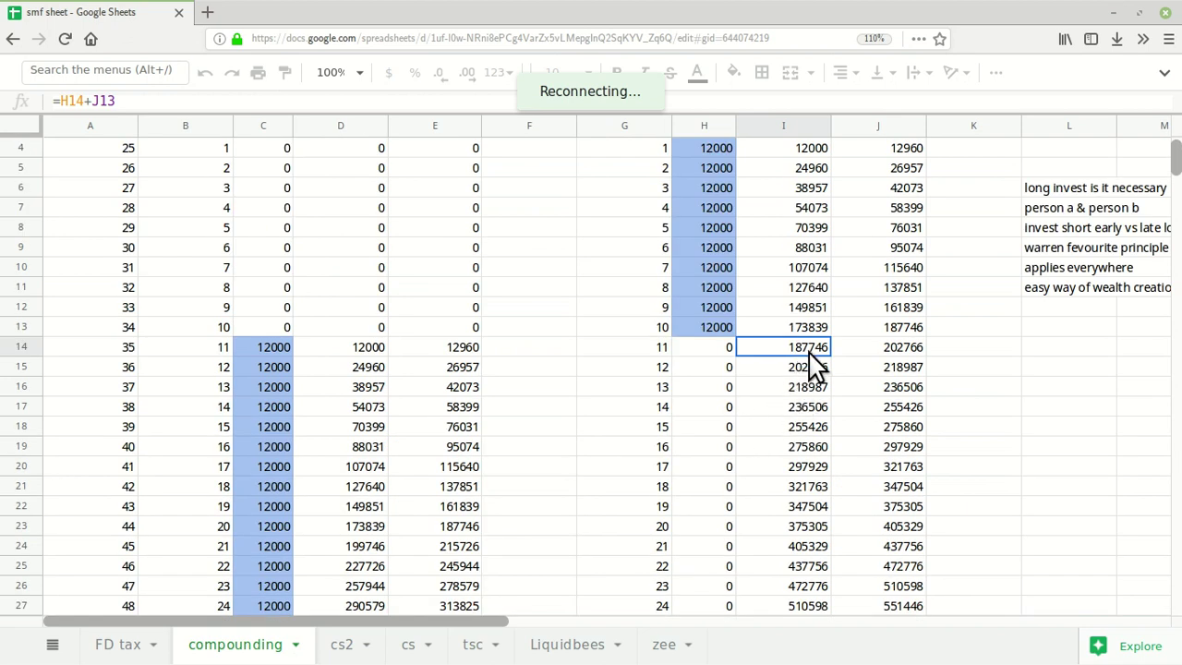
left_click(881, 353)
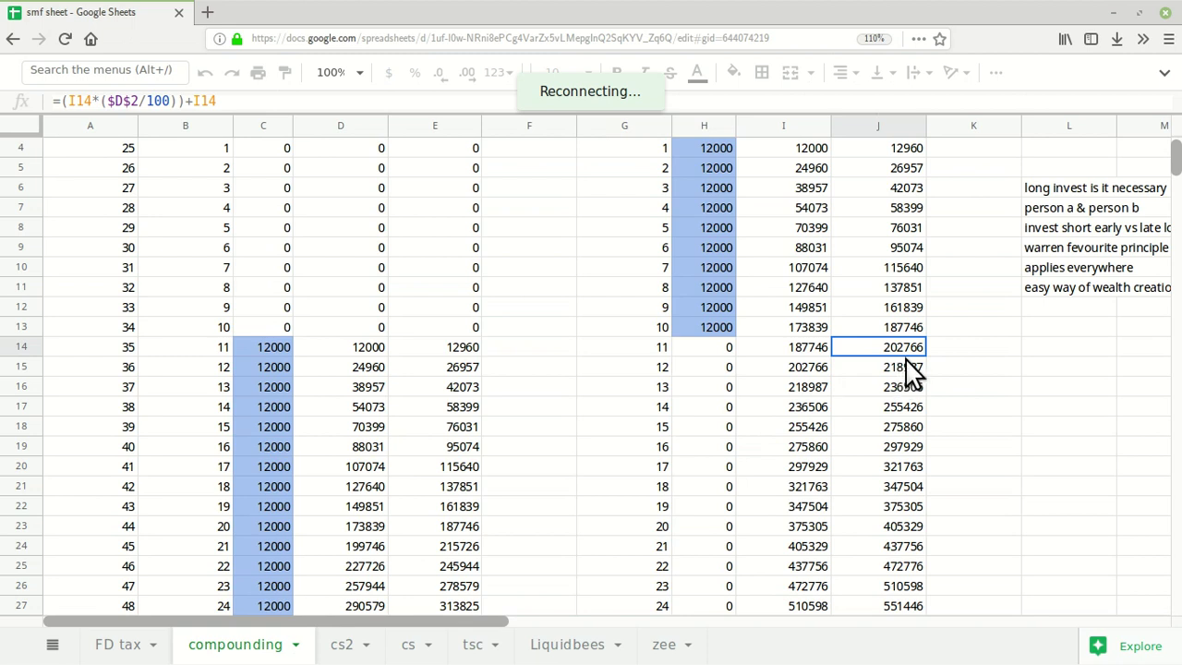
left_click(453, 355)
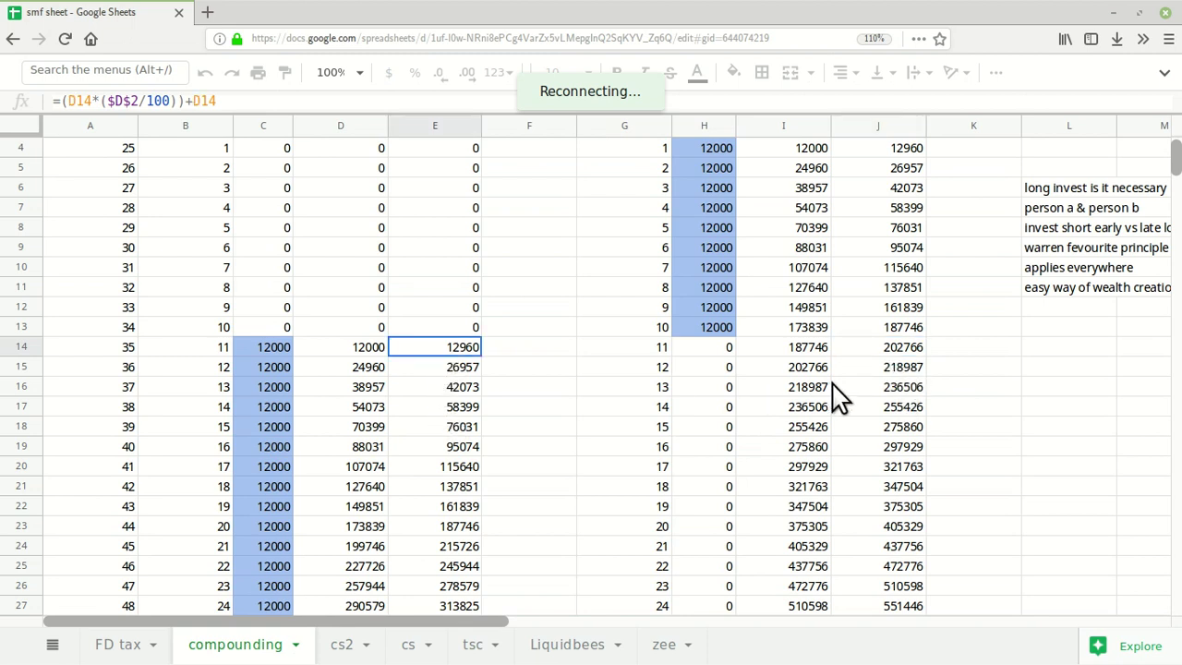
Step: Follow the second plan's year-end values from year 11 in J14 down to the final value in J39
left_click(894, 353)
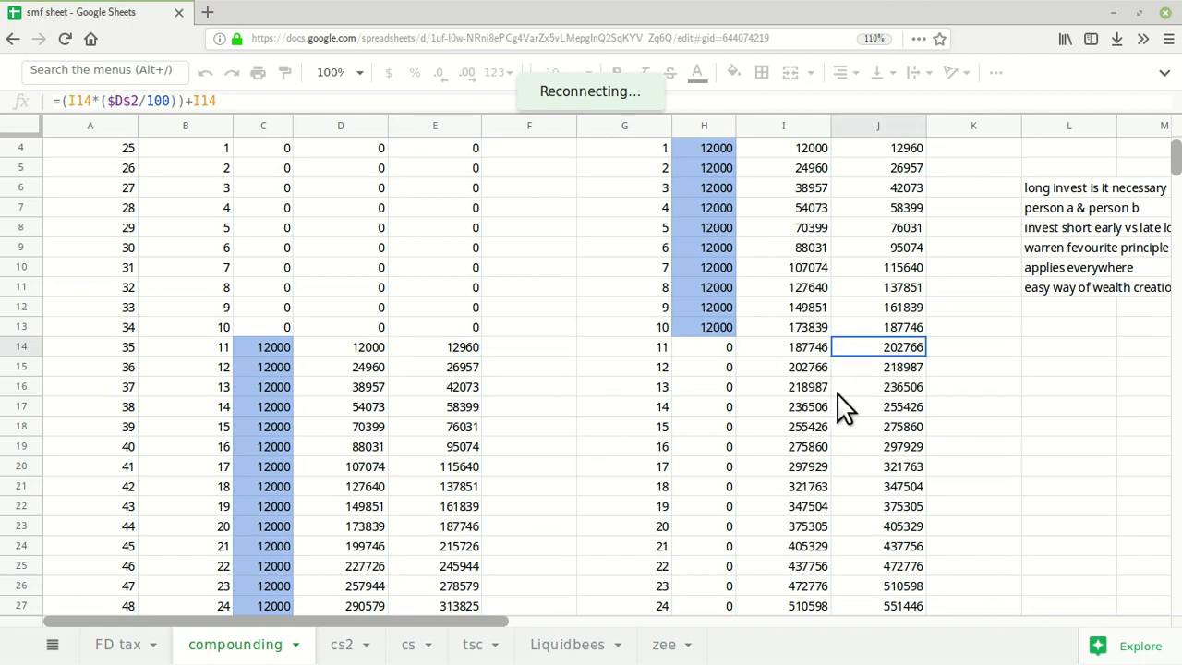
scroll(831, 489, "down", 3)
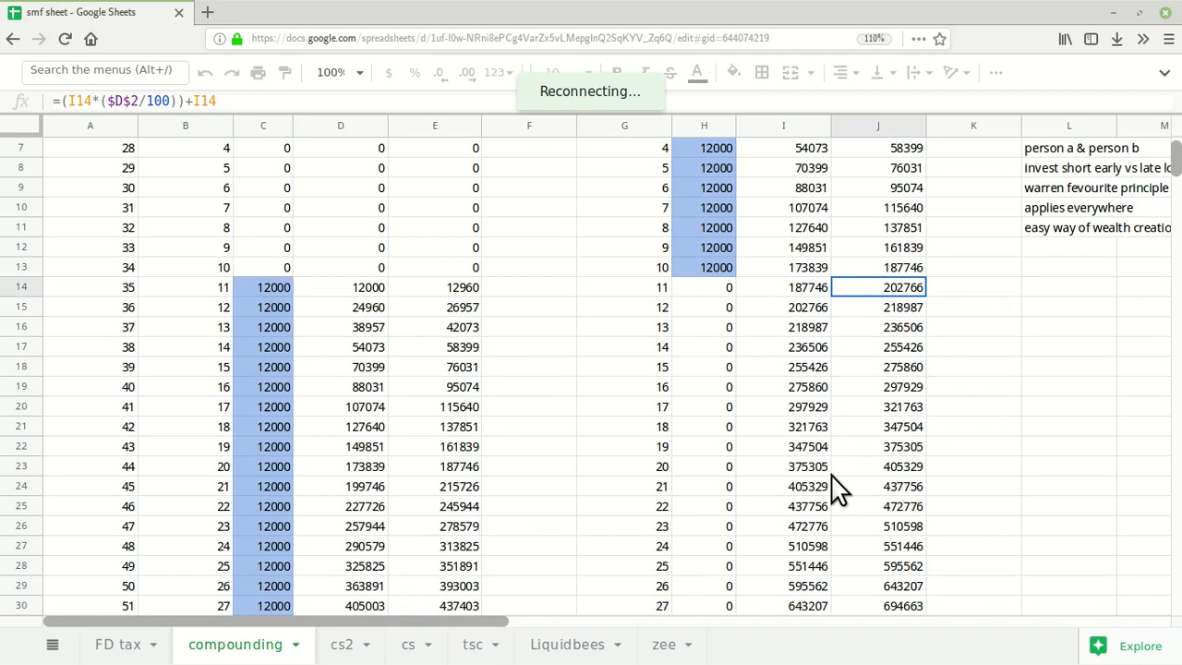
scroll(803, 476, "down", 3)
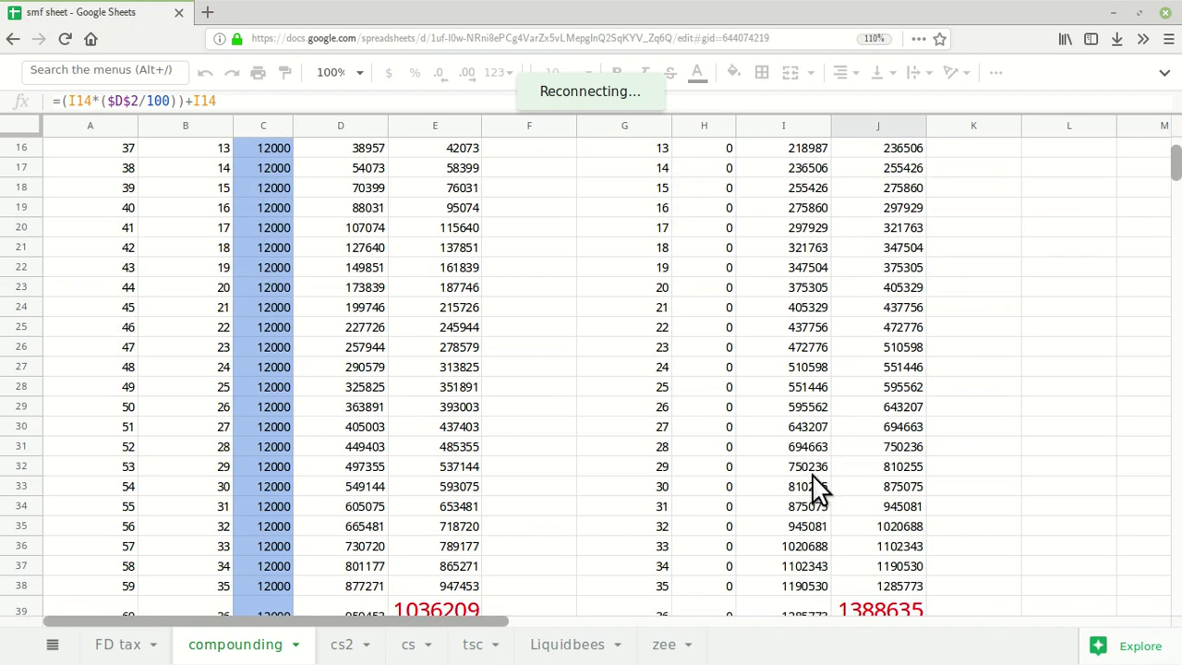
left_click(868, 499)
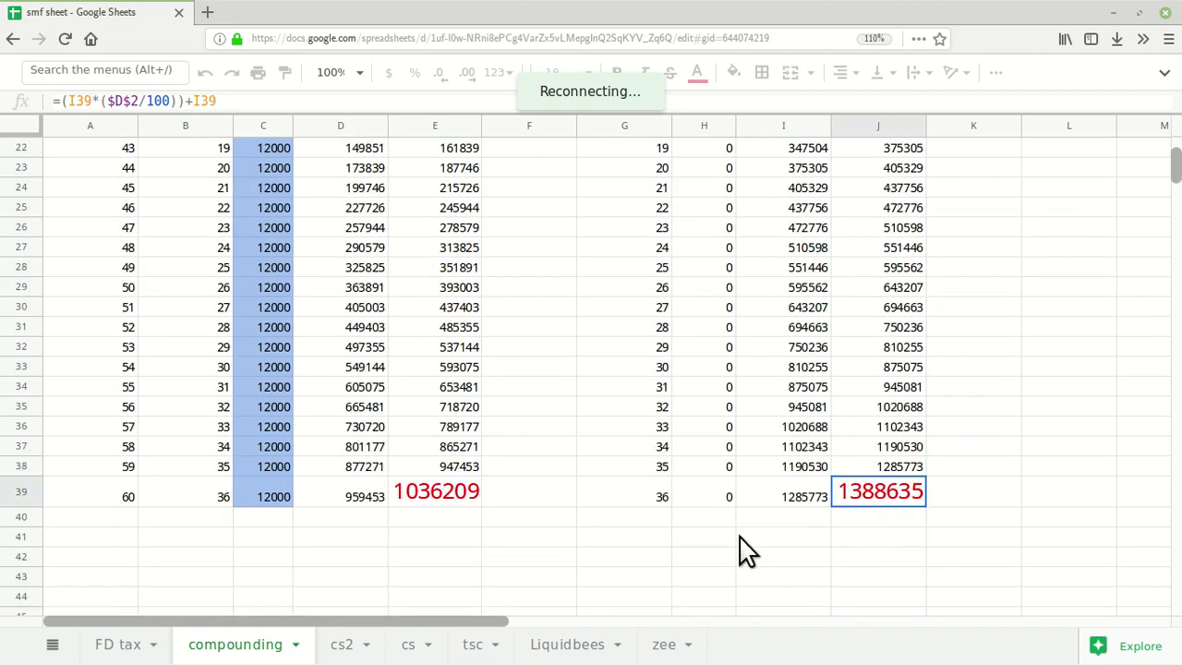
scroll(741, 548, "up", 5)
scroll(565, 454, "up", 2)
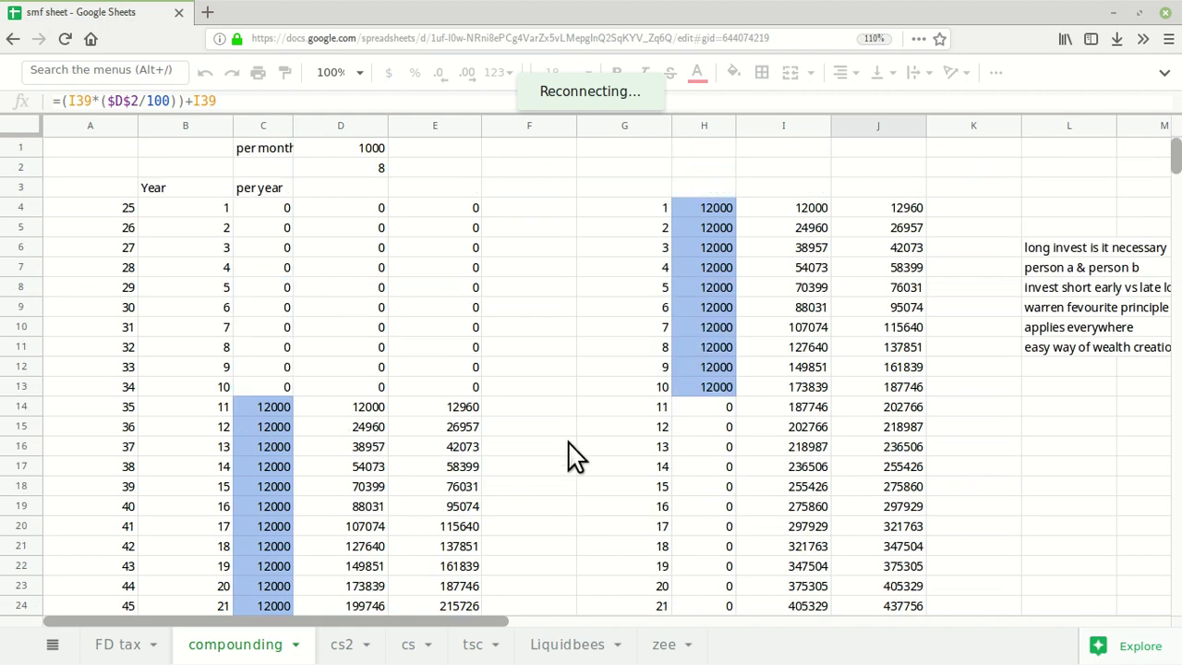
Step: Look over both plans' yearly rows from year 11 in row 14 down to the last year
left_click(567, 449)
key("Up")
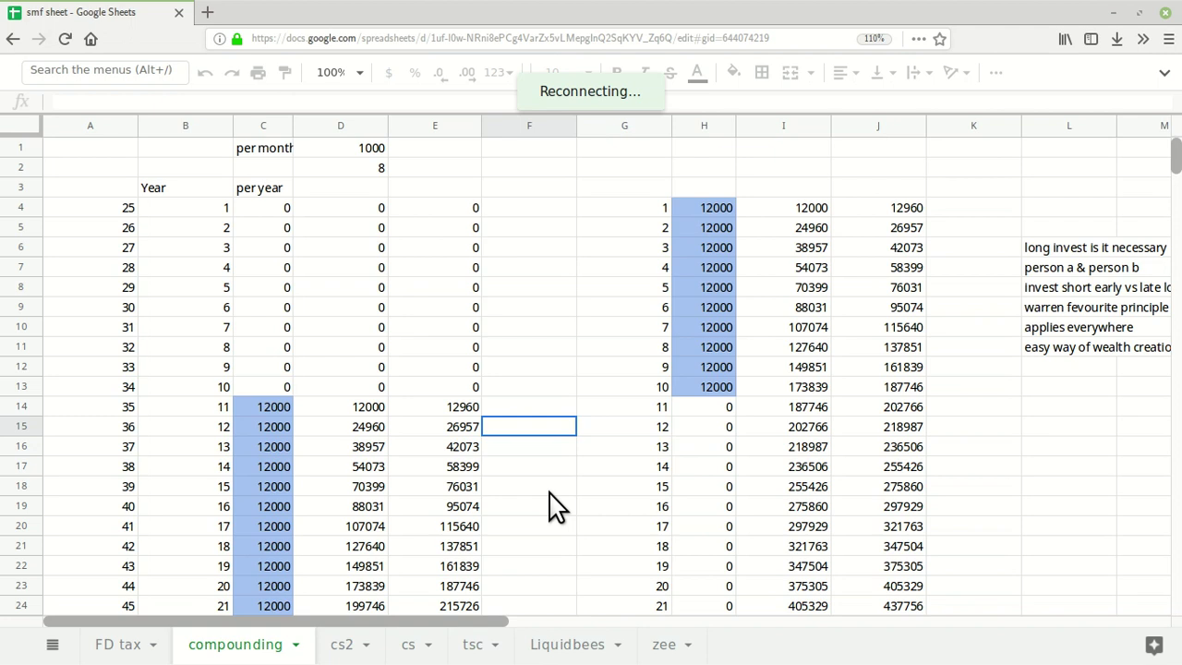
left_click(594, 404)
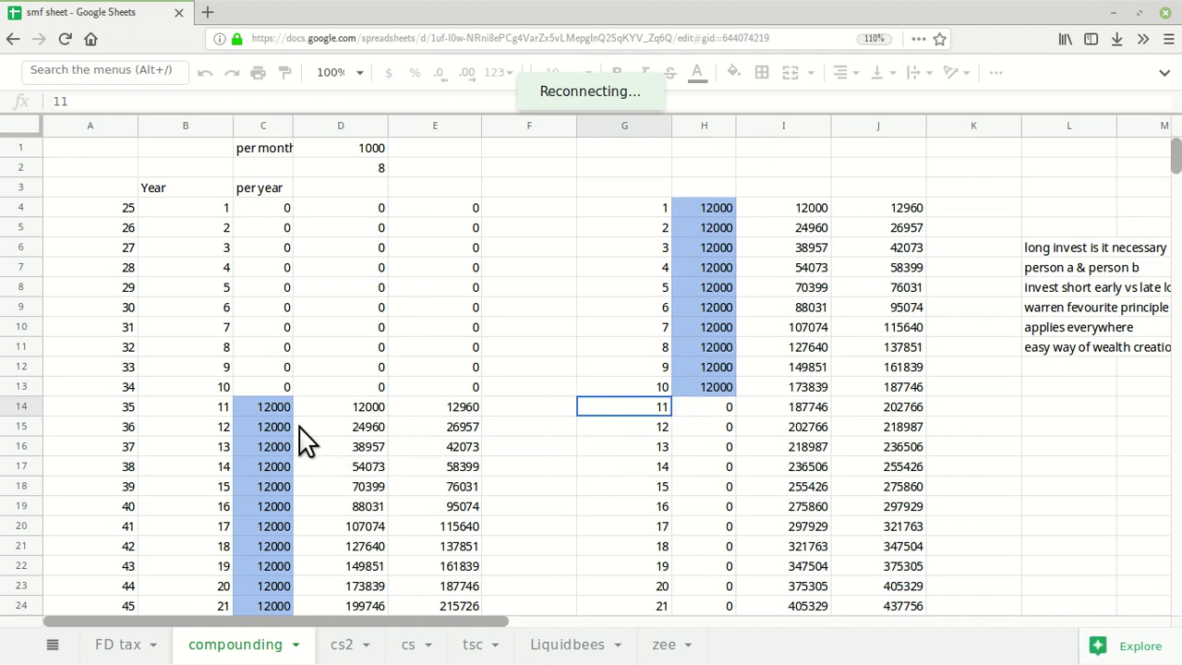
scroll(309, 448, "down", 5)
scroll(361, 470, "down", 4)
scroll(495, 487, "up", 9)
Step: Review the second plan's contributing years in G4:G13, comparing years 1 and 2 and the yearly contributions in H4 and H5
left_click(701, 210)
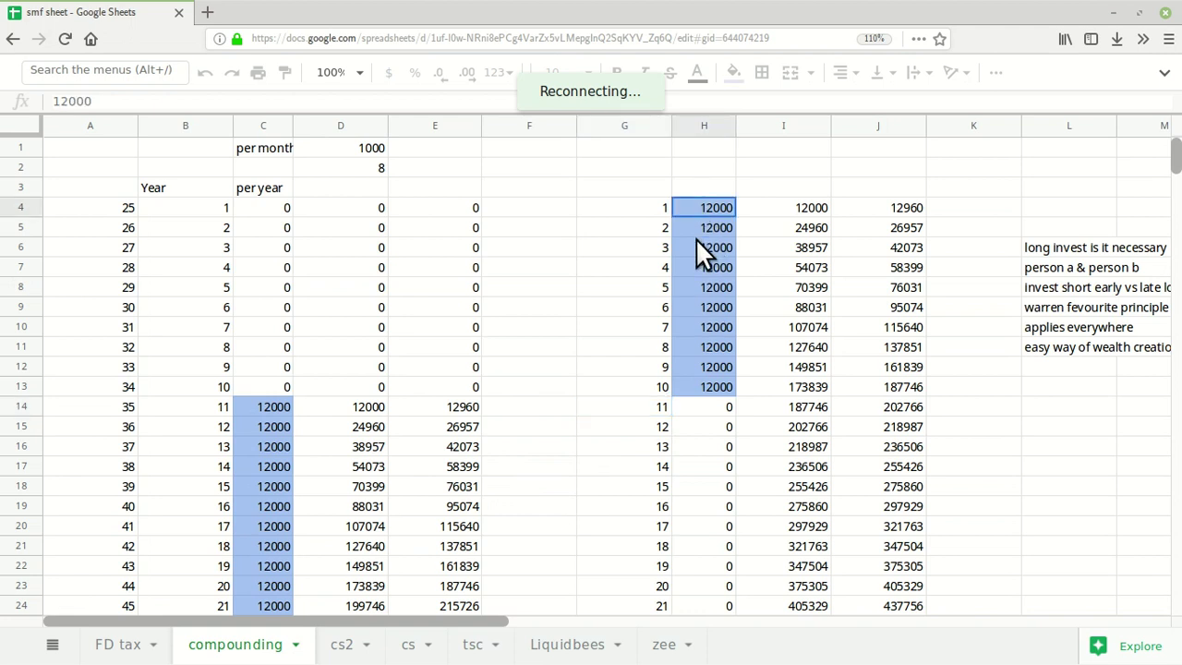
left_click_drag(633, 210, 646, 386)
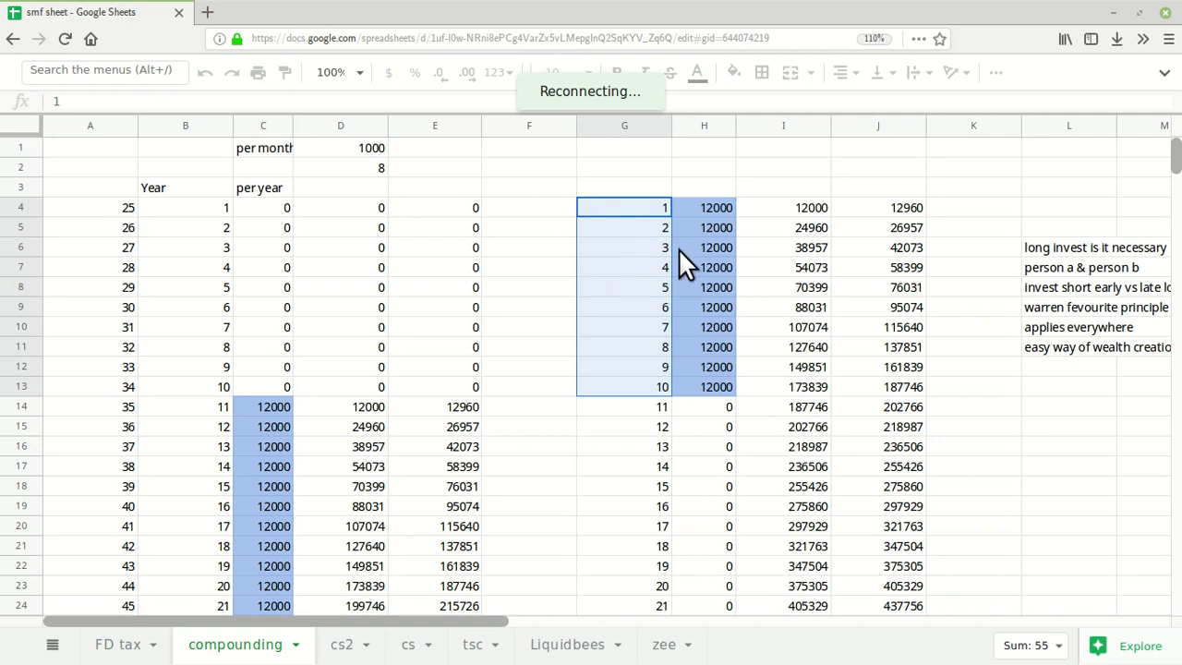
left_click(637, 211)
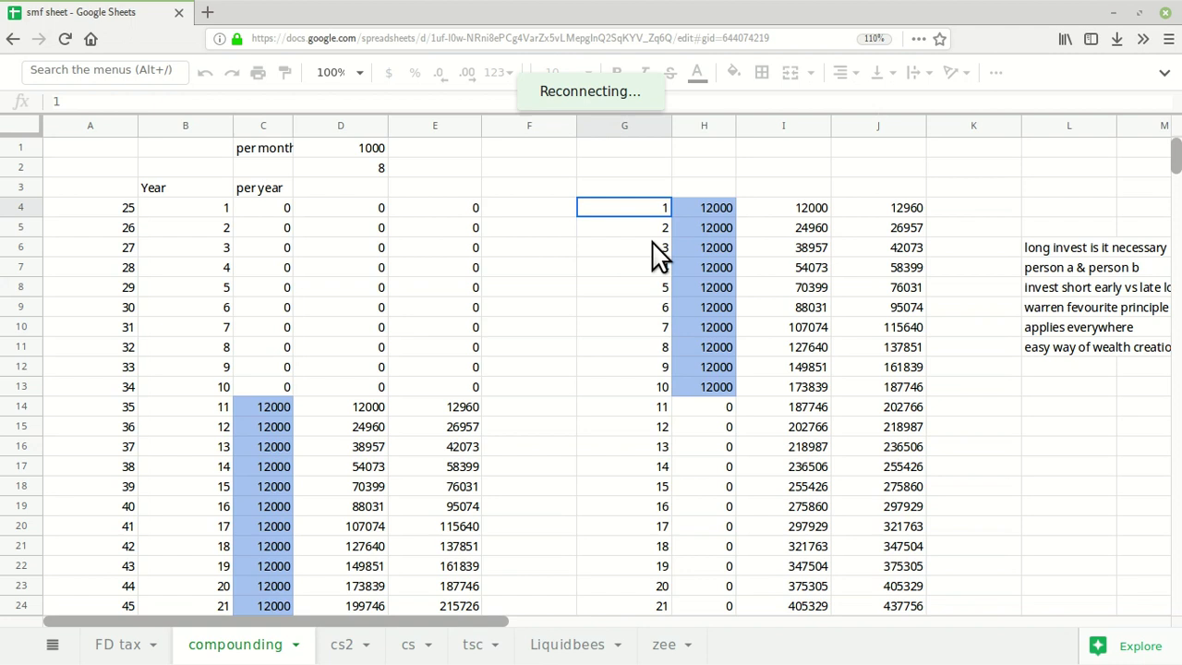
left_click(660, 231)
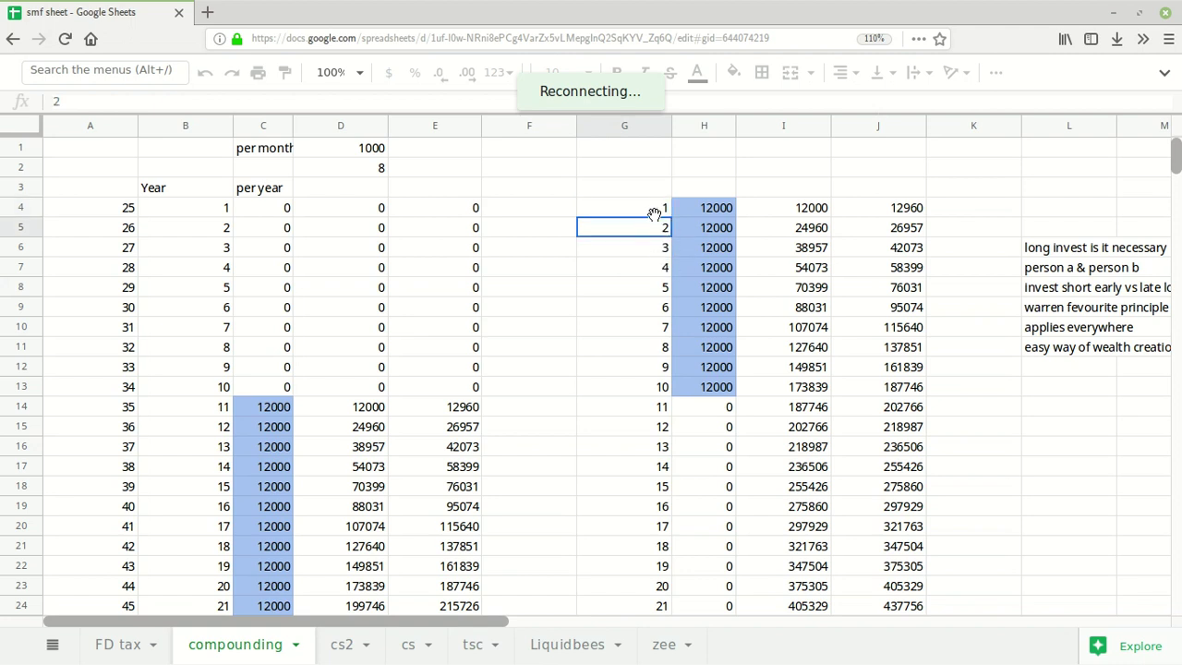
left_click(654, 214)
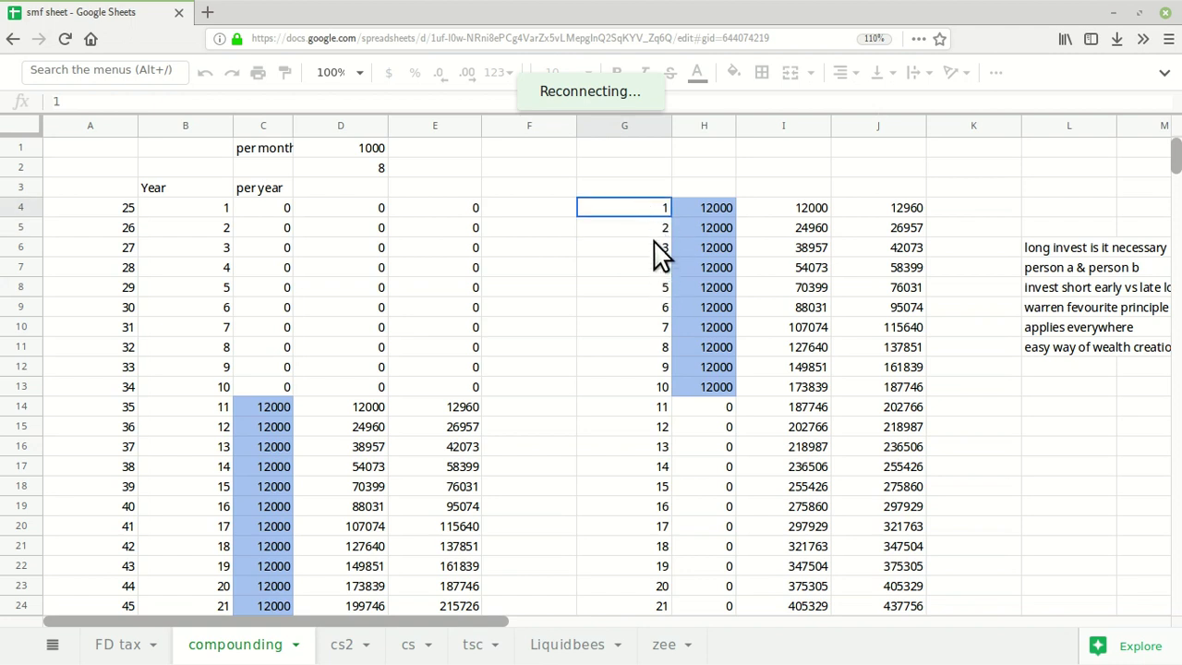
left_click(652, 231)
left_click(695, 221)
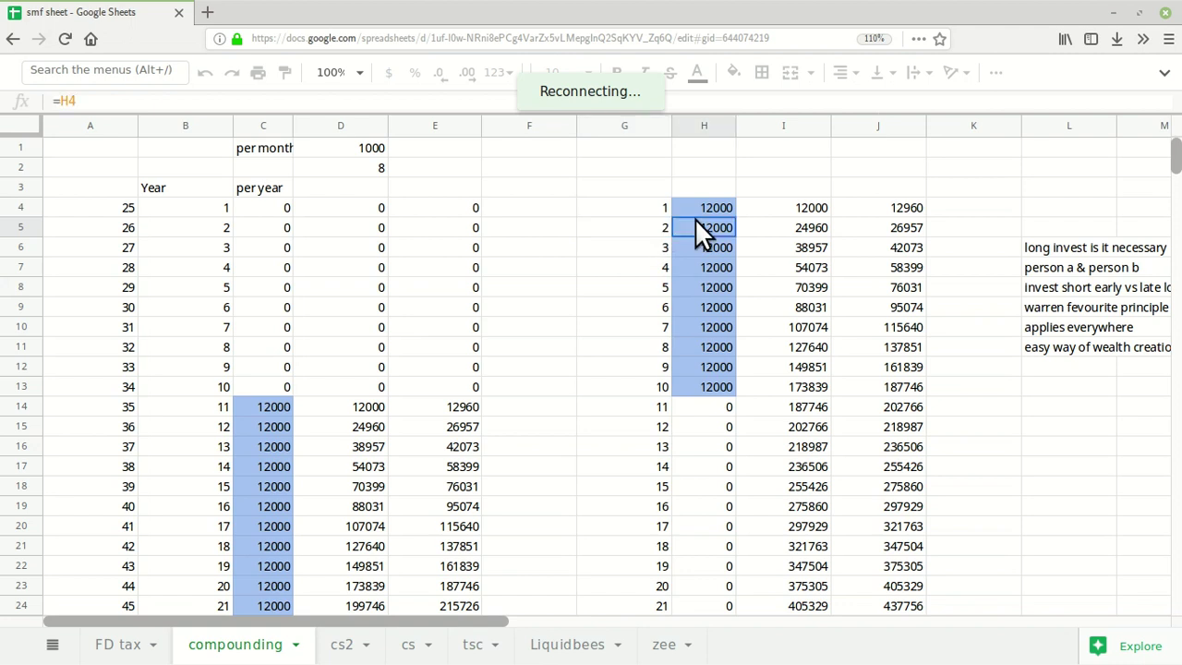
left_click(654, 213)
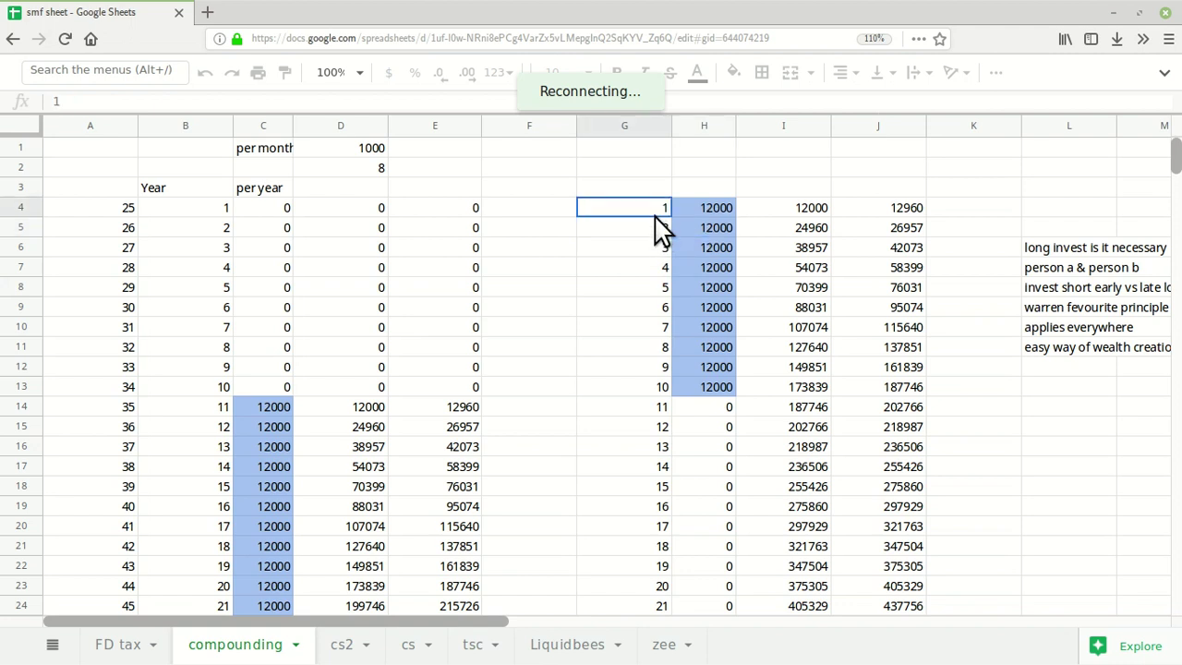
left_click(695, 226)
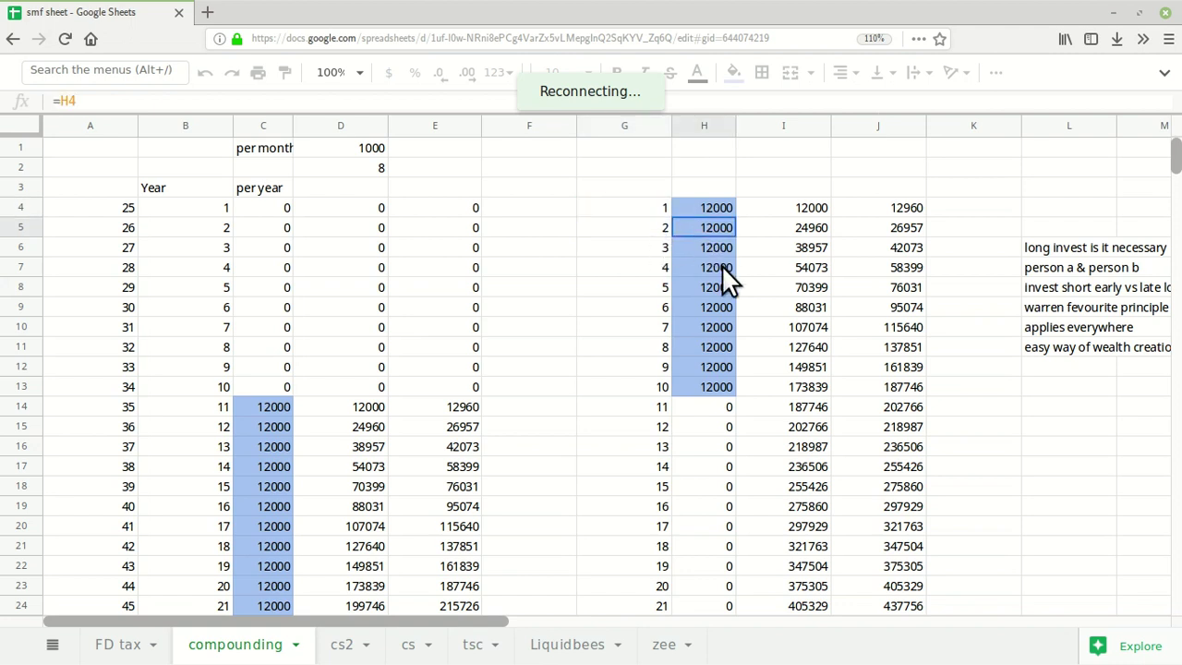
left_click(643, 230)
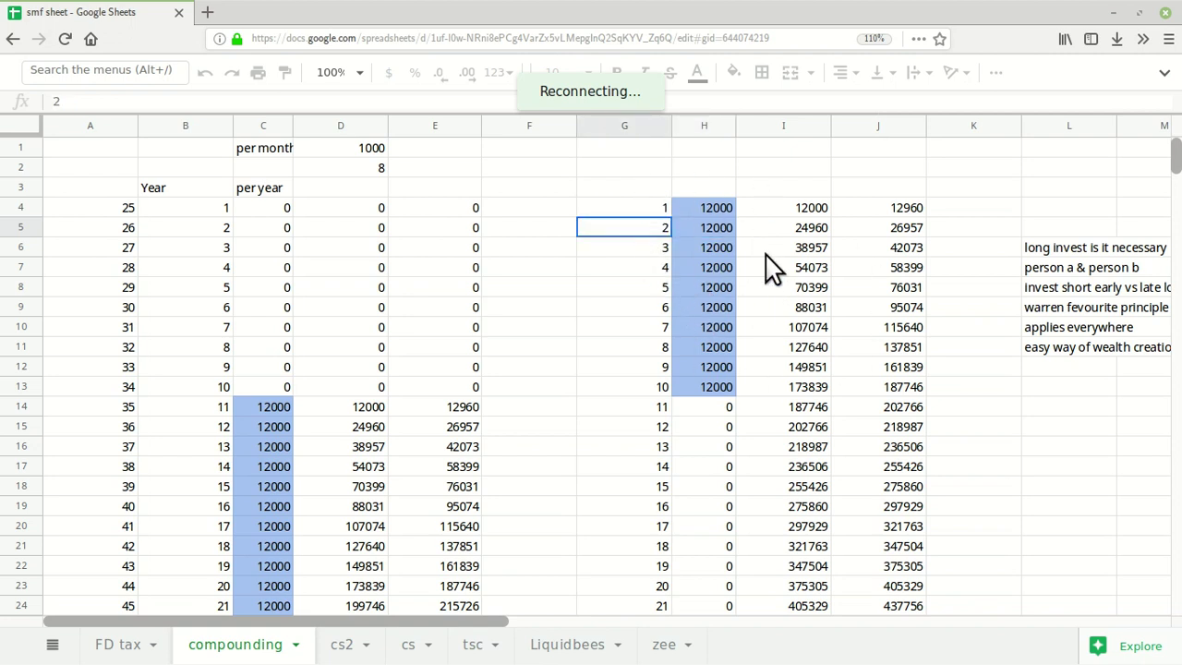
Step: Check the monthly amount in D1 against the second plan's year 10 year-end value in J13
scroll(812, 369, "down", 2)
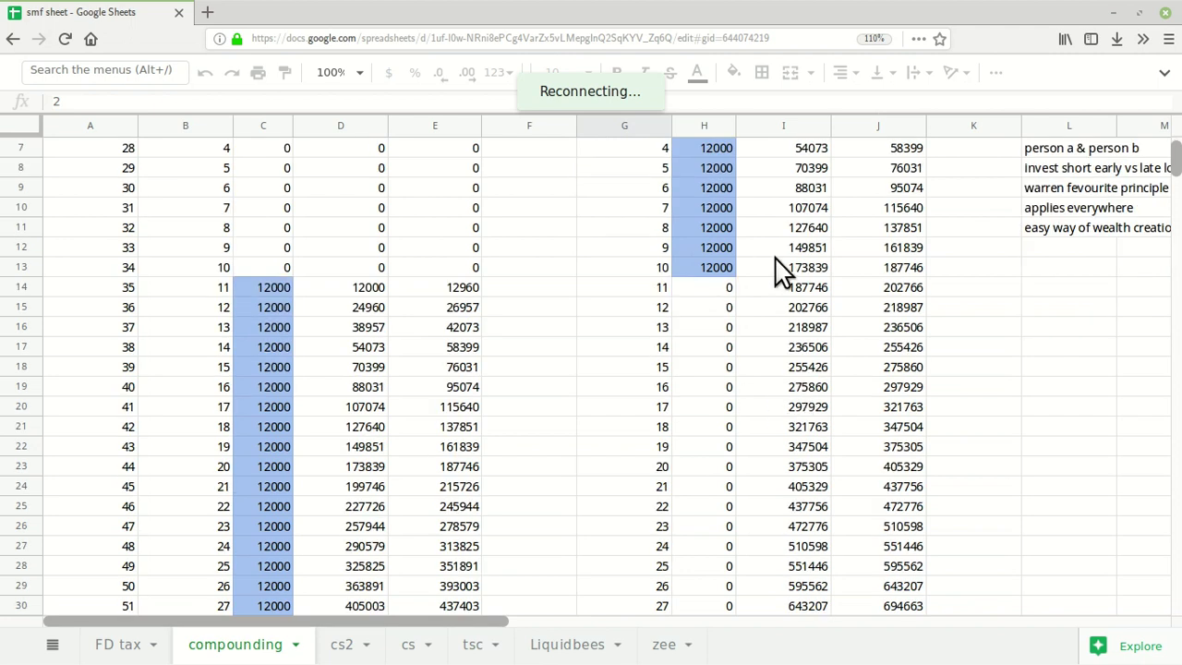
scroll(746, 324, "up", 2)
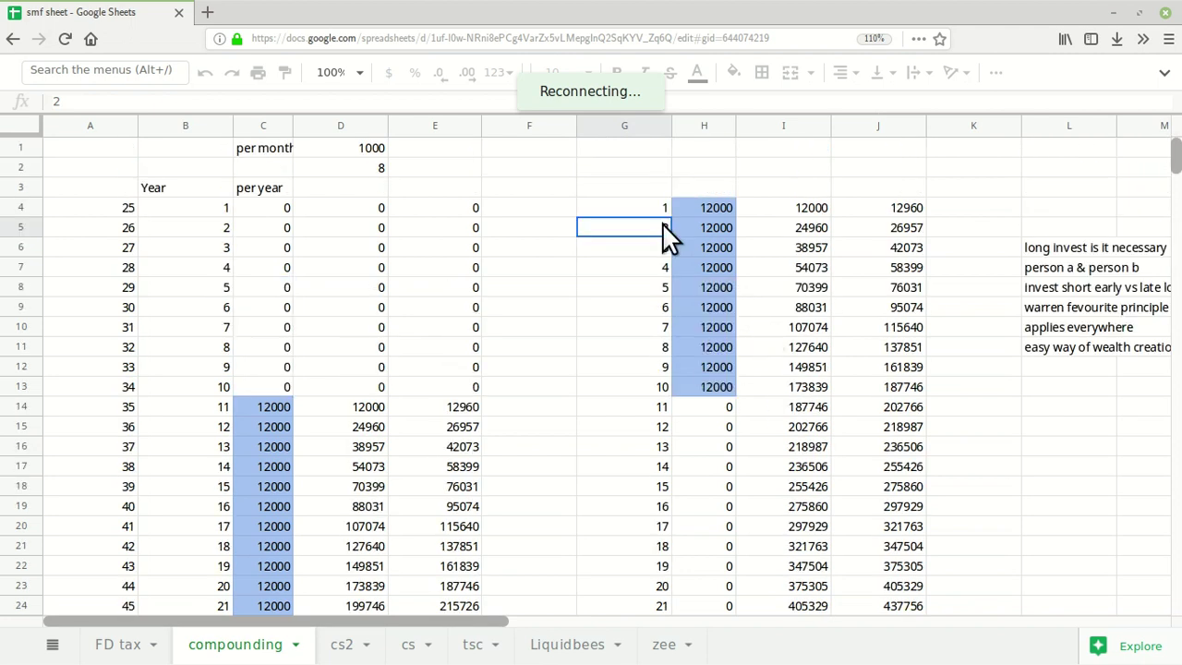
left_click(329, 154)
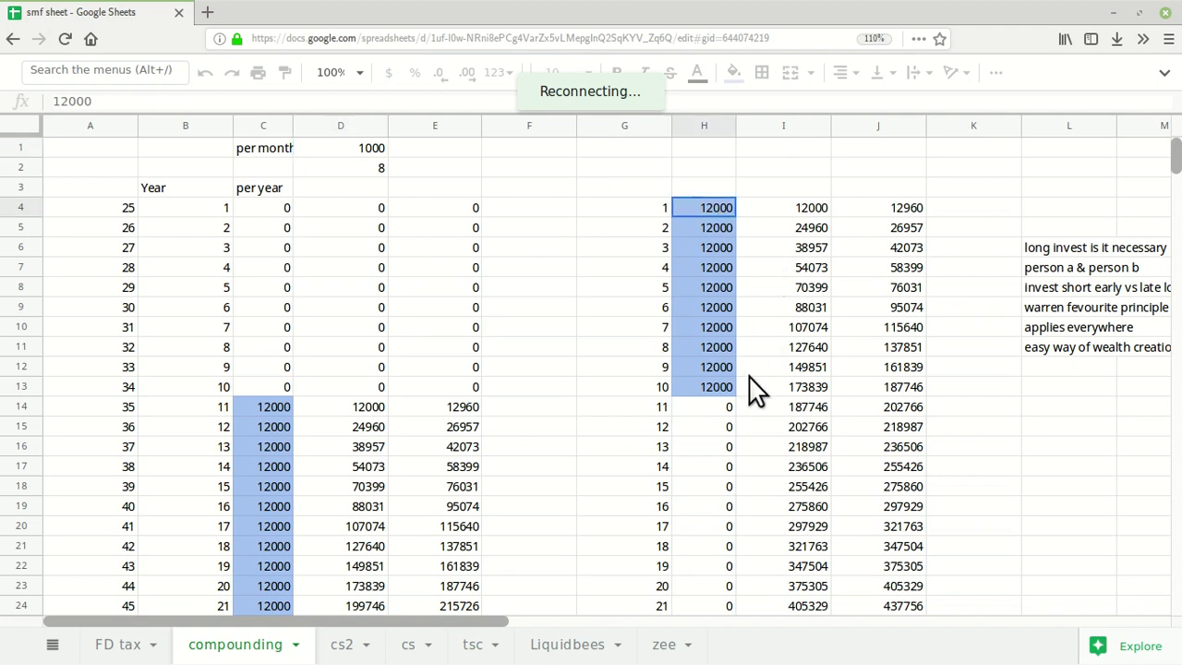
scroll(863, 413, "down", 2)
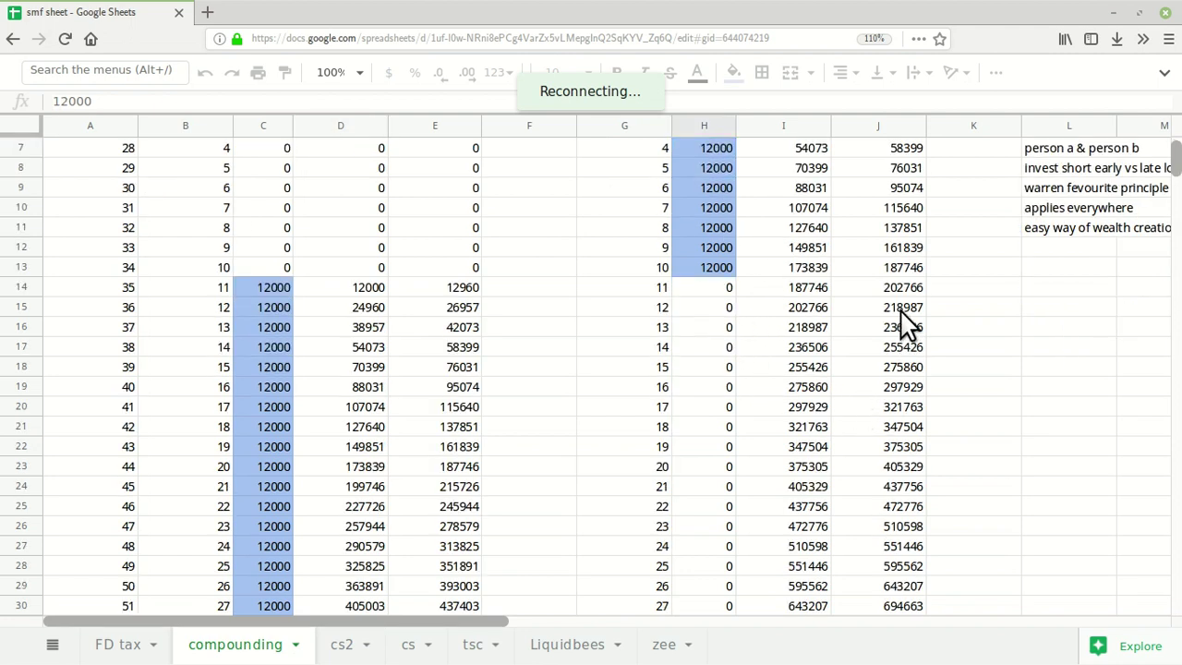
left_click(893, 267)
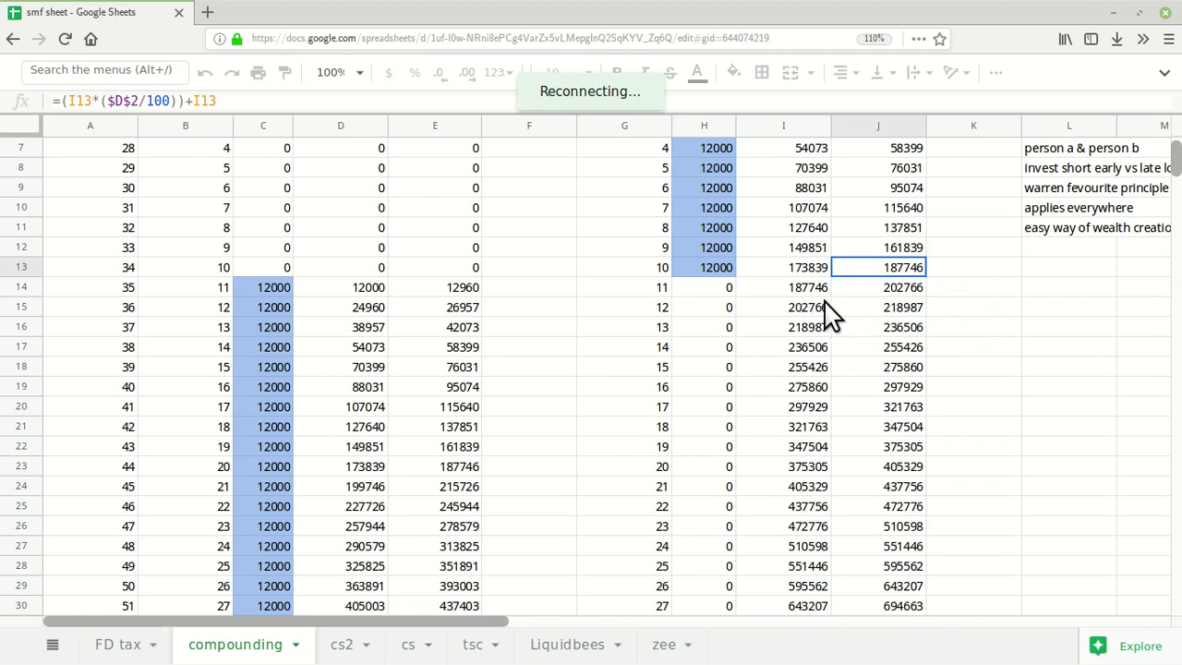
scroll(628, 397, "up", 2)
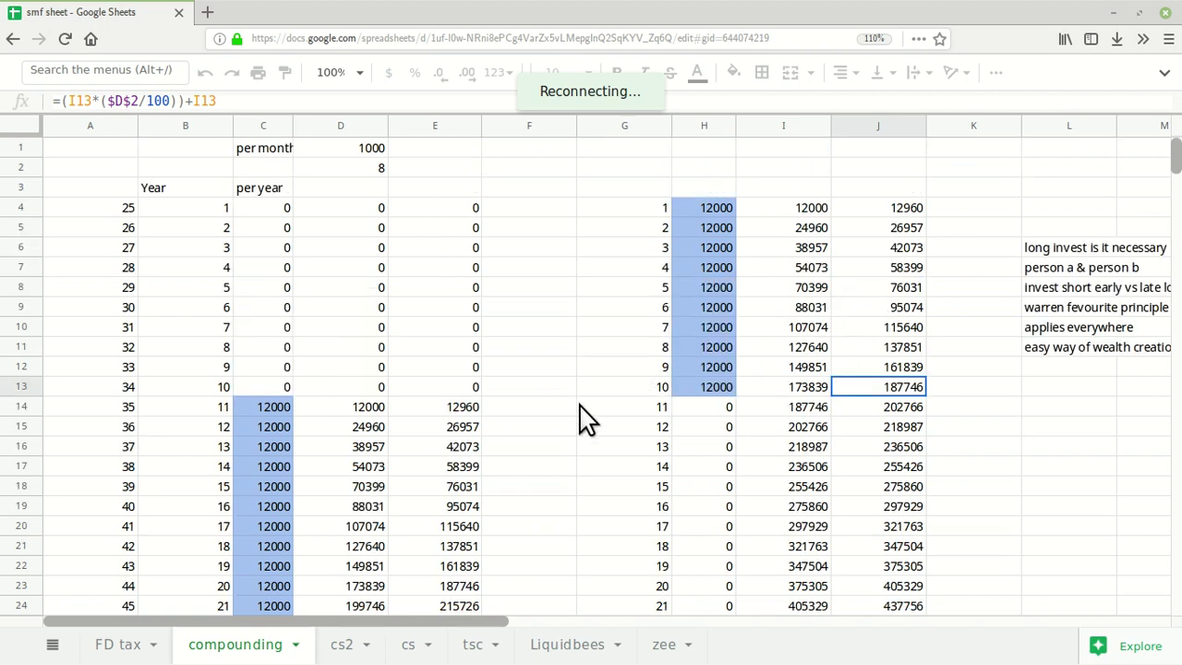
left_click(591, 407)
left_click(580, 427)
left_click(545, 408)
left_click(537, 429)
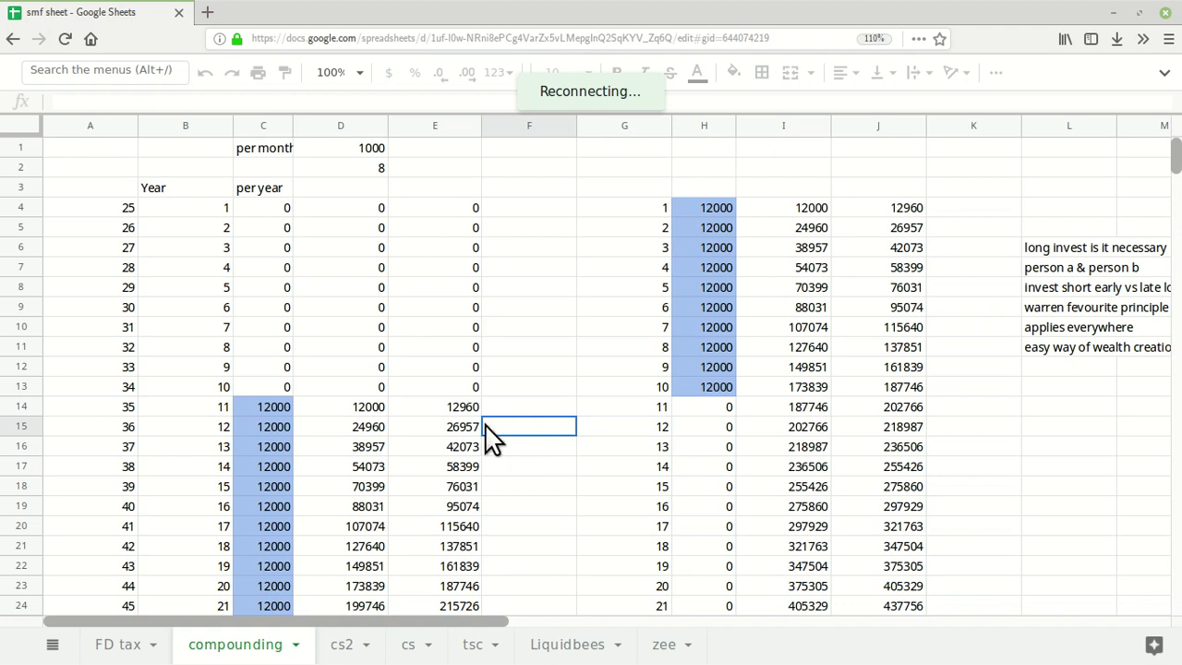
Step: Inspect the first plan's starting balance in D14 for the investor who begins at age 35
scroll(554, 417, "down", 2)
left_click(372, 293)
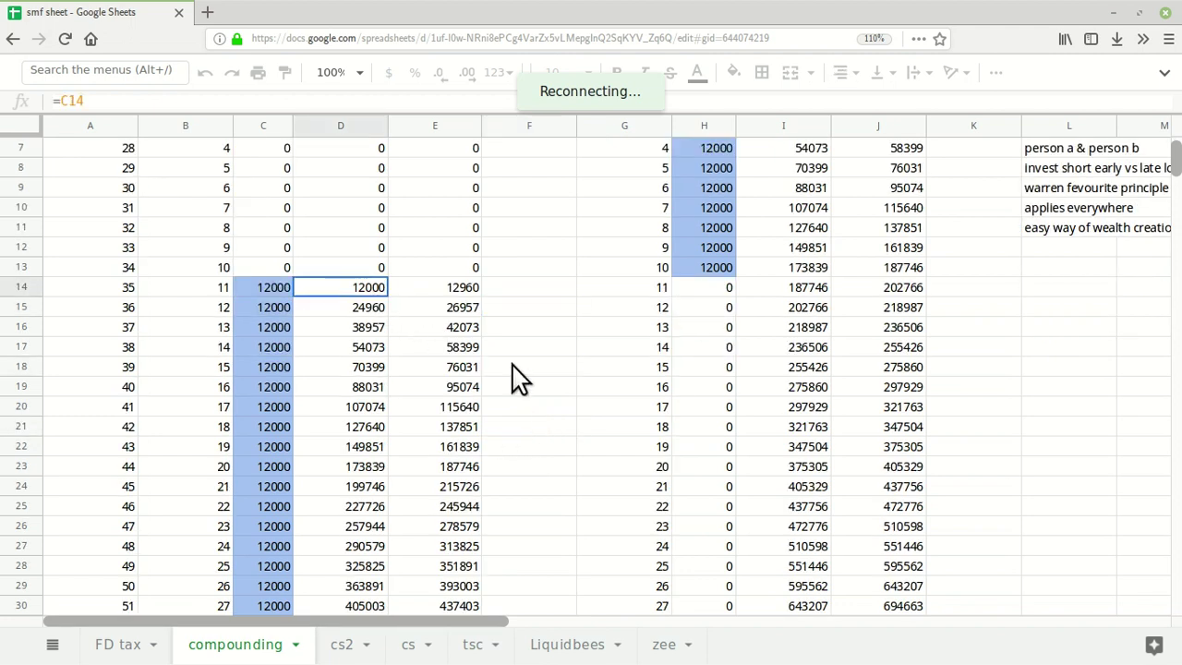
scroll(526, 392, "up", 2)
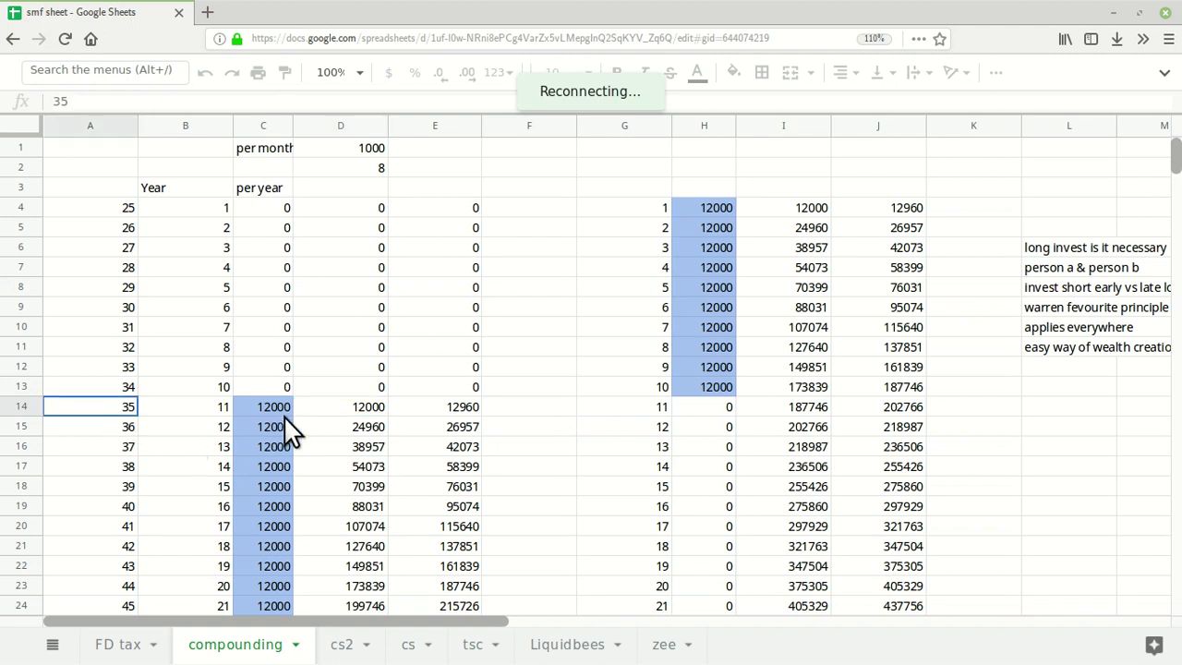
left_click(338, 411)
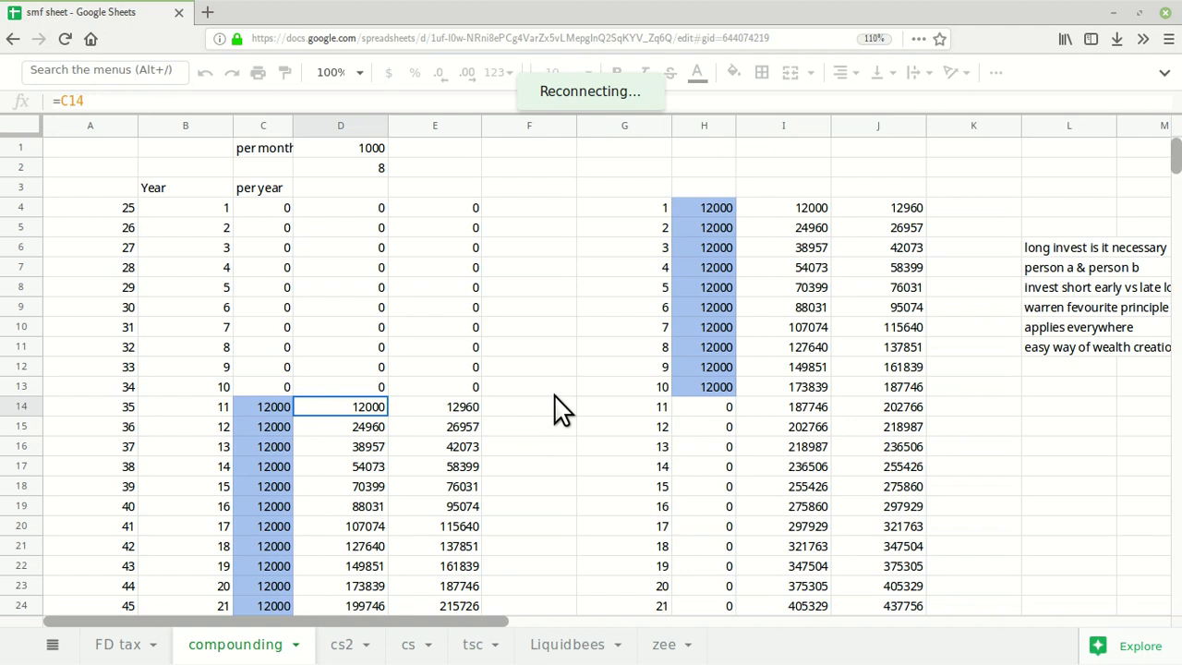
left_click(361, 428)
left_click(356, 408)
Step: Trace the second plan's contributions from H4 to the point where they stop between years 10 and 11 in G13 and G14
left_click_drag(680, 207, 680, 207)
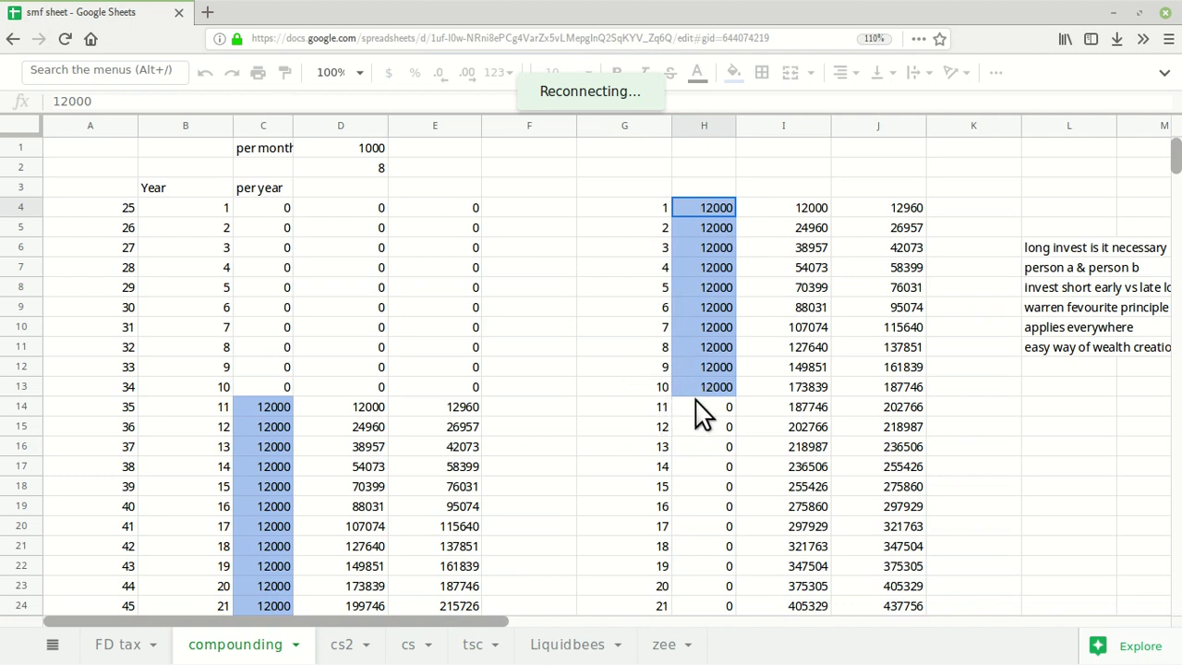
left_click(601, 387)
left_click(609, 411)
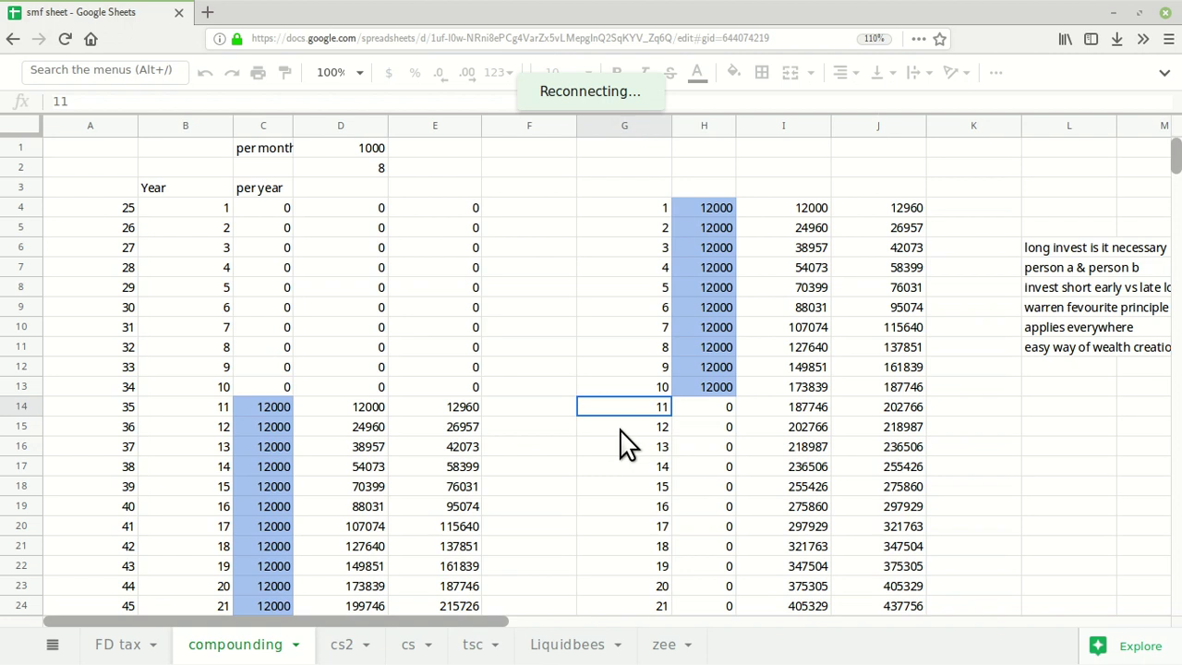
Step: Examine how the second plan's year 10 balance in I13 and year-end value in J13 carry into I14
left_click(821, 388)
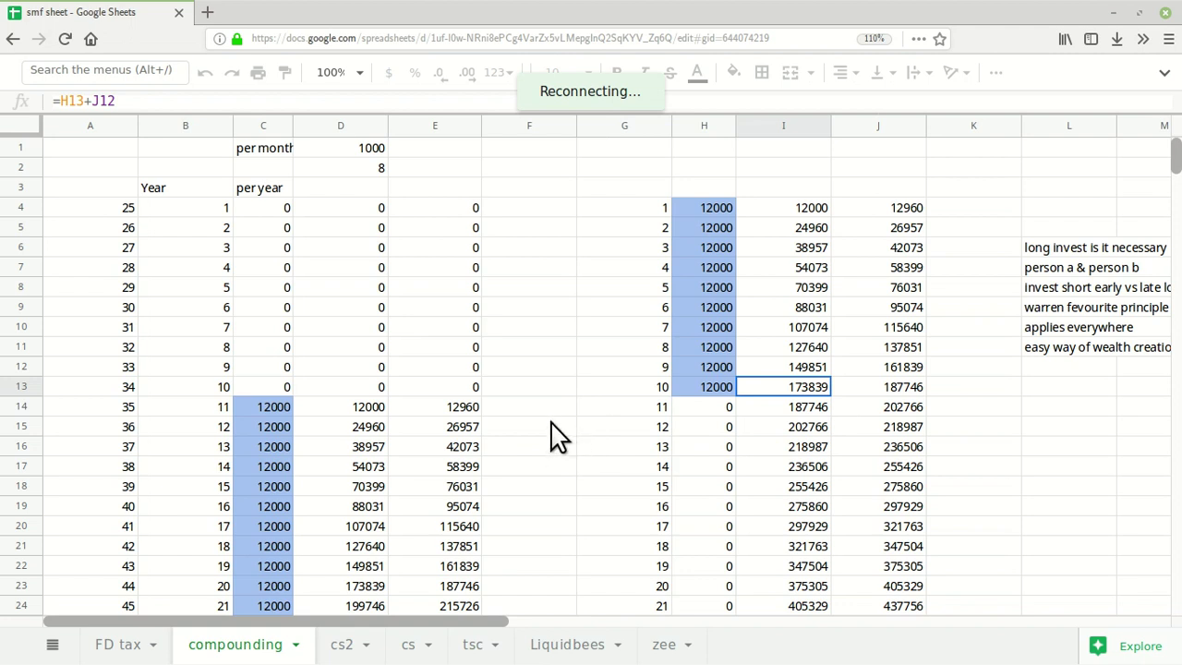
left_click(784, 409)
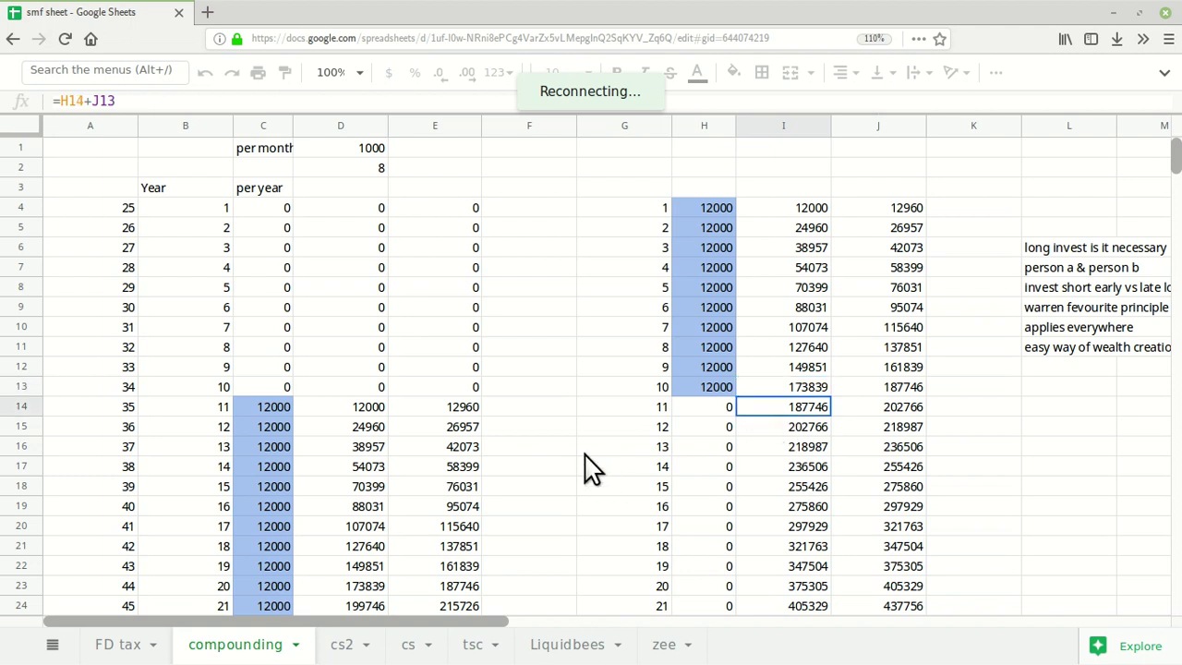
scroll(564, 493, "down", 3)
scroll(568, 494, "up", 3)
left_click(869, 387)
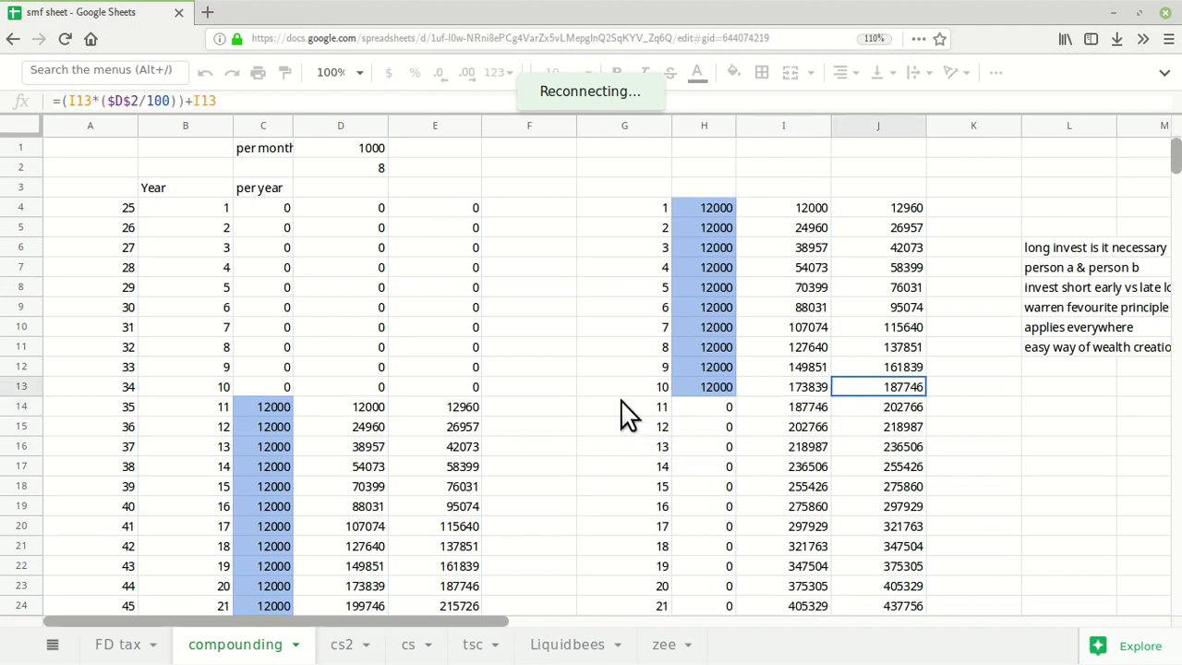
Step: Highlight the second plan's ten contributing years in G4:G13 and review both plans' final values in row 39
scroll(594, 469, "down", 5)
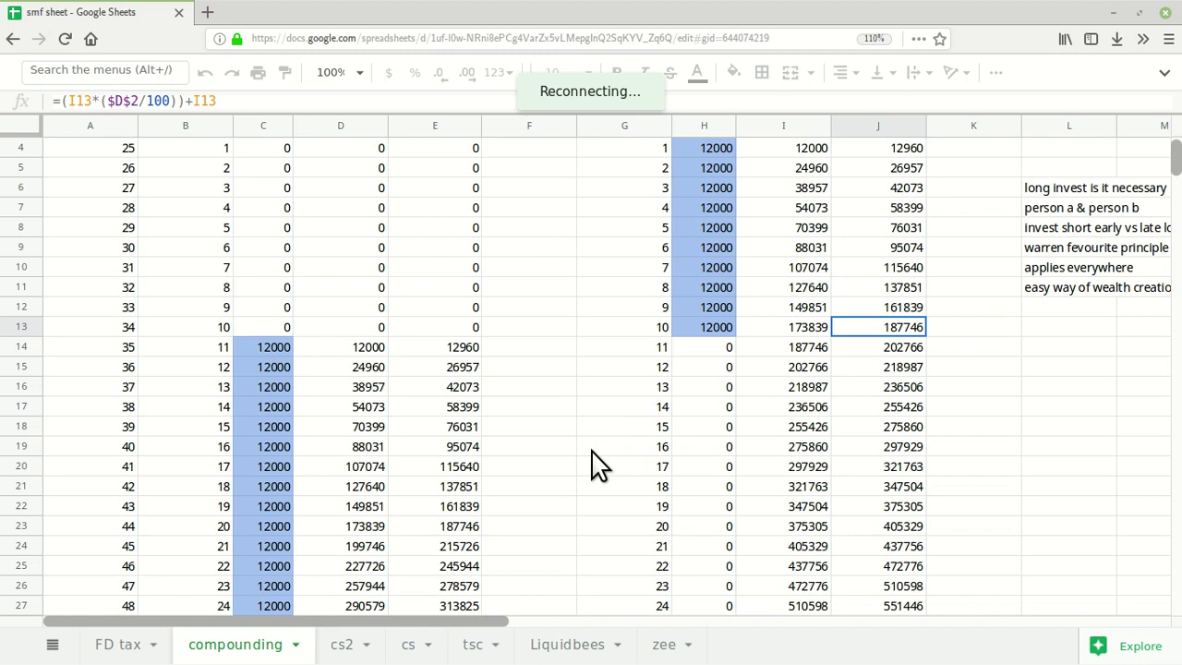
scroll(757, 498, "up", 5)
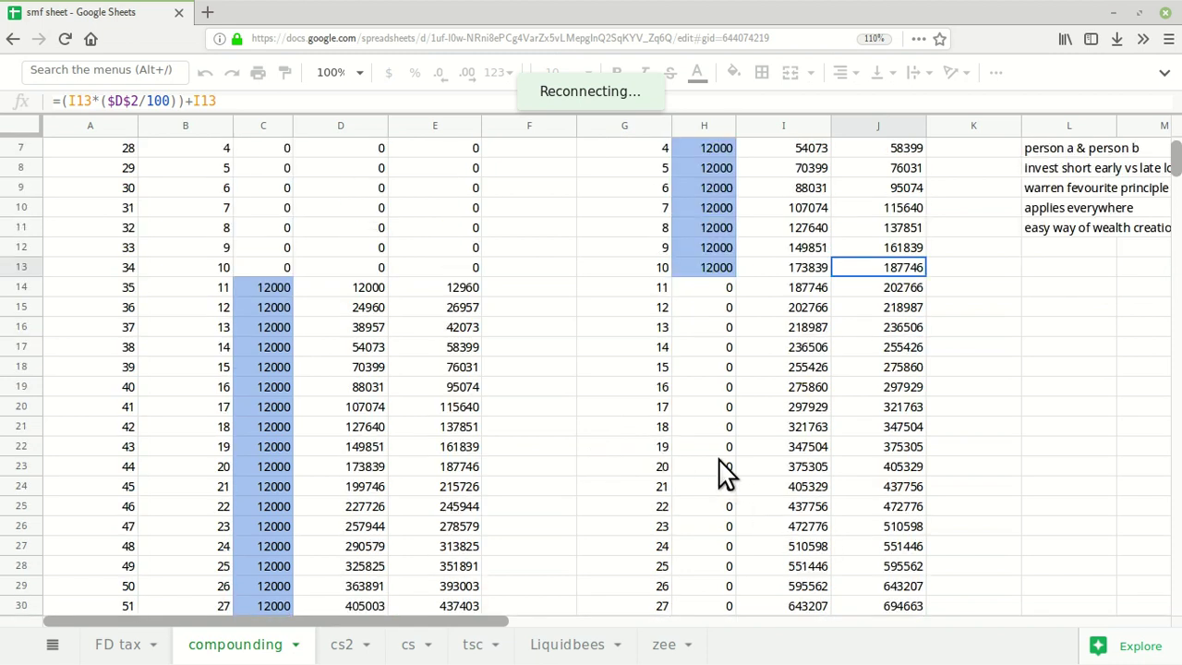
left_click_drag(651, 214, 646, 393)
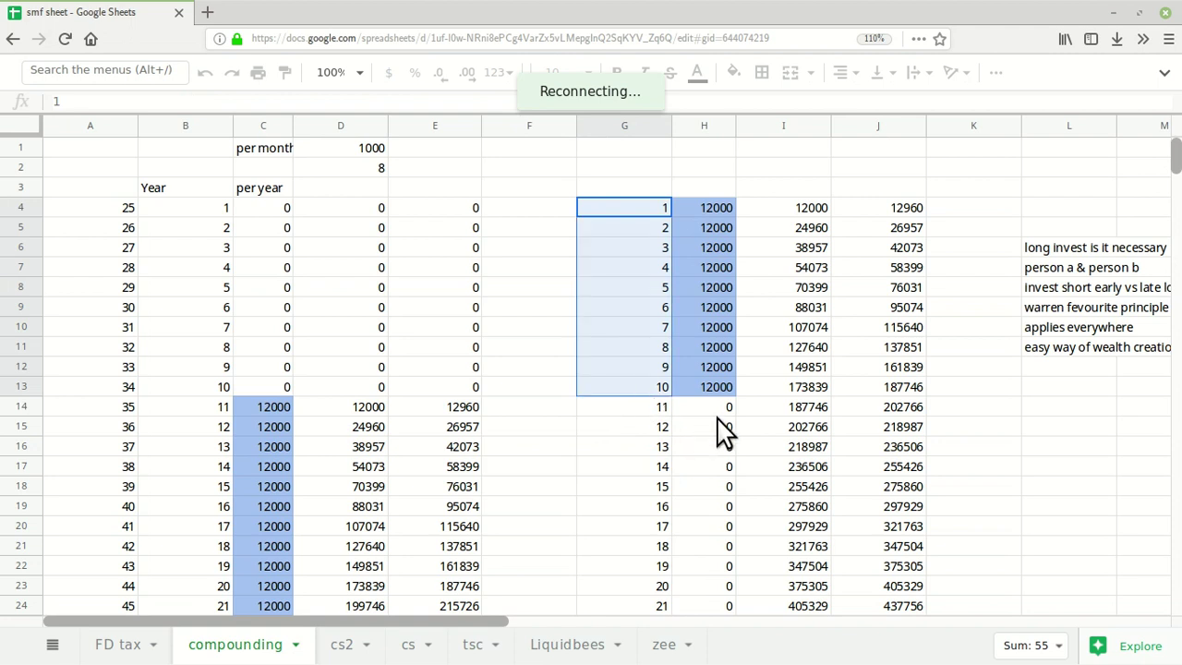
scroll(724, 436, "down", 11)
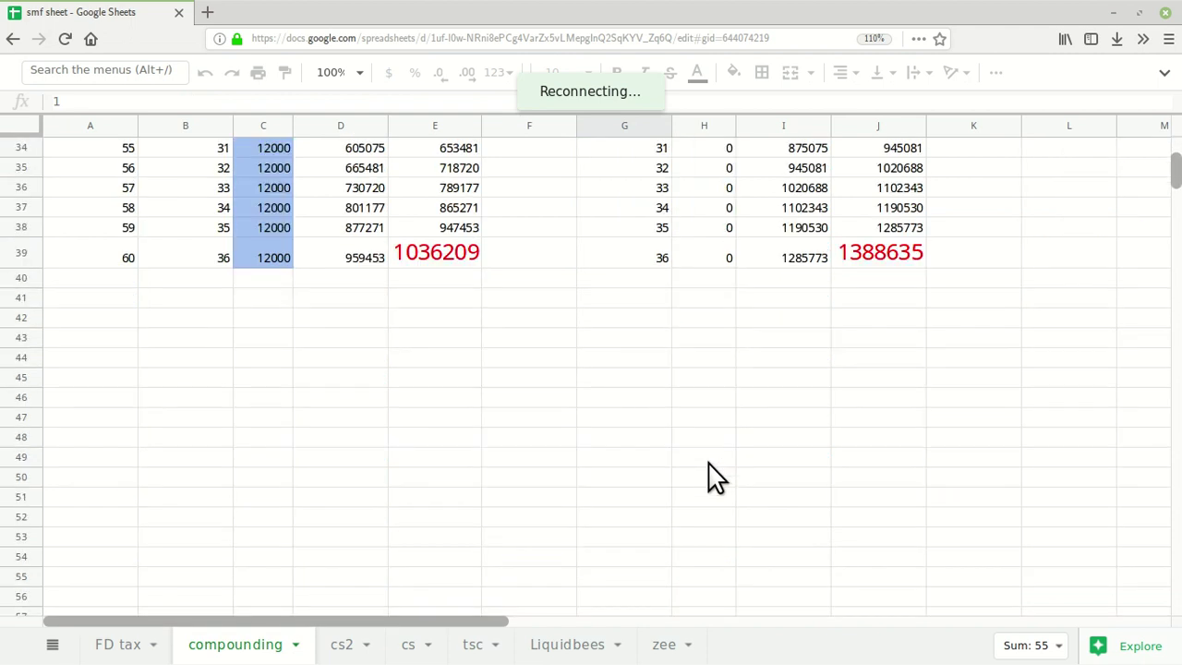
Step: Follow the second plan's growth from its year 10 balance in I13 to J39 and compare it with the first plan's final value in E39
scroll(712, 476, "up", 6)
scroll(716, 475, "up", 5)
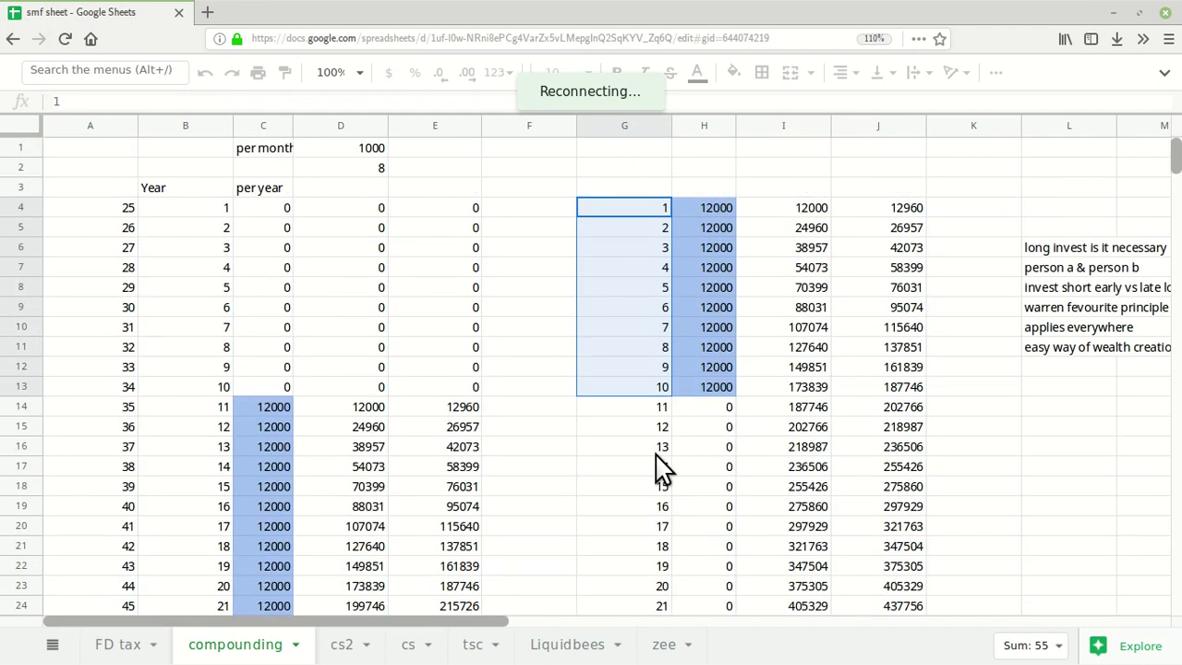
left_click(547, 427)
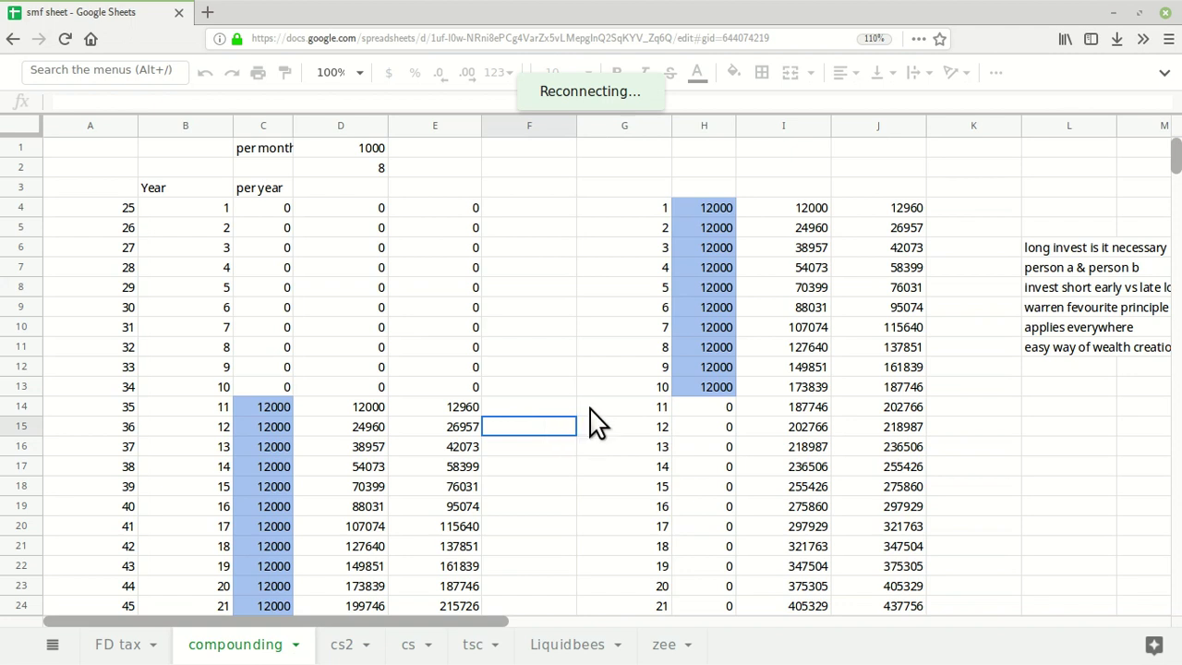
left_click(794, 397)
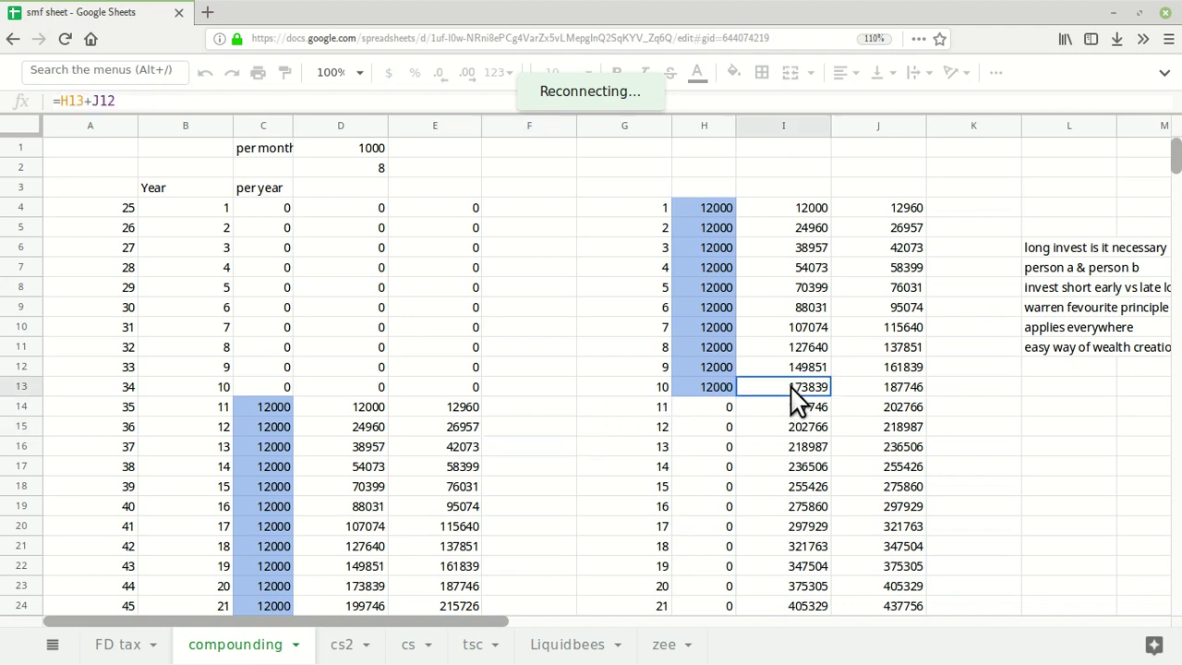
scroll(799, 508, "down", 1)
scroll(787, 540, "down", 2)
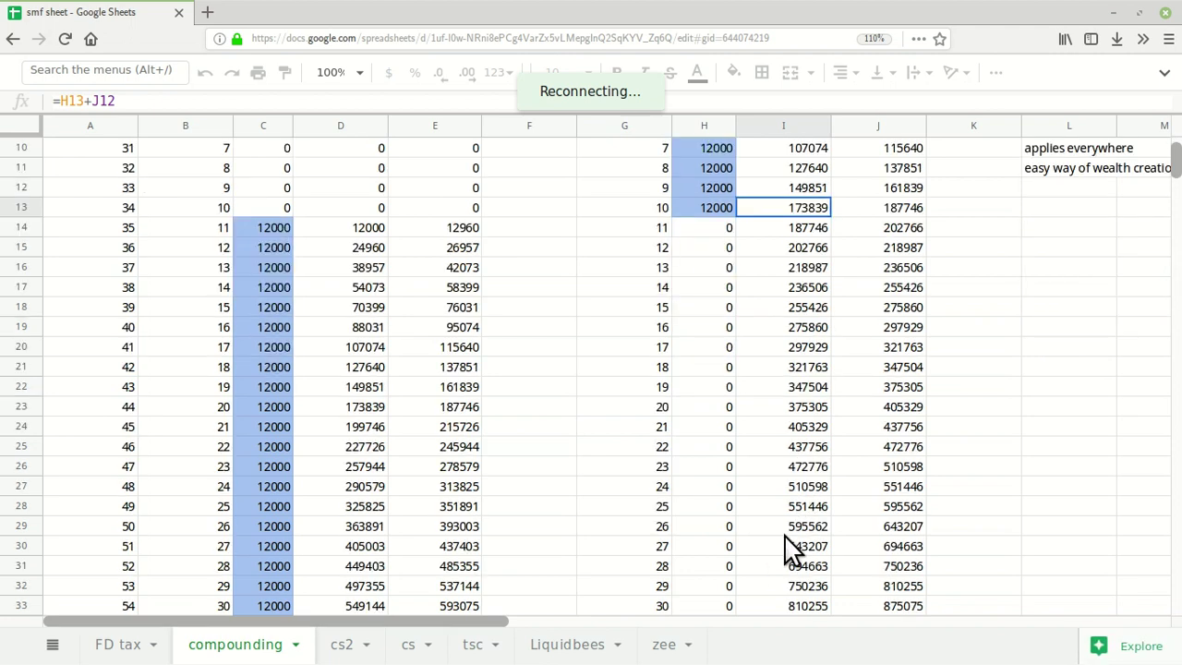
scroll(813, 544, "down", 3)
left_click(863, 556)
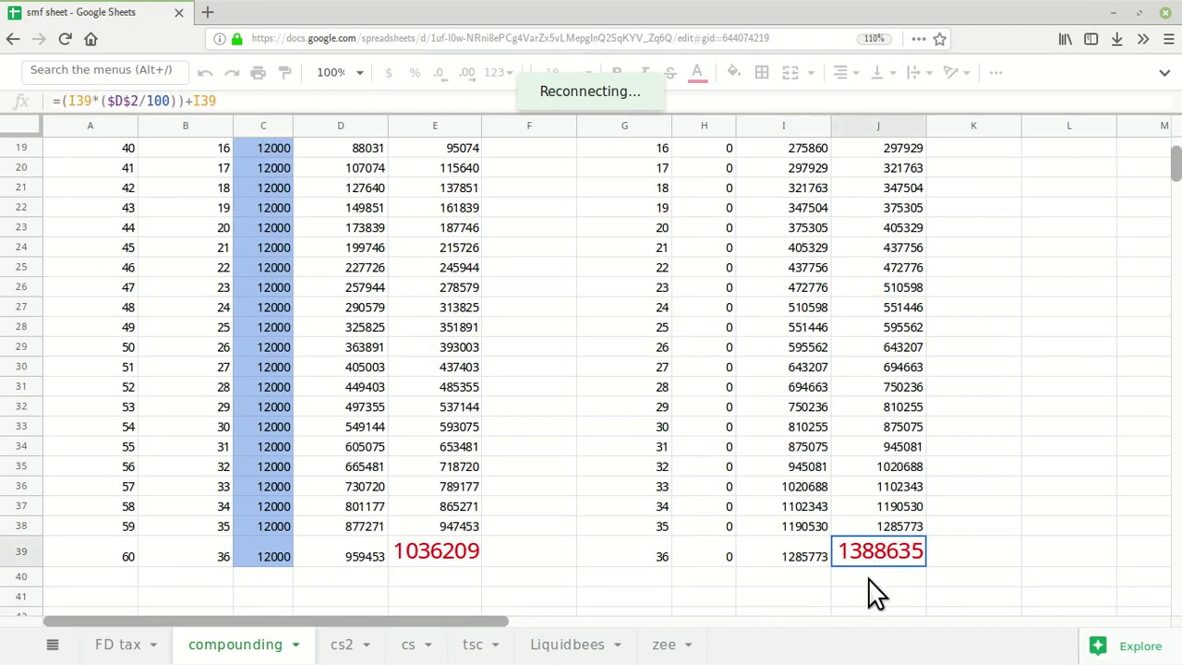
left_click(454, 557)
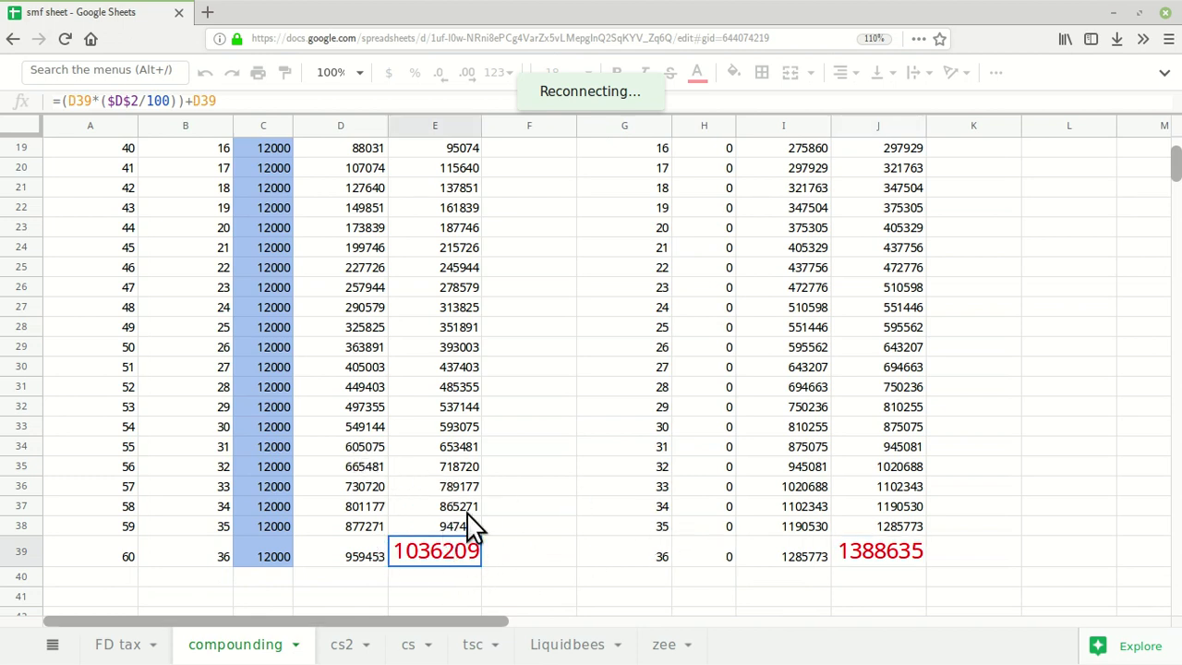
Step: Examine the second plan's last contribution in H13 and its first year without one in H14, following the column down to row 39
scroll(561, 502, "up", 3)
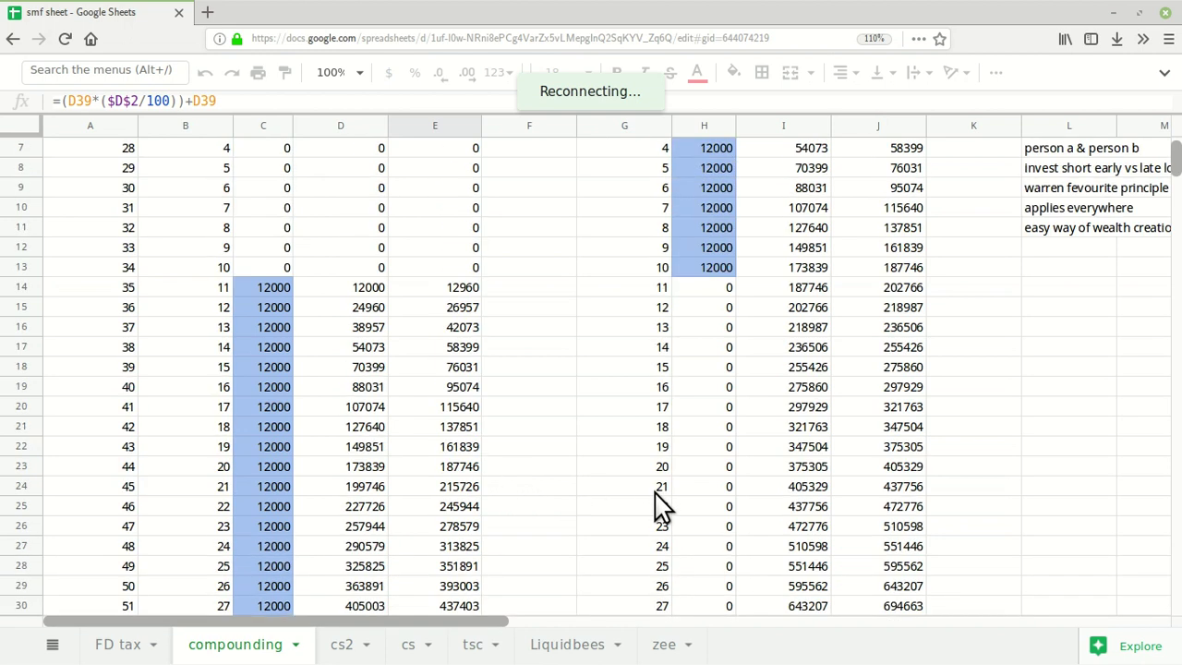
scroll(718, 409, "up", 2)
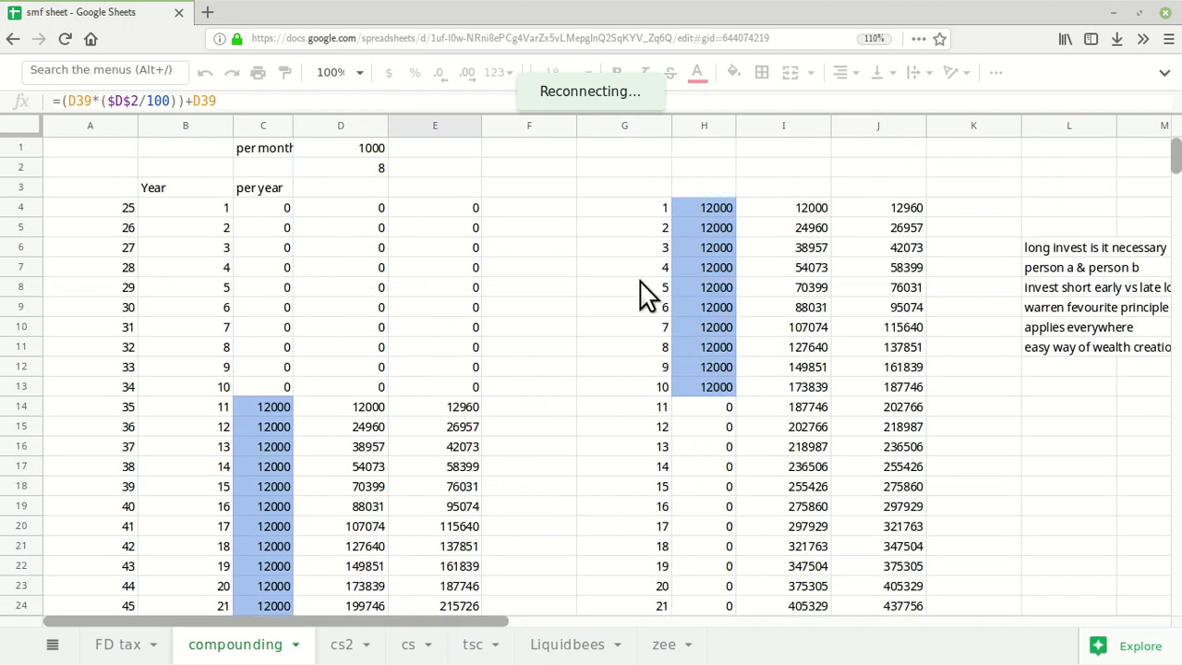
left_click(703, 389)
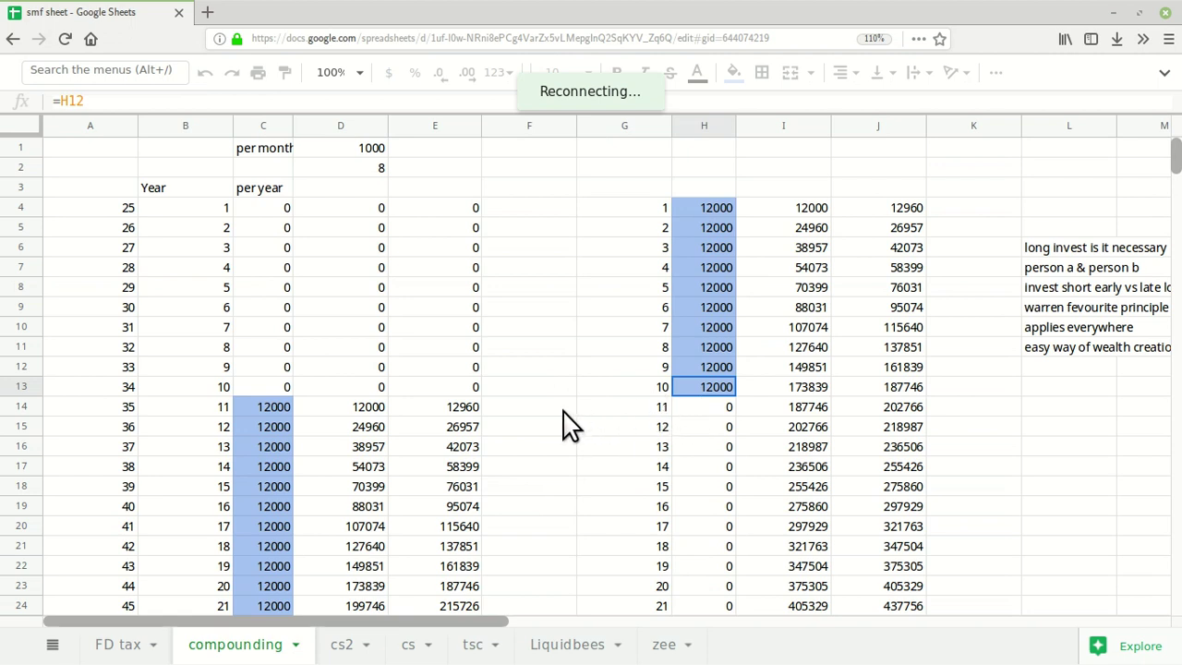
left_click(705, 408)
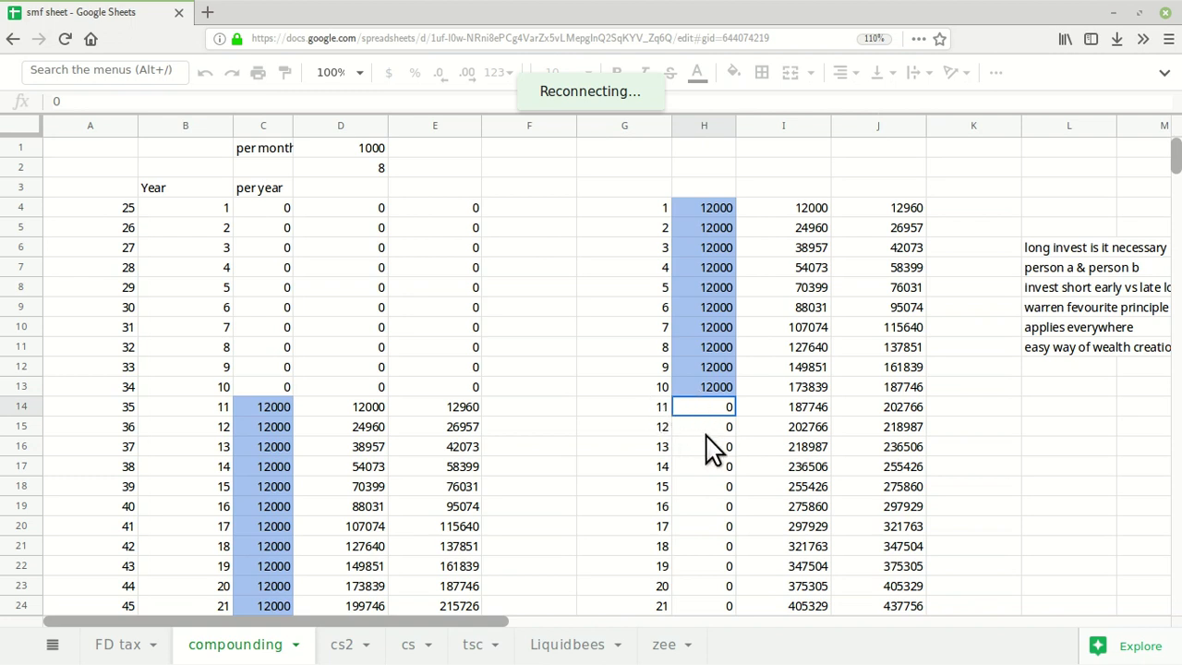
scroll(707, 435, "down", 2)
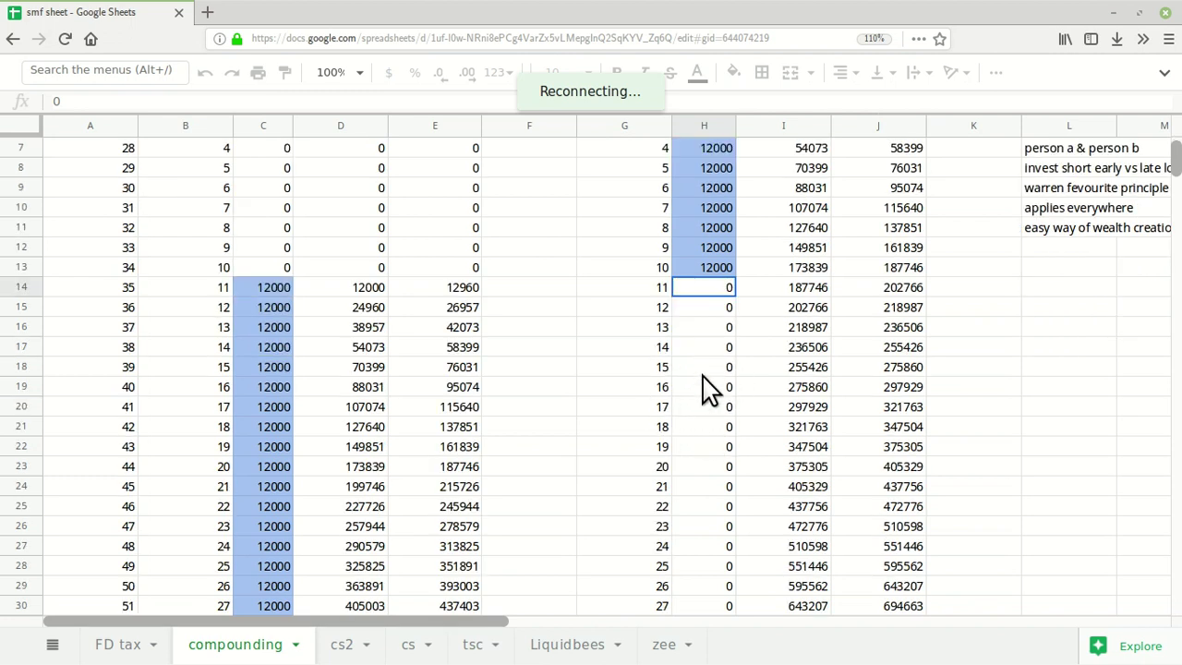
scroll(702, 286, "down", 2)
scroll(731, 474, "down", 2)
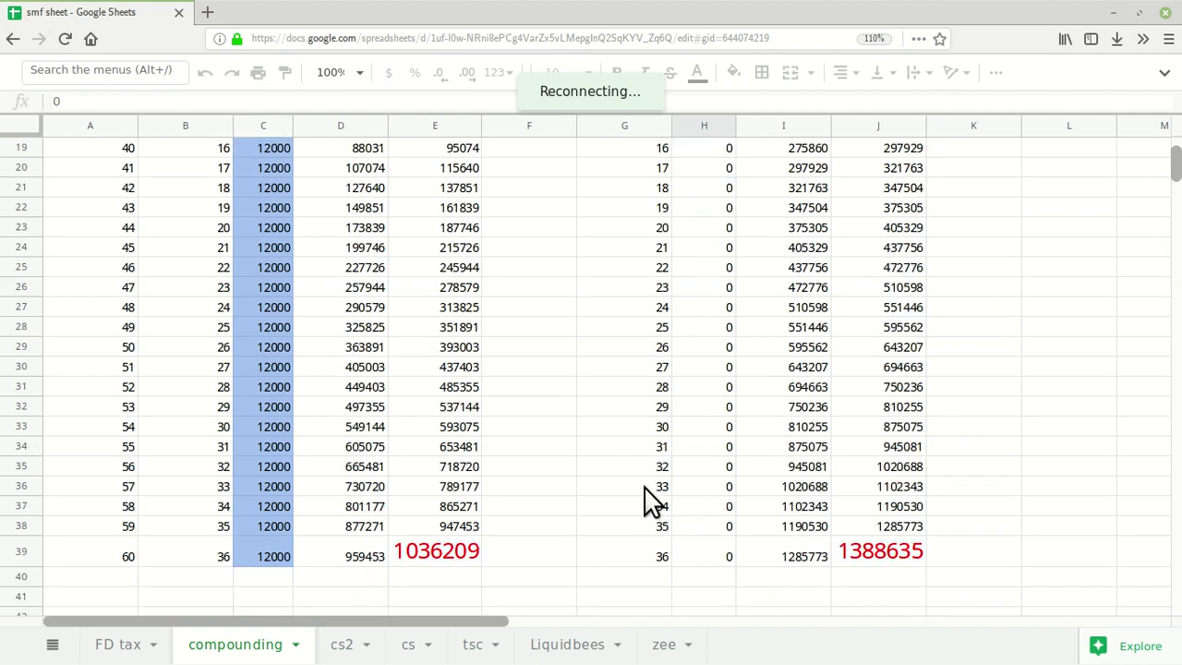
Step: Review the yearly balances of both plans and inspect the first plan's final value in E39
scroll(628, 494, "up", 5)
scroll(489, 489, "down", 5)
left_click(452, 556)
scroll(877, 563, "up", 2)
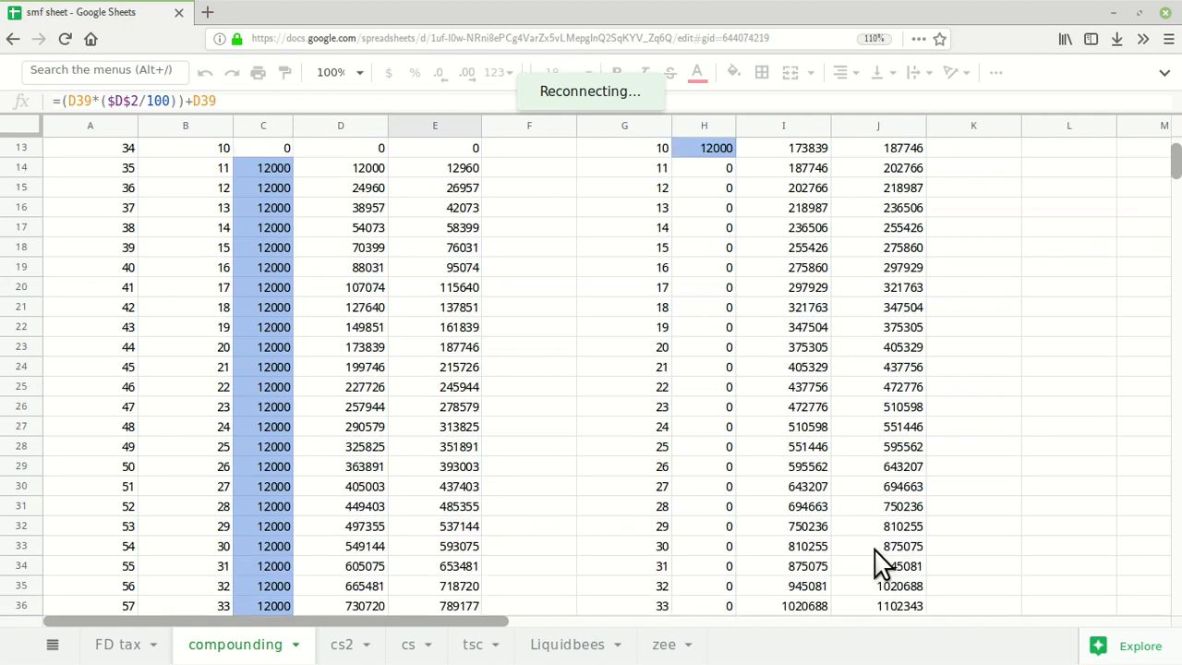
Step: Revisit the second plan's stopped contributions from H14 and check them against both plans' final values in row 39
scroll(877, 563, "up", 2)
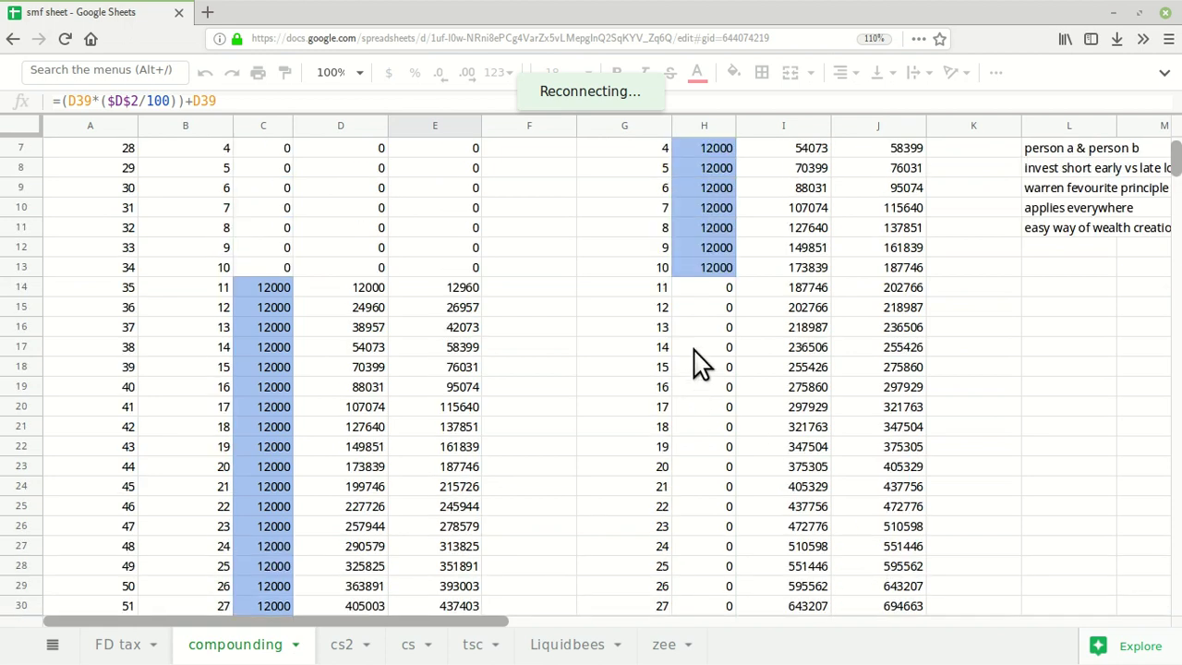
left_click(708, 290)
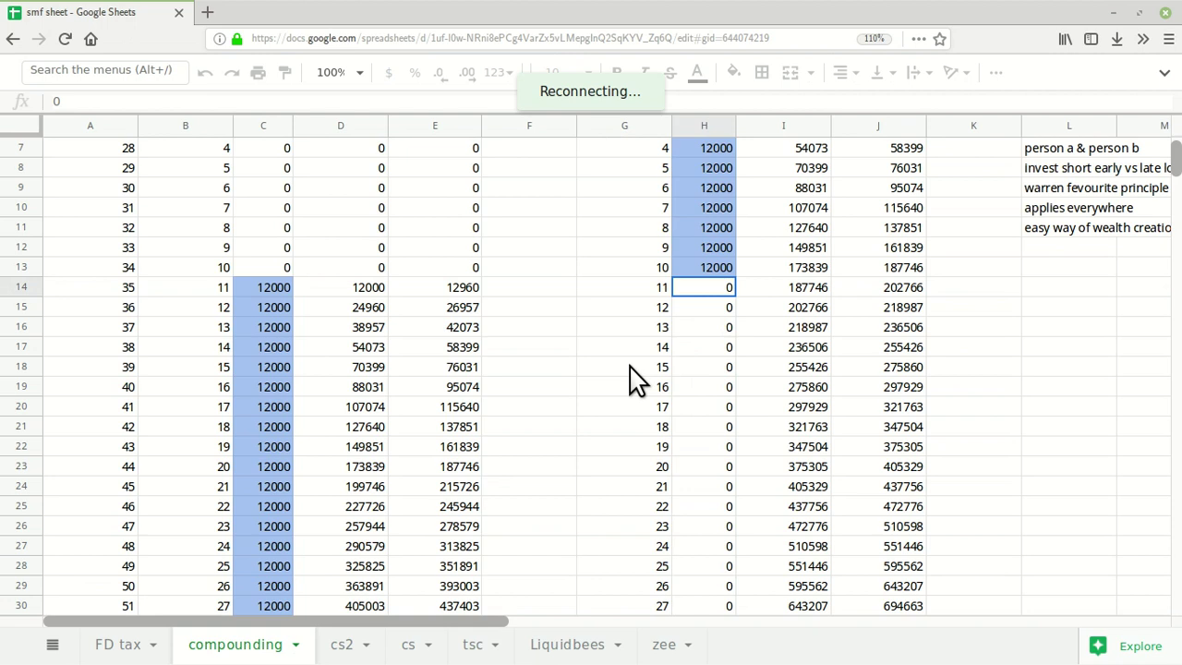
scroll(765, 489, "down", 4)
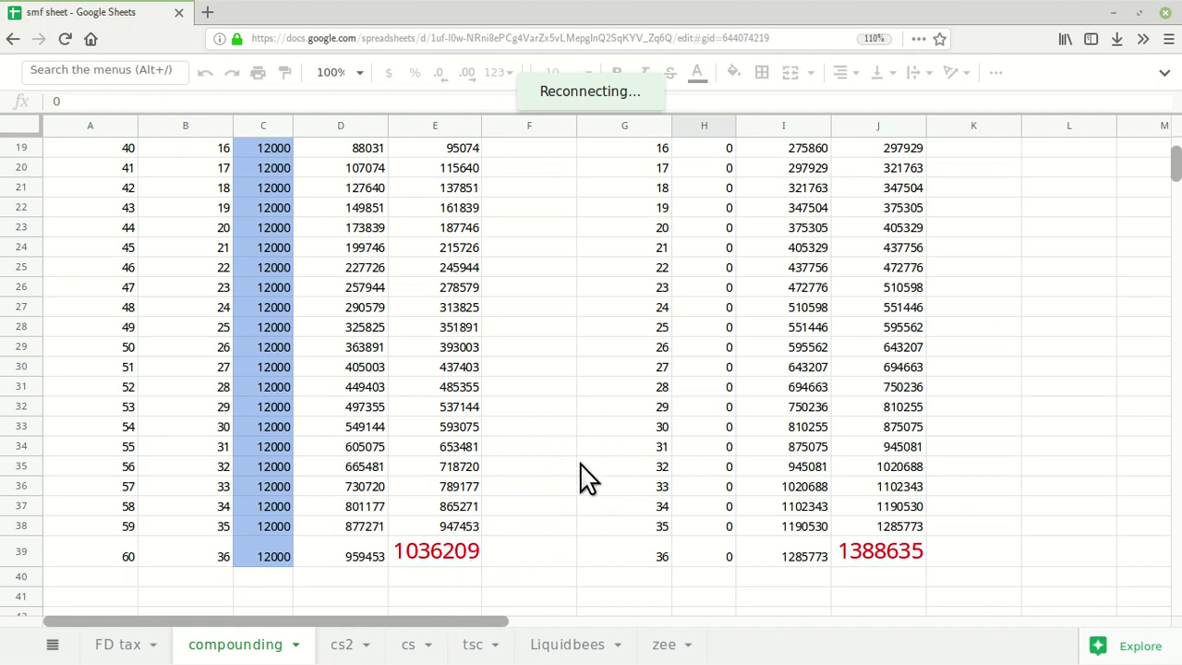
scroll(600, 485, "up", 6)
left_click(570, 425)
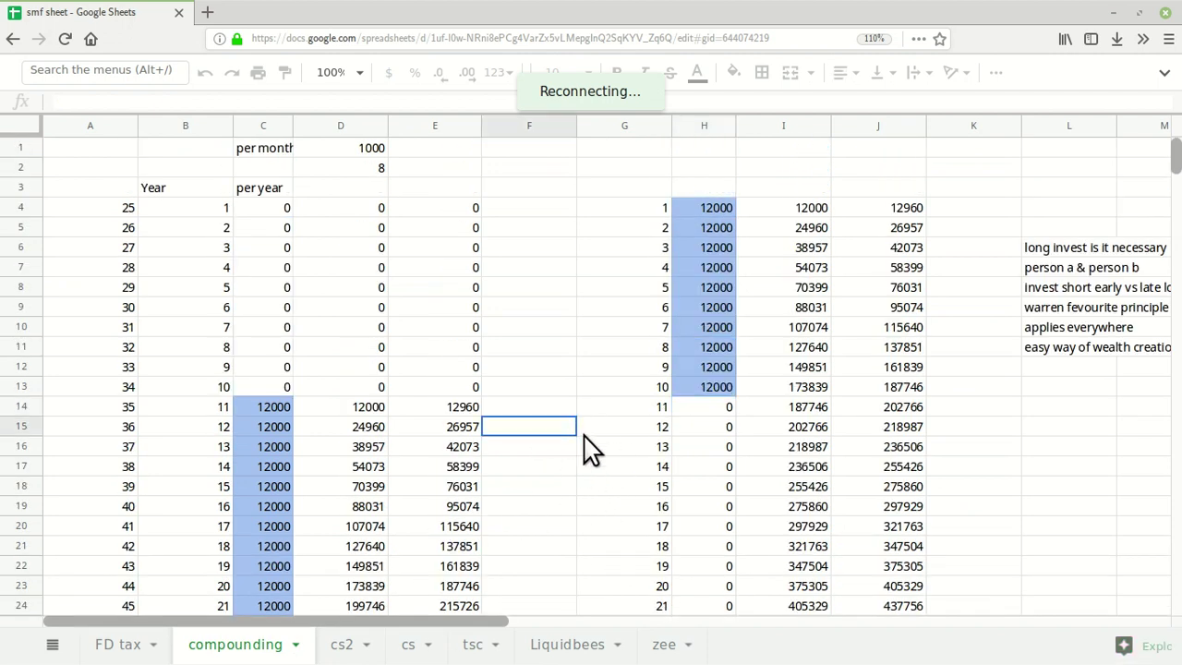
Step: Compare the yearly balances of both plans from year 12 in row 15 down to their final values
left_click(583, 433)
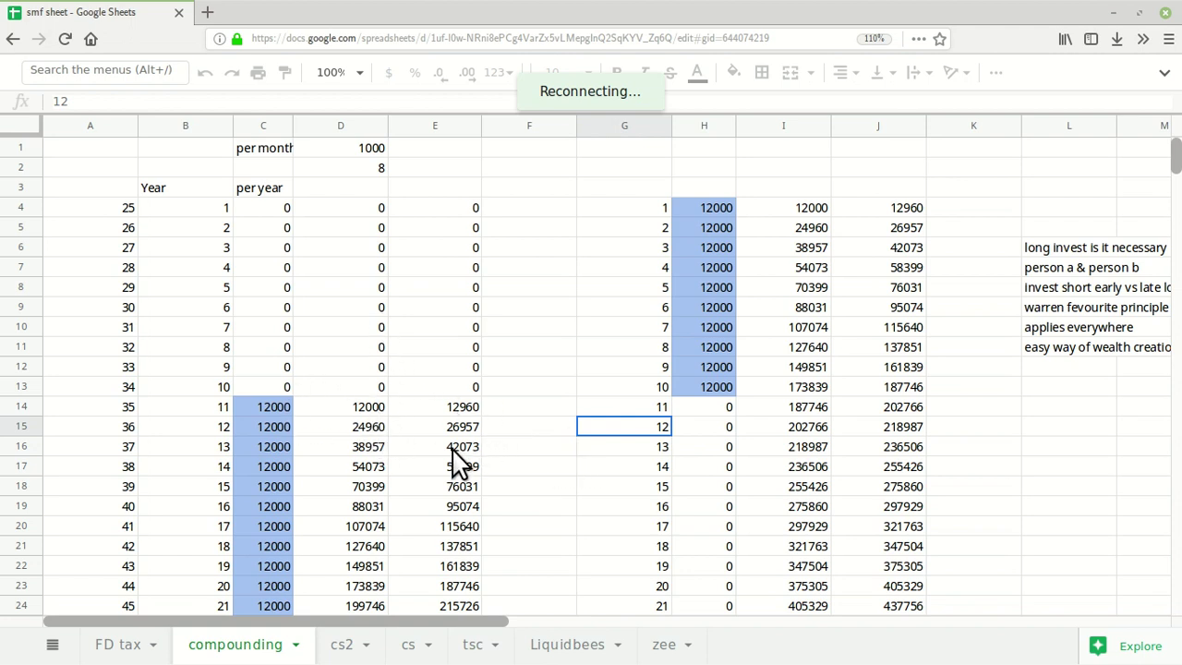
scroll(441, 476, "down", 2)
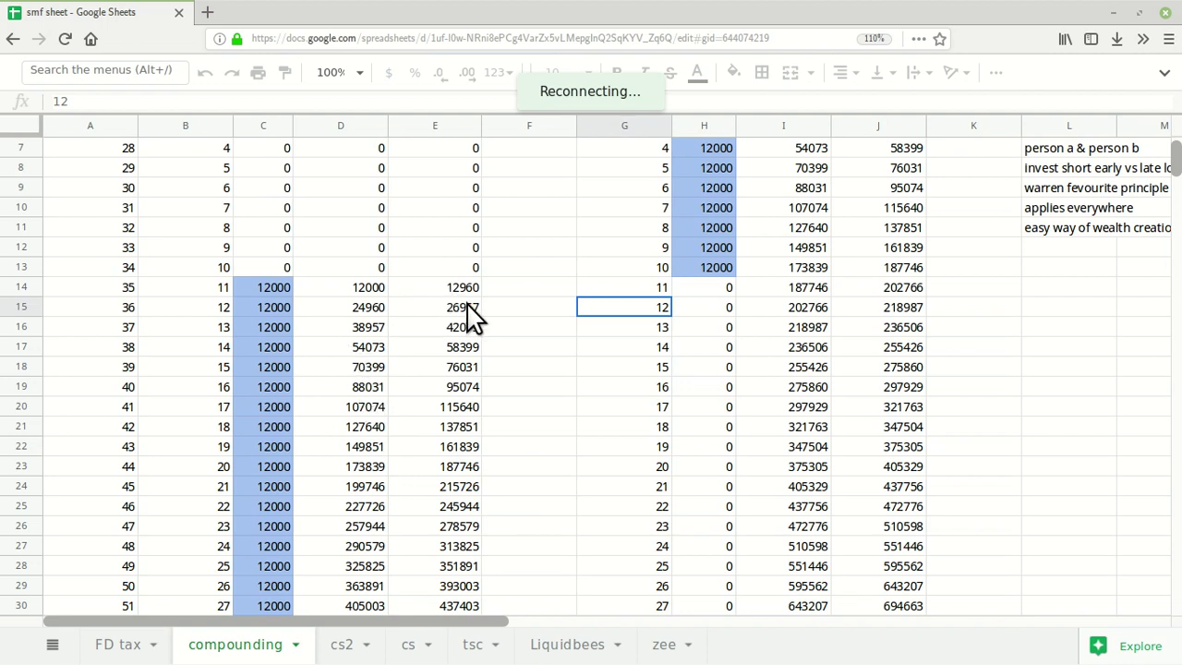
scroll(475, 338, "down", 5)
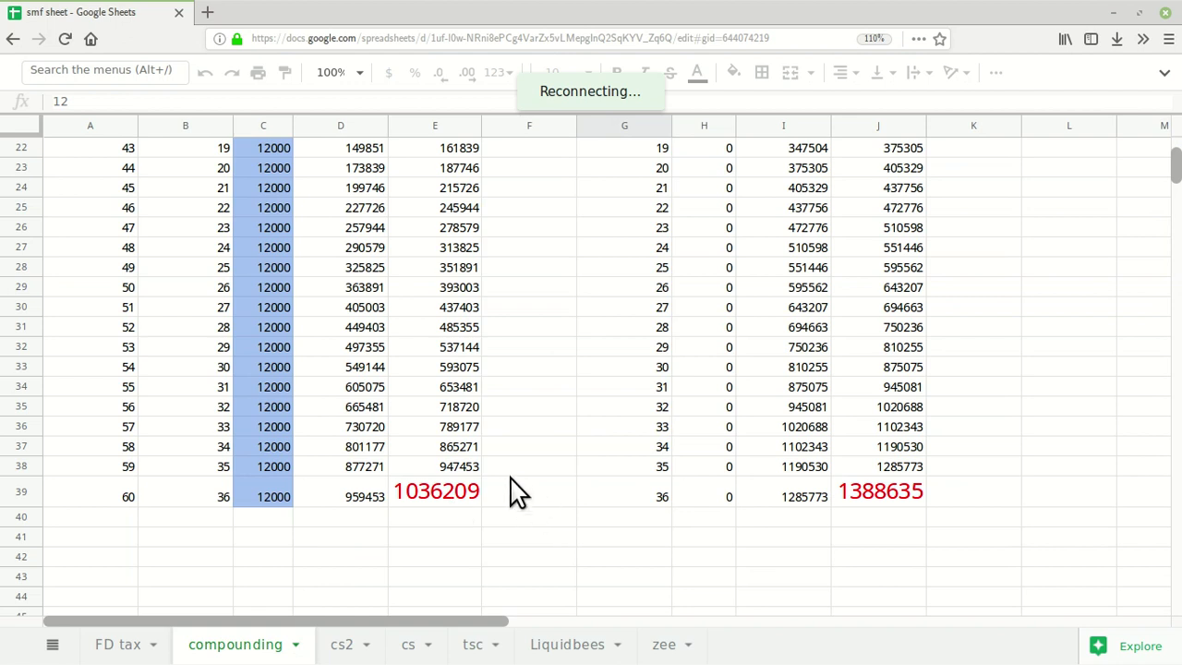
scroll(536, 490, "up", 6)
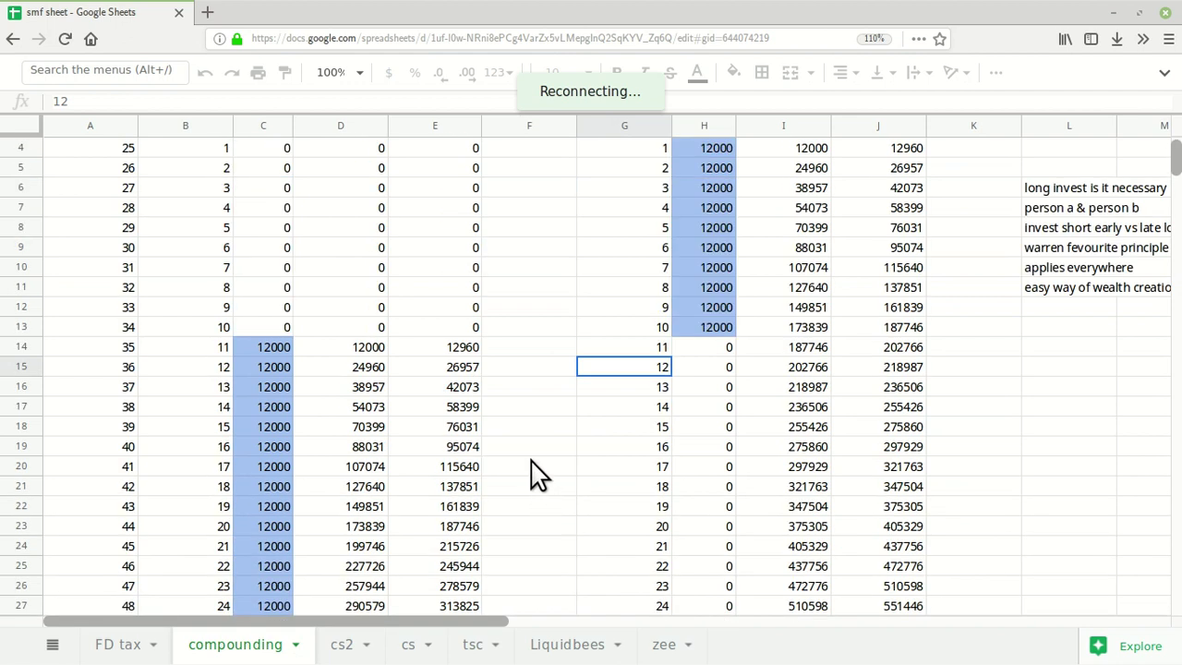
scroll(582, 472, "up", 1)
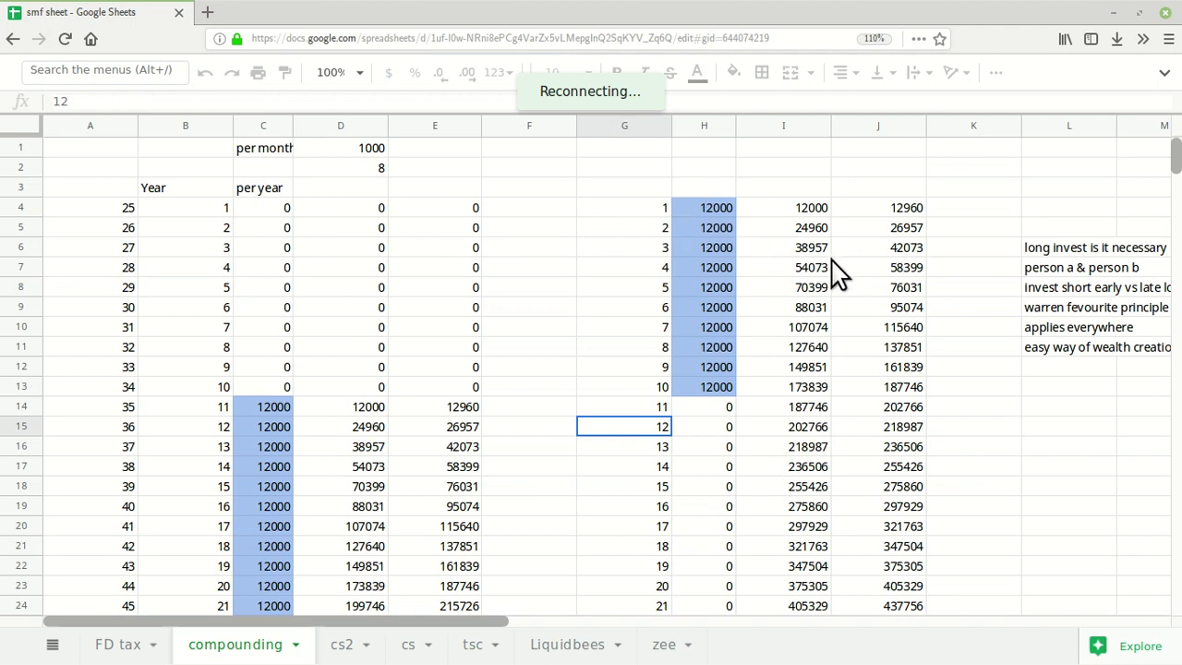
Step: Compare the second plan's final value in J39 with the first plan's final value in E39
scroll(854, 305, "down", 6)
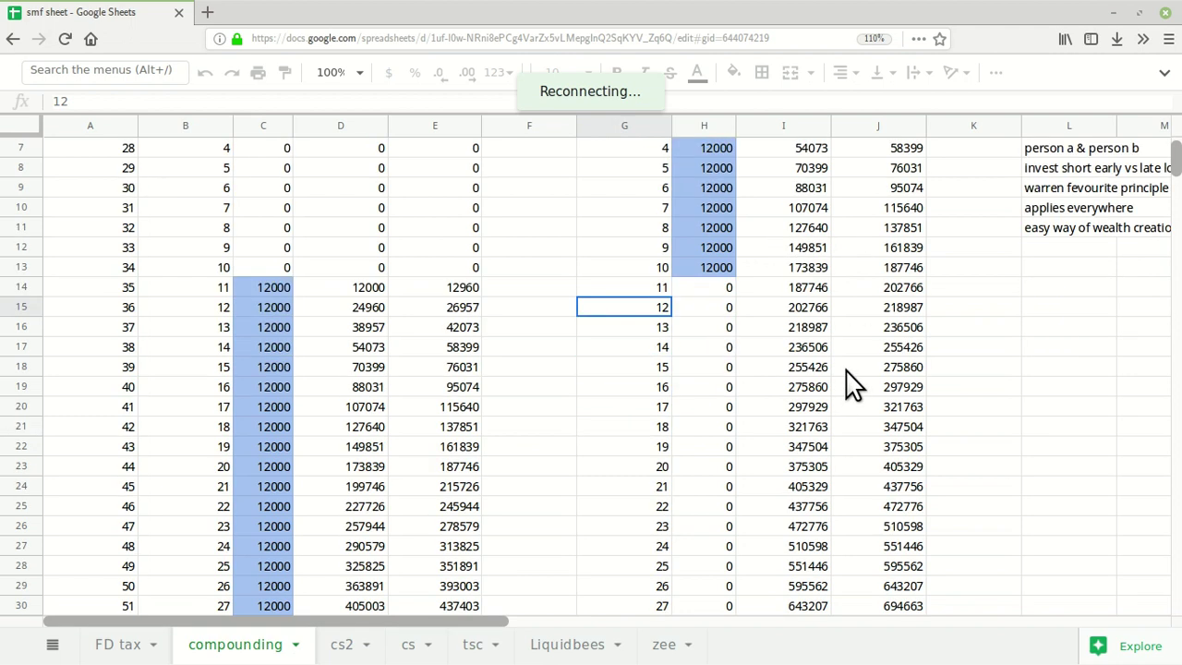
left_click(891, 563)
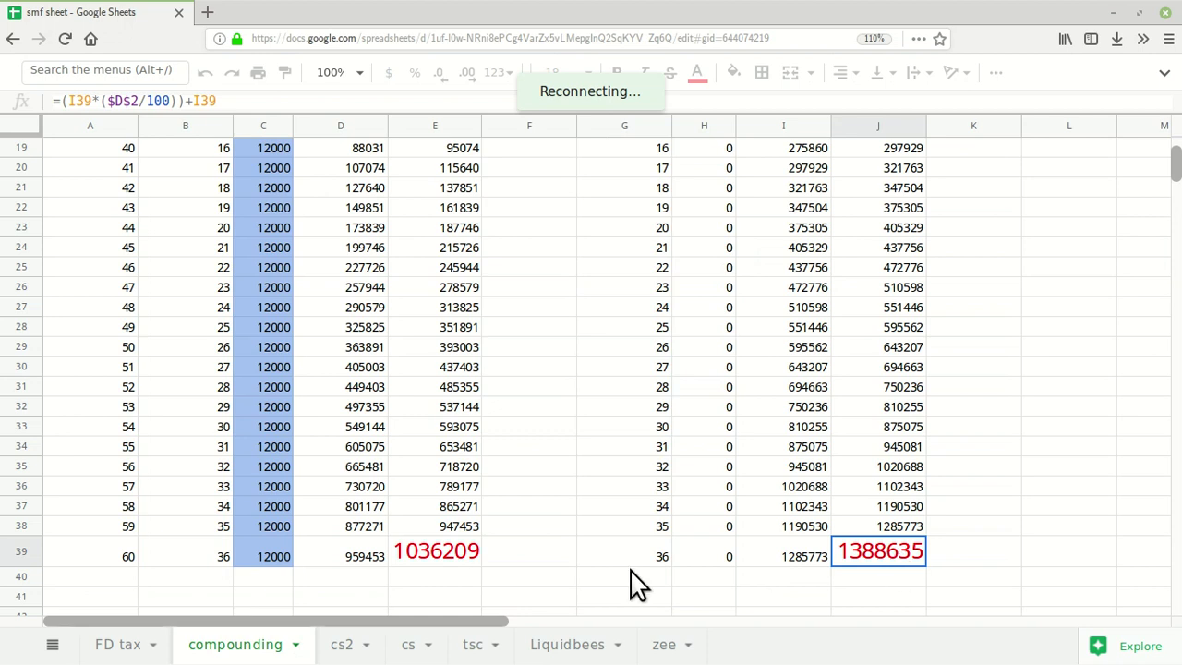
left_click(441, 571)
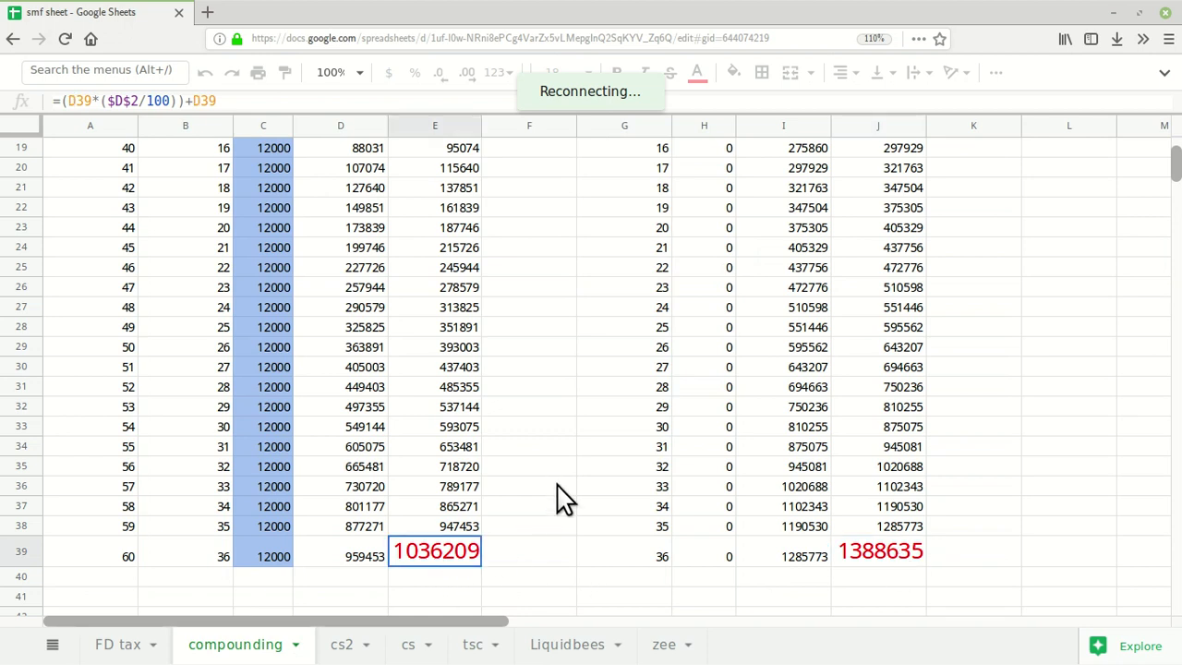
Step: Trace the second plan's years without contributions from H14 down to its final value in row 39
scroll(559, 498, "up", 6)
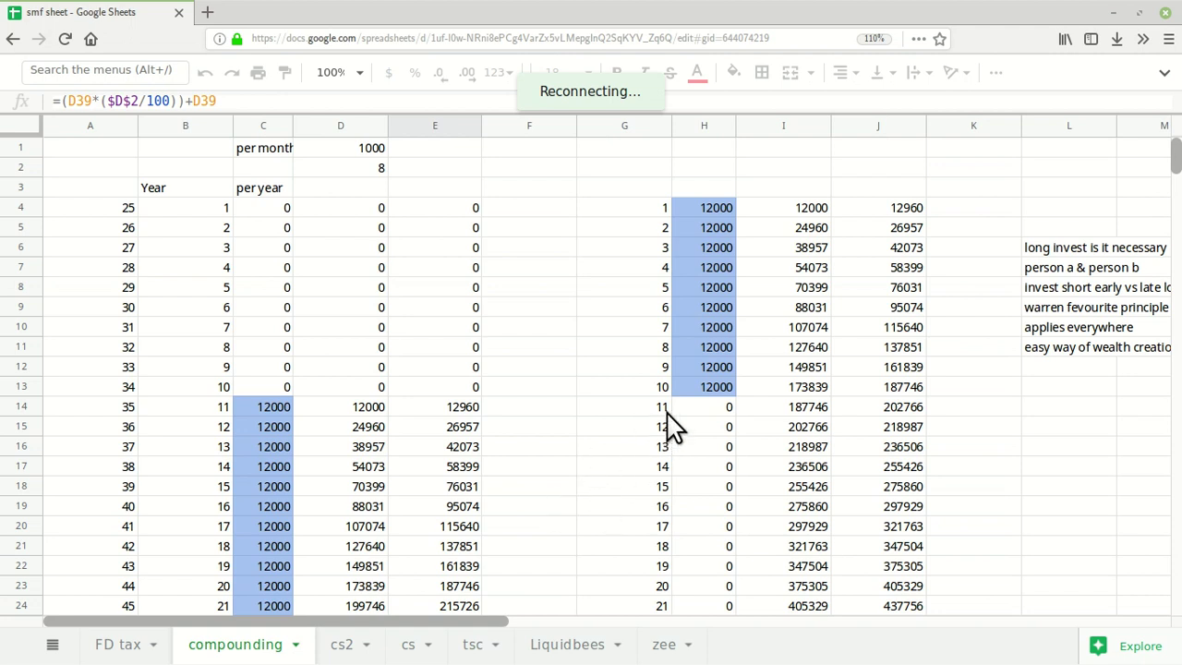
left_click(691, 408)
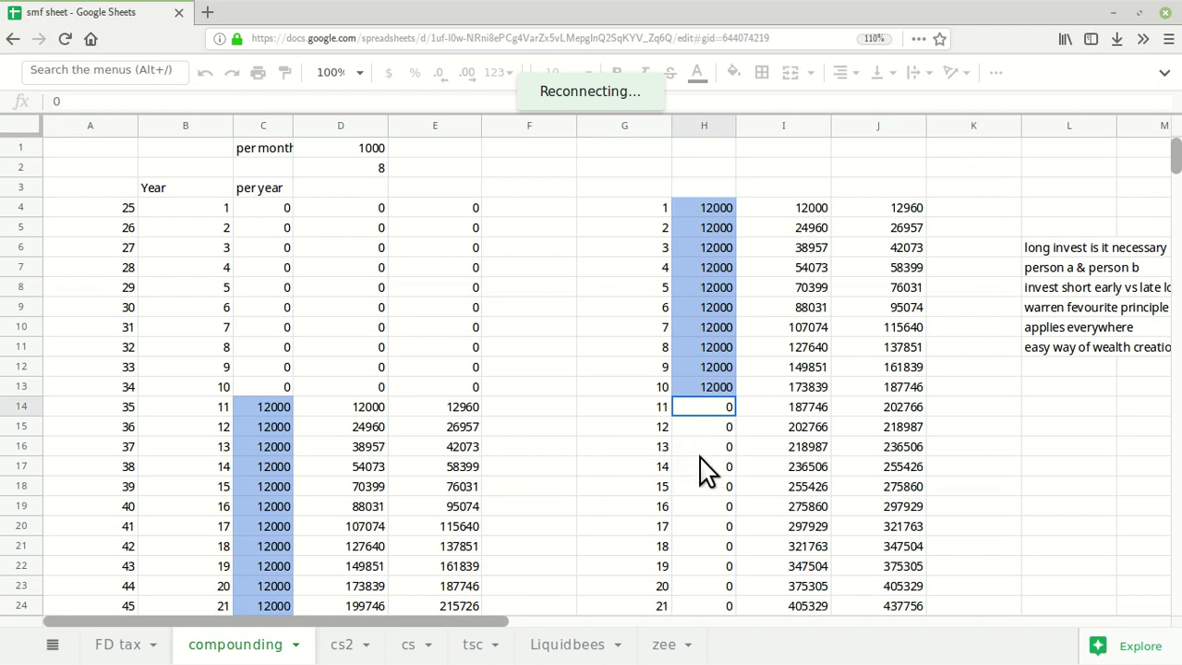
scroll(706, 473, "down", 7)
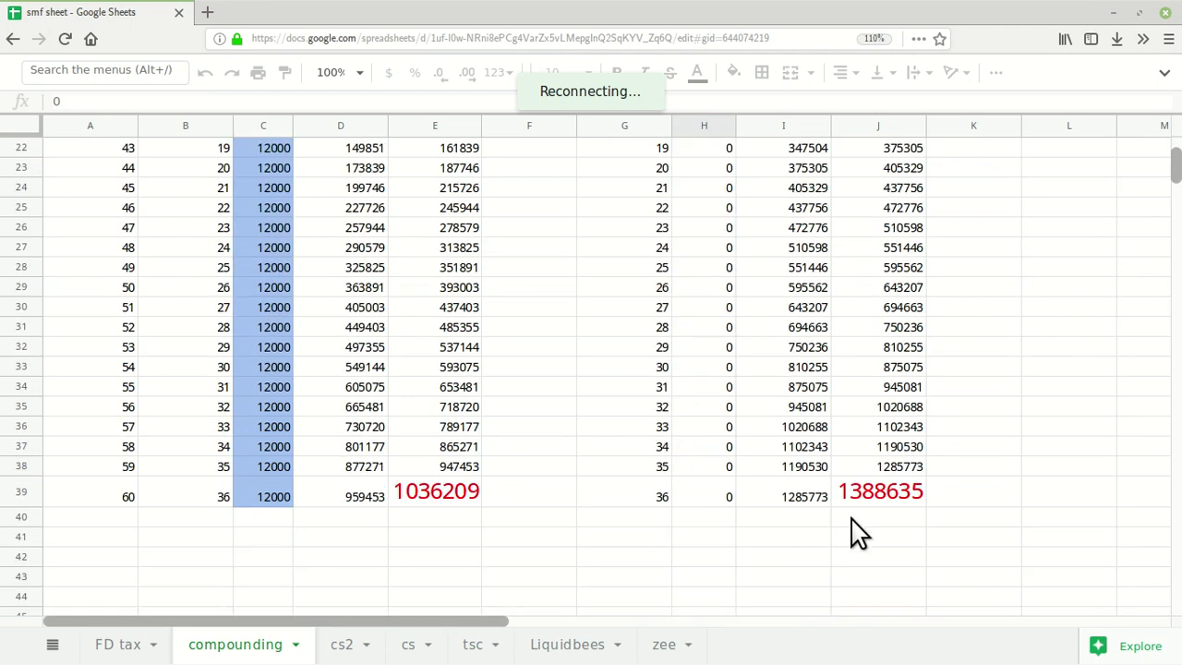
scroll(739, 489, "up", 5)
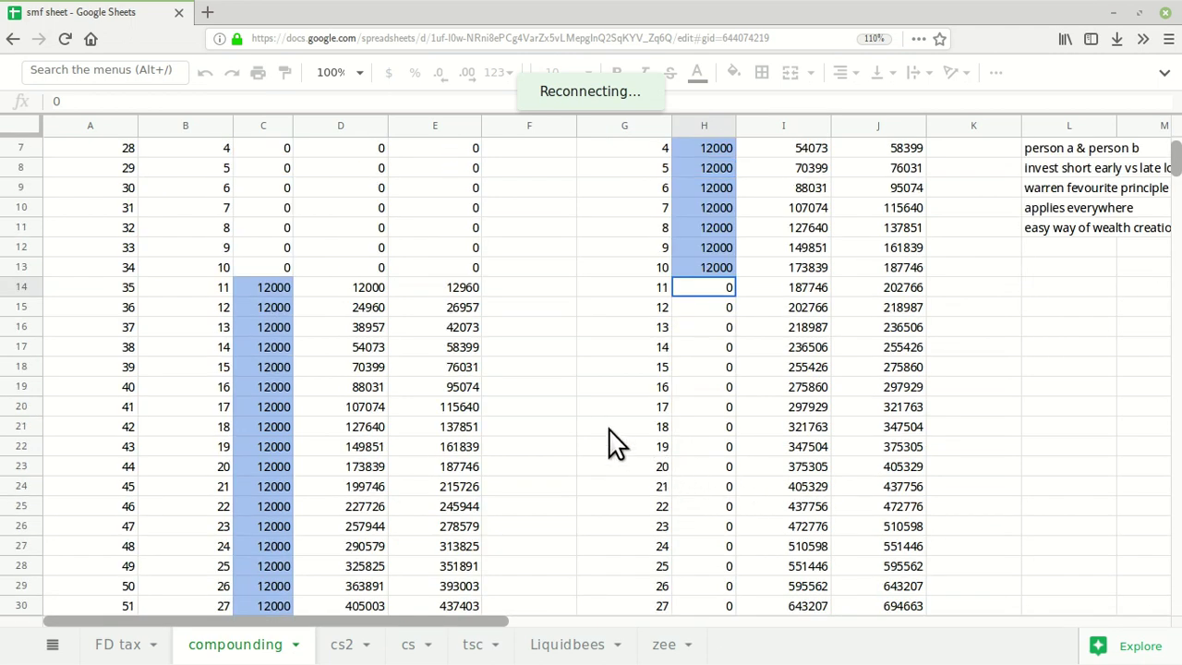
scroll(600, 433, "up", 2)
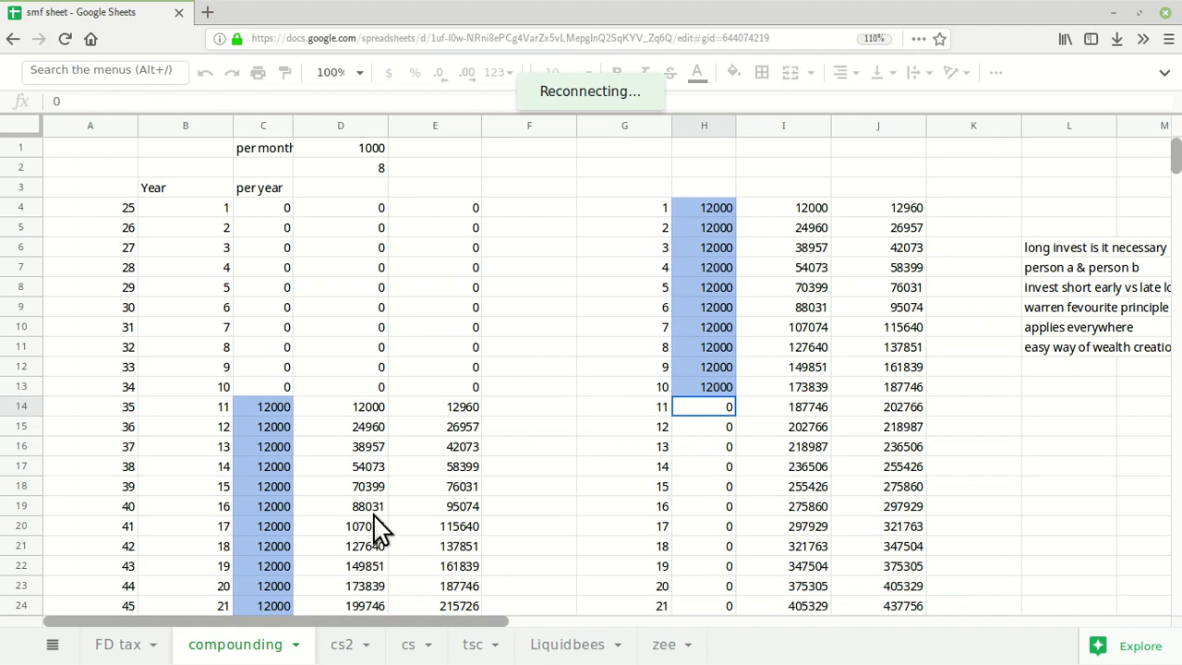
Step: Inspect the interest rate in D2 and review how both plans compound at that rate through the later years
left_click(344, 175)
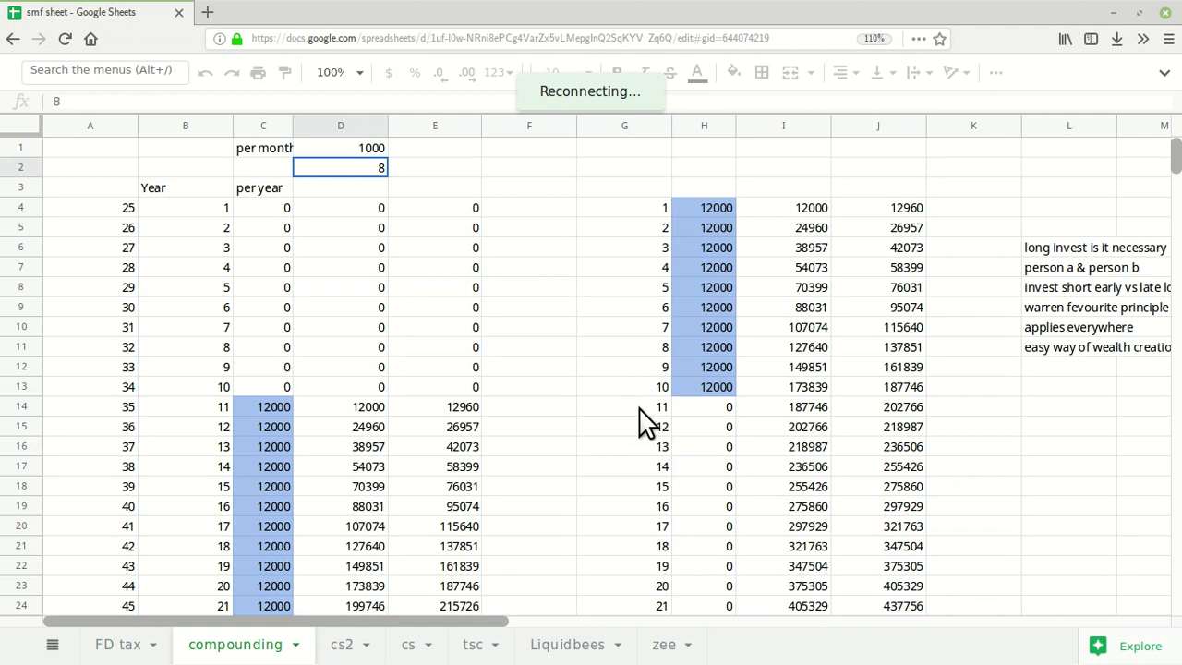
left_click(592, 411)
left_click(598, 427)
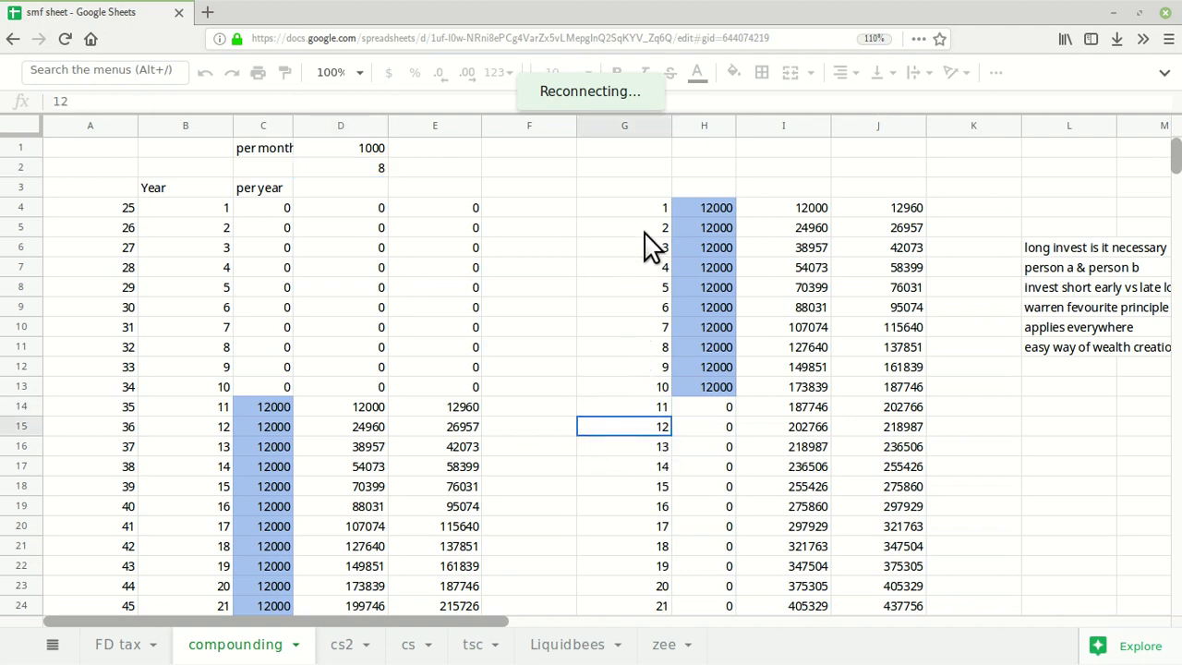
scroll(711, 443, "down", 4)
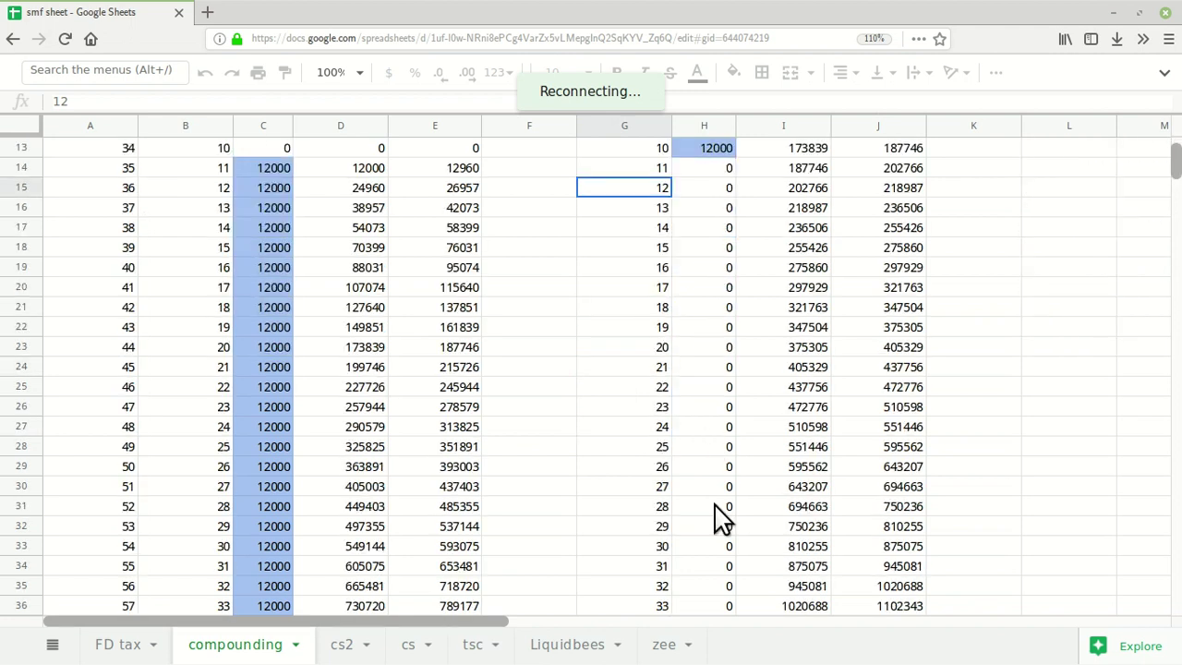
scroll(733, 536, "down", 4)
scroll(726, 520, "up", 7)
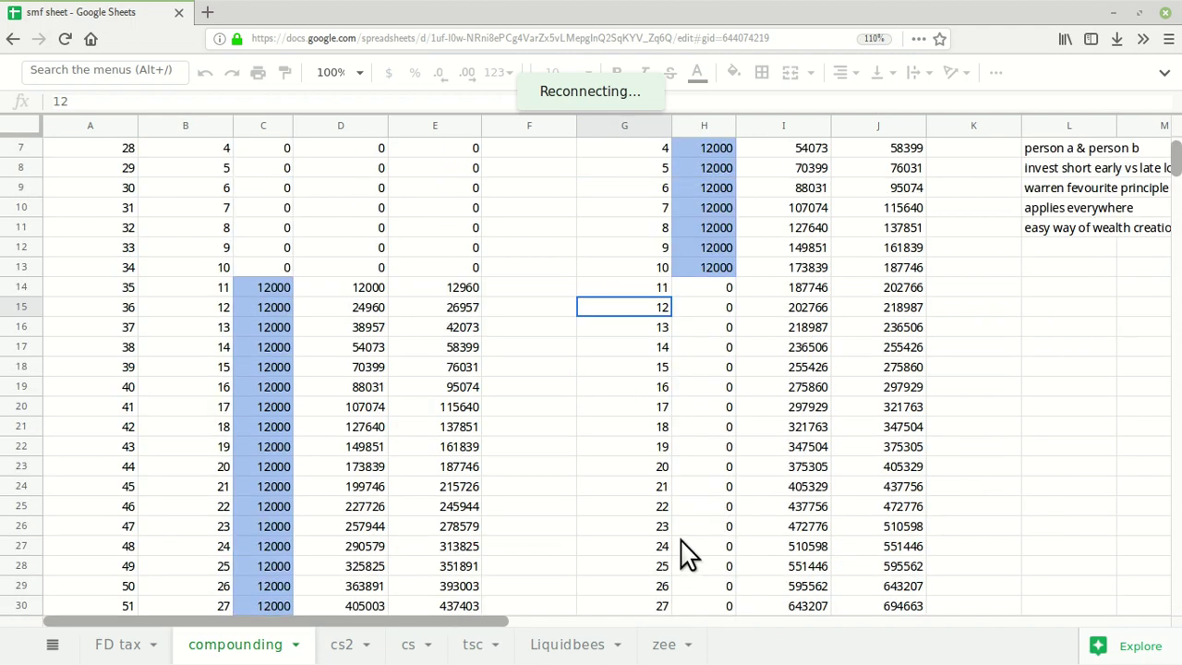
scroll(554, 452, "up", 1)
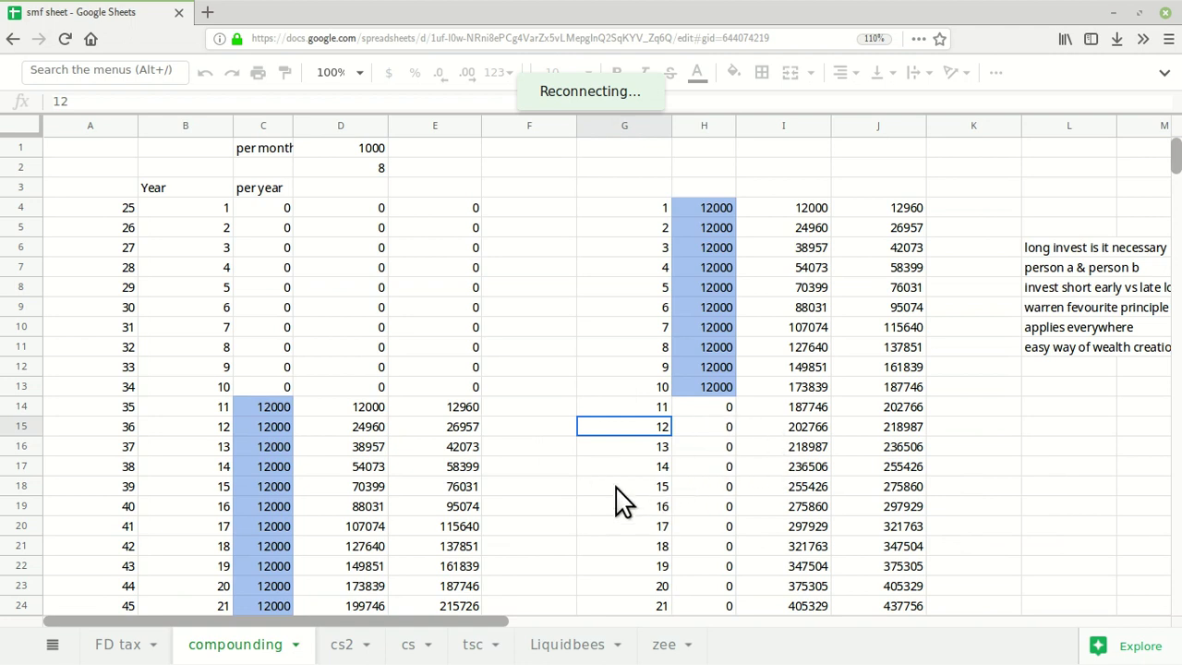
Step: Review both plans down to the final year in row 39 and inspect the second plan's final value in J39
scroll(730, 457, "down", 5)
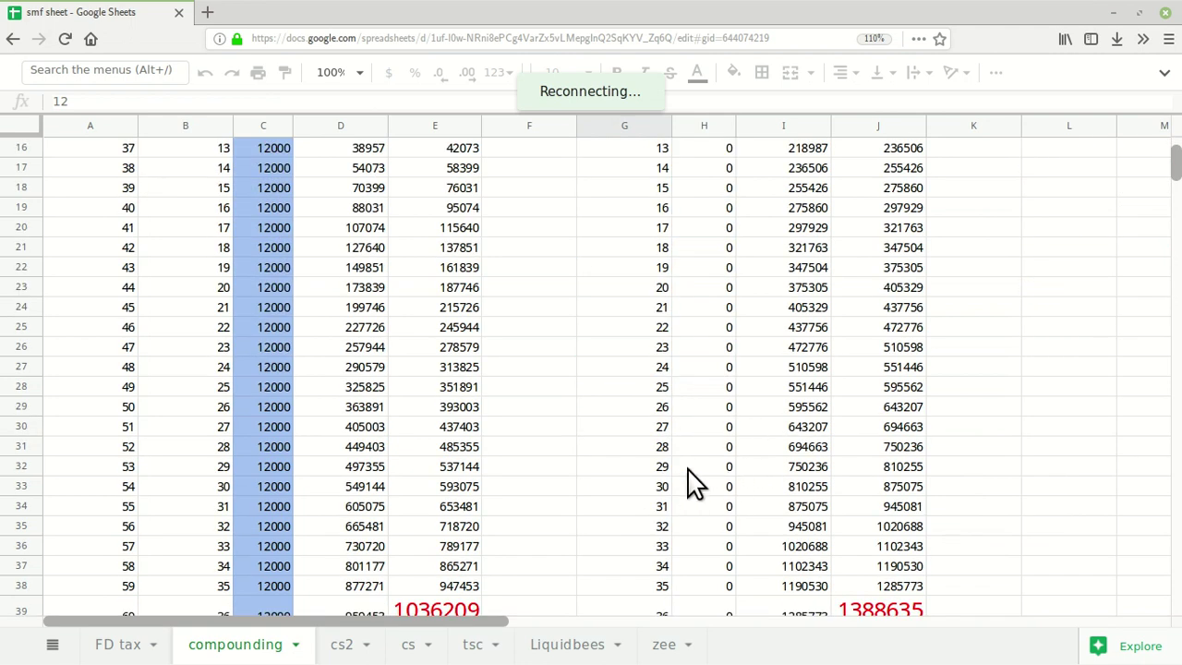
scroll(813, 514, "down", 3)
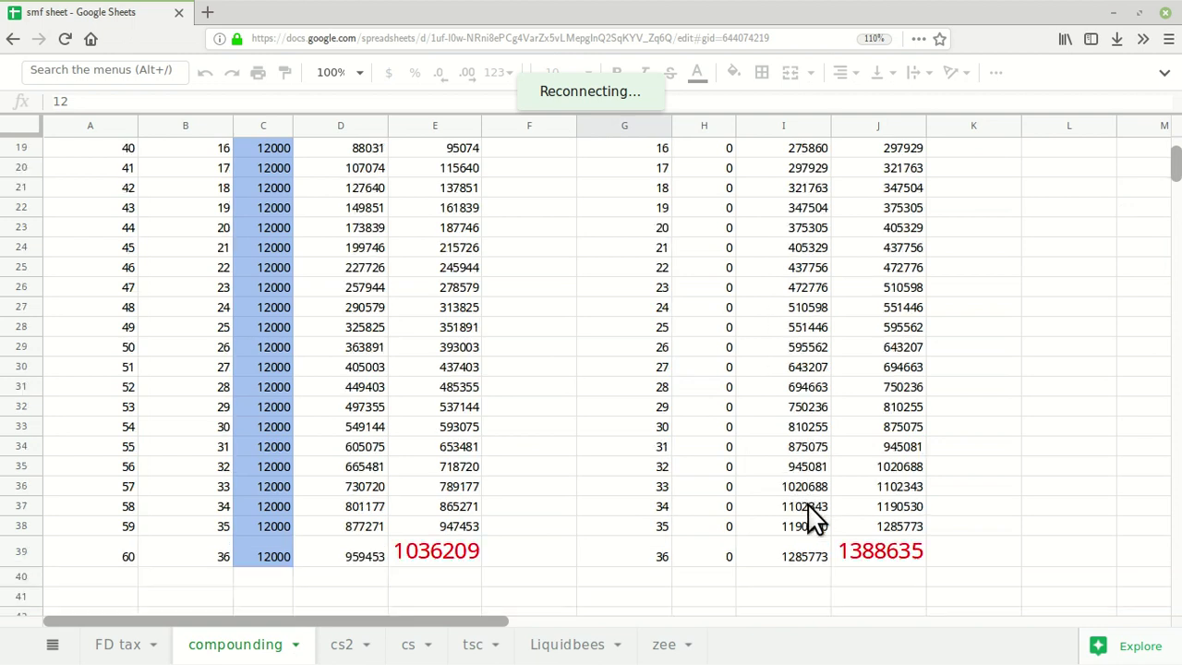
scroll(799, 514, "up", 8)
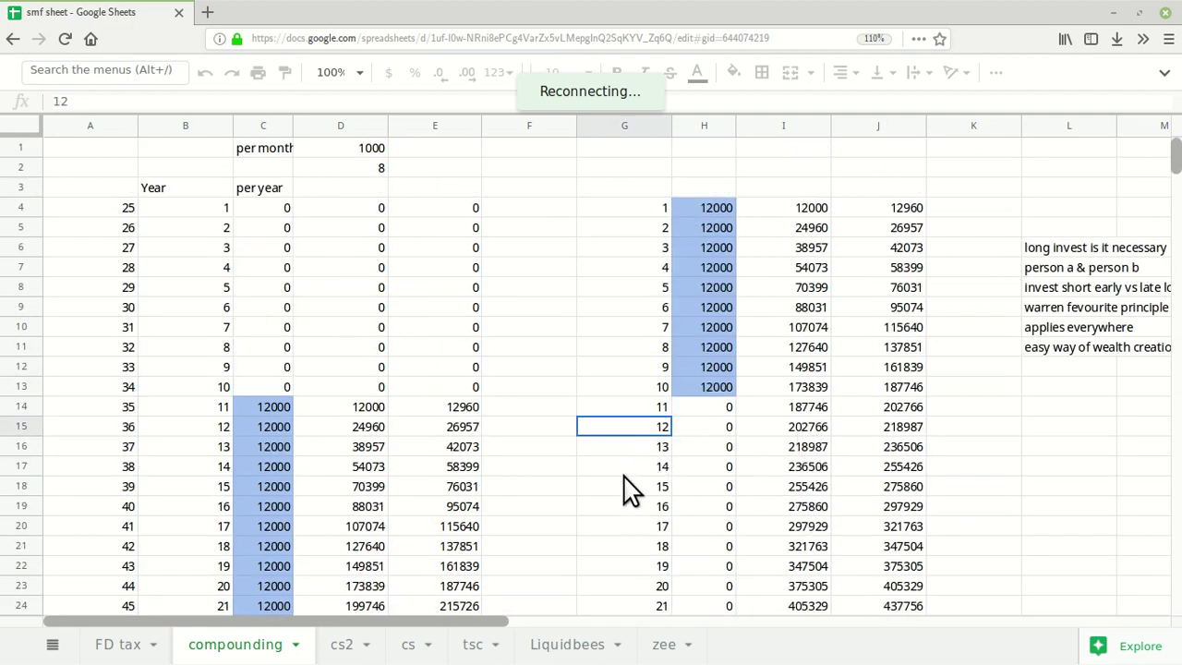
scroll(792, 513, "down", 4)
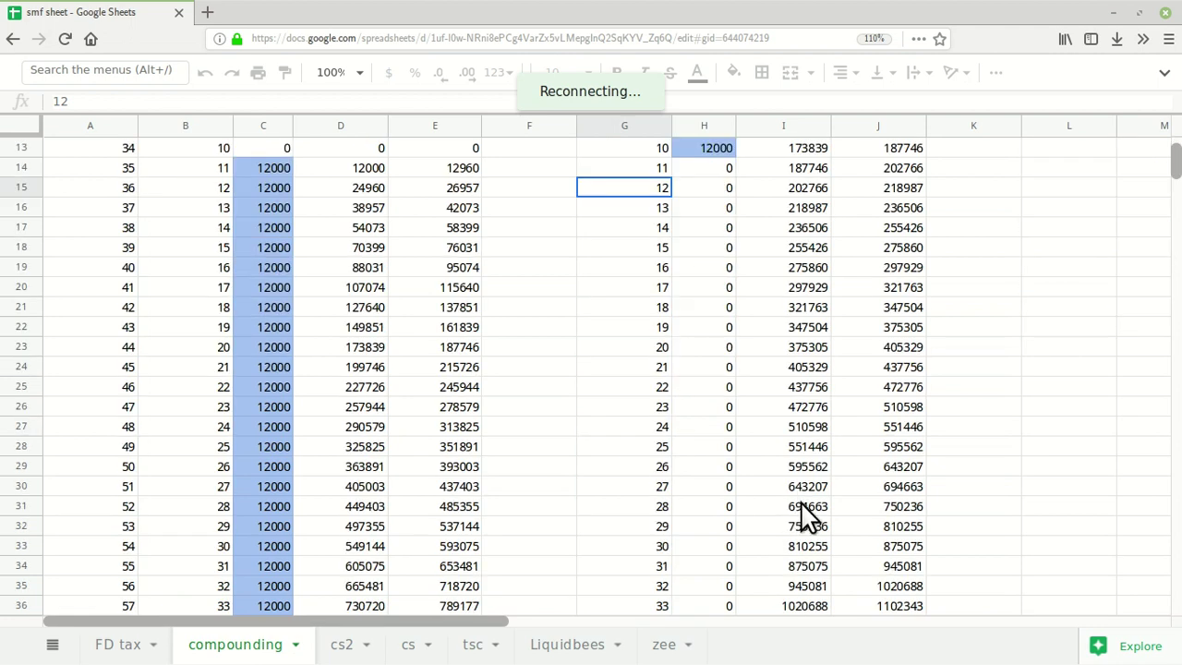
scroll(806, 515, "down", 3)
left_click(863, 499)
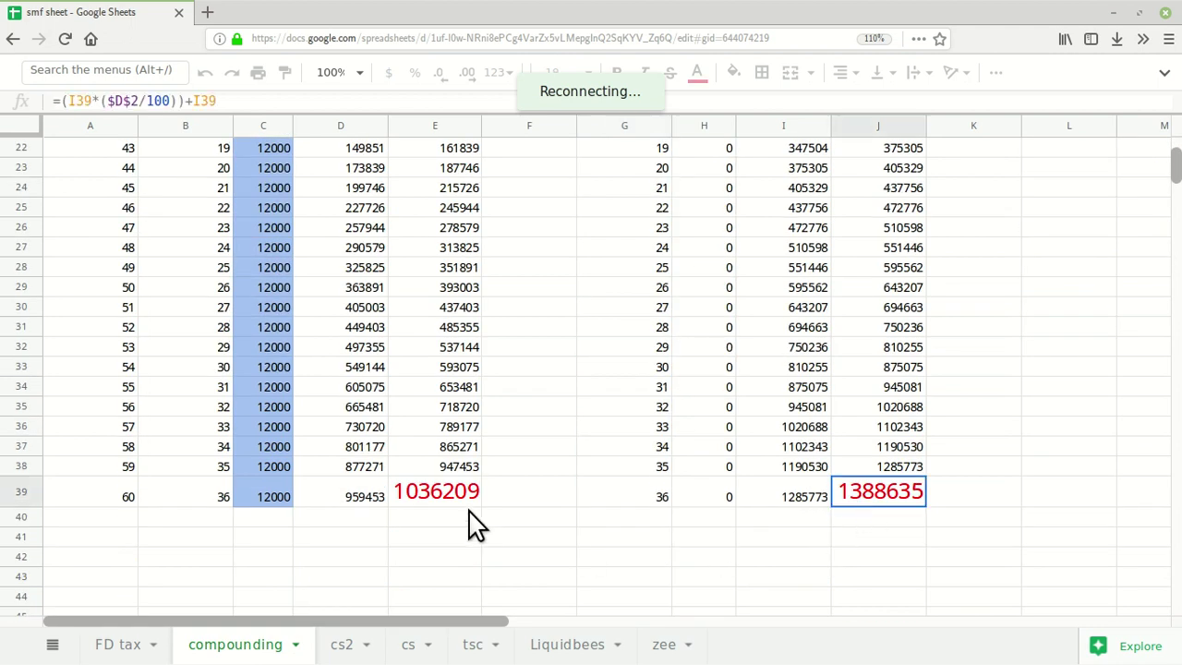
scroll(615, 507, "up", 7)
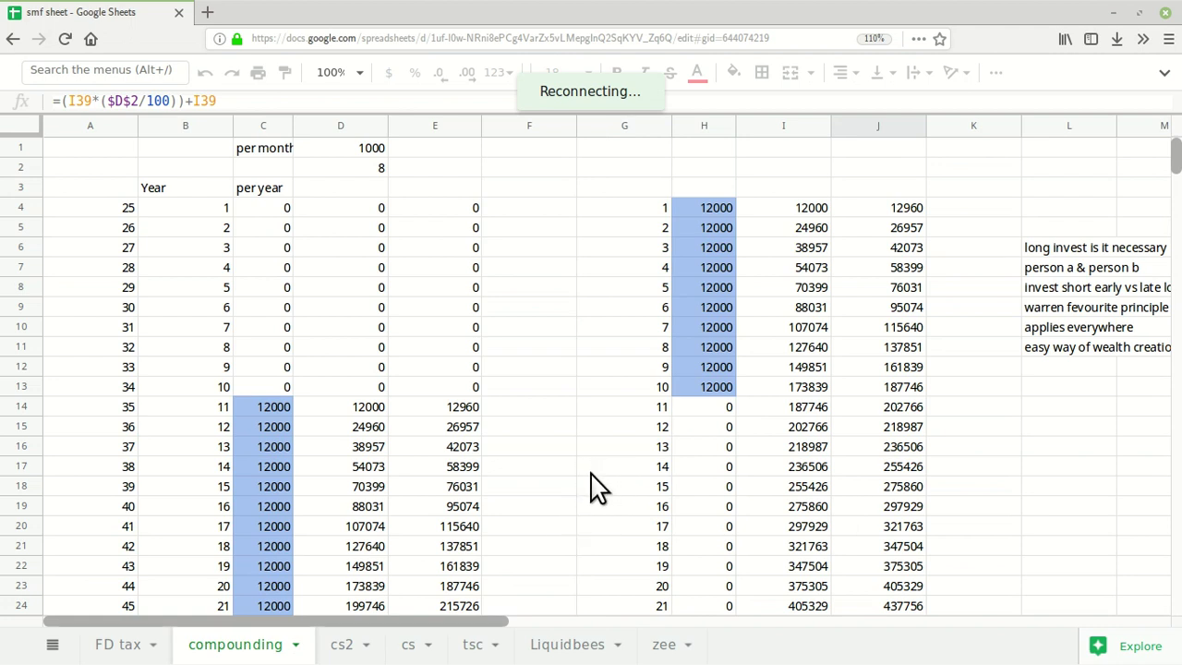
Step: Check the interest rate in D2 and examine how both plans' yearly balances grow down the sheet
left_click(591, 471)
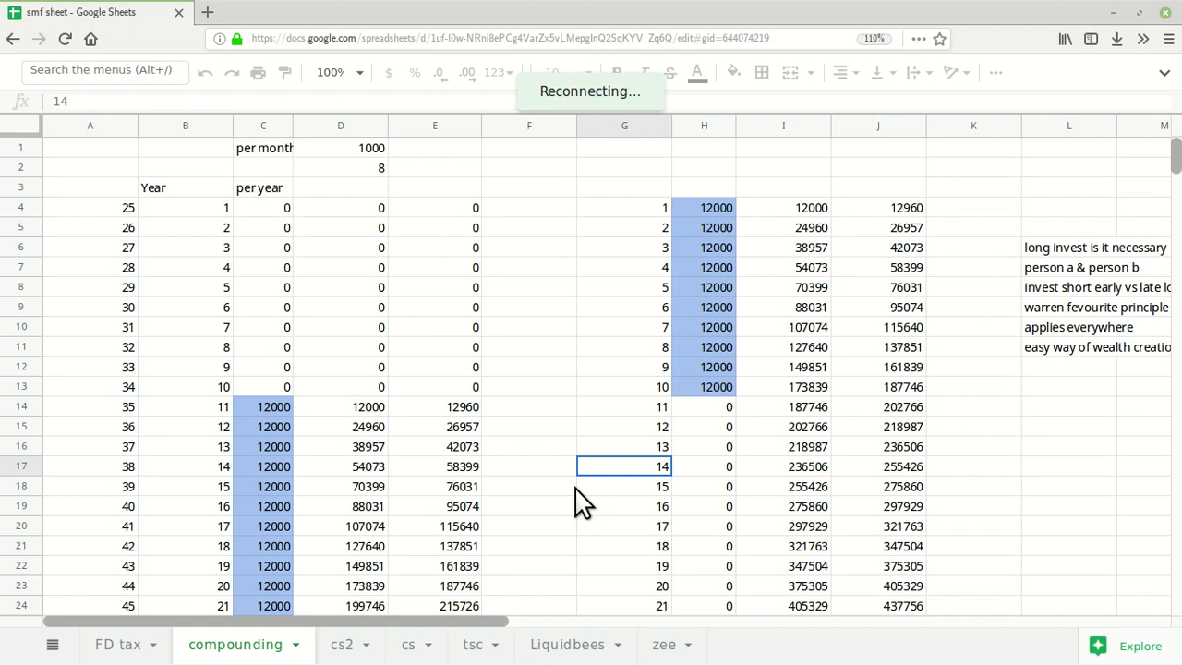
left_click(338, 169)
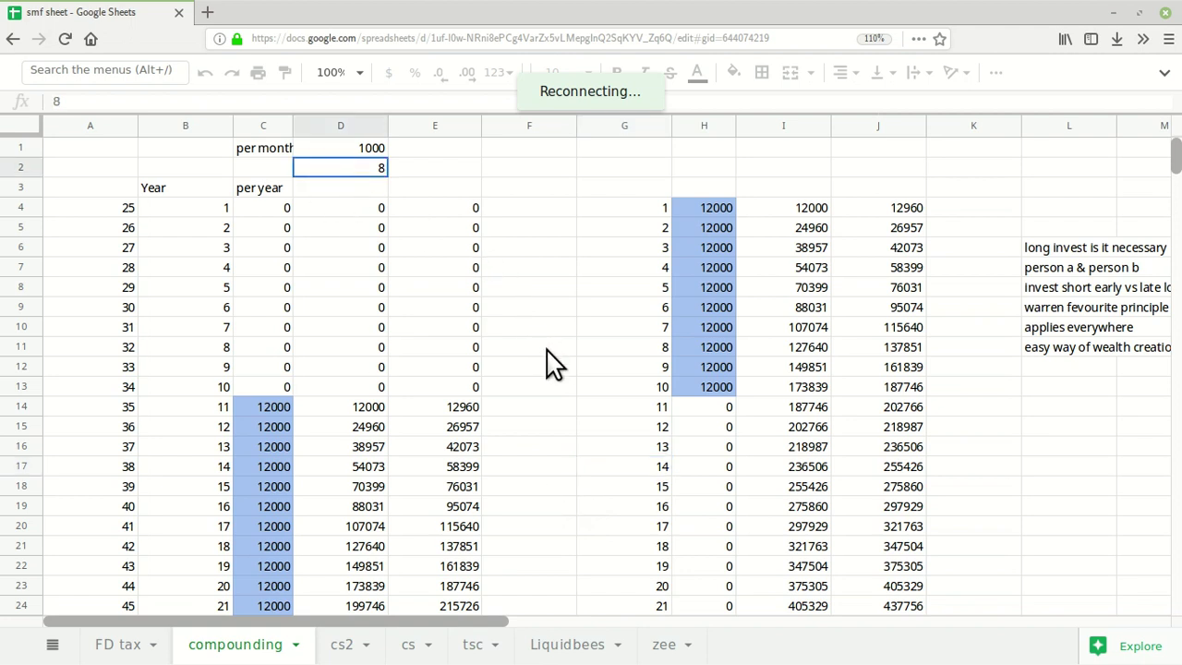
left_click(554, 469)
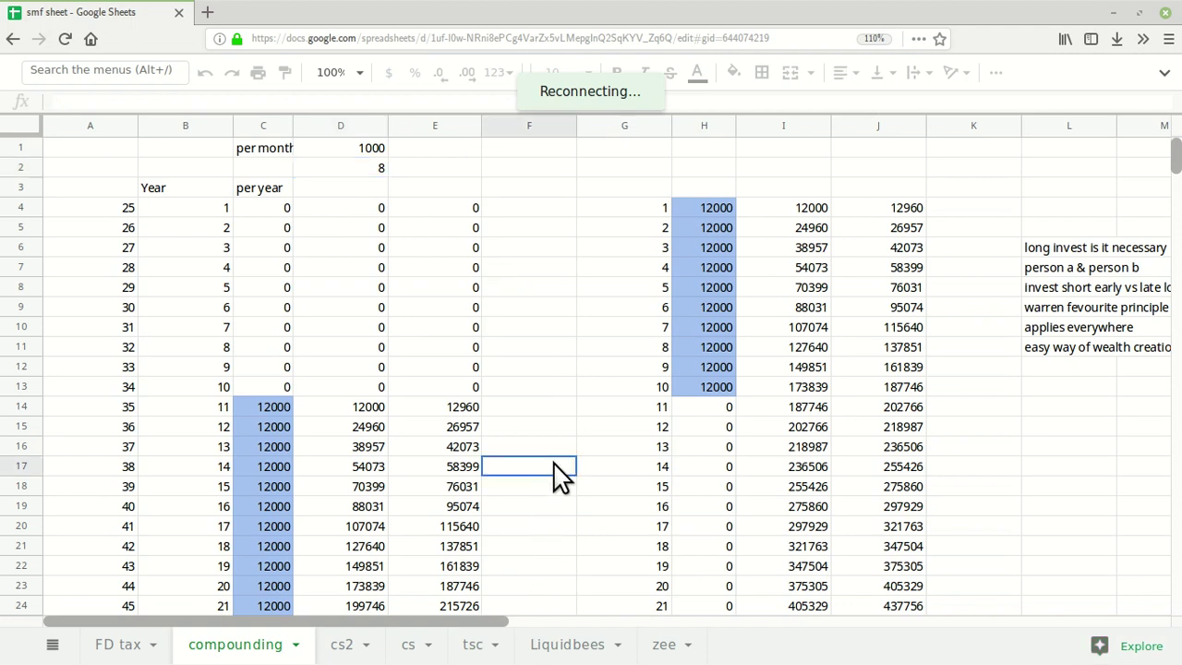
scroll(558, 499, "down", 2)
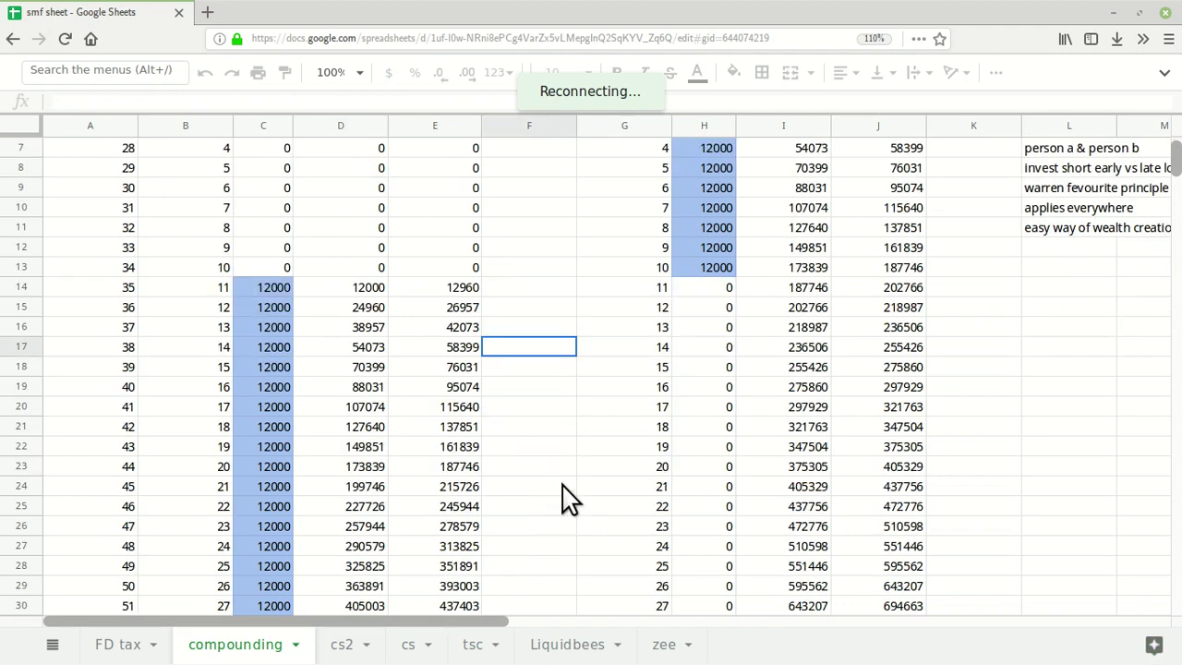
scroll(590, 508, "down", 3)
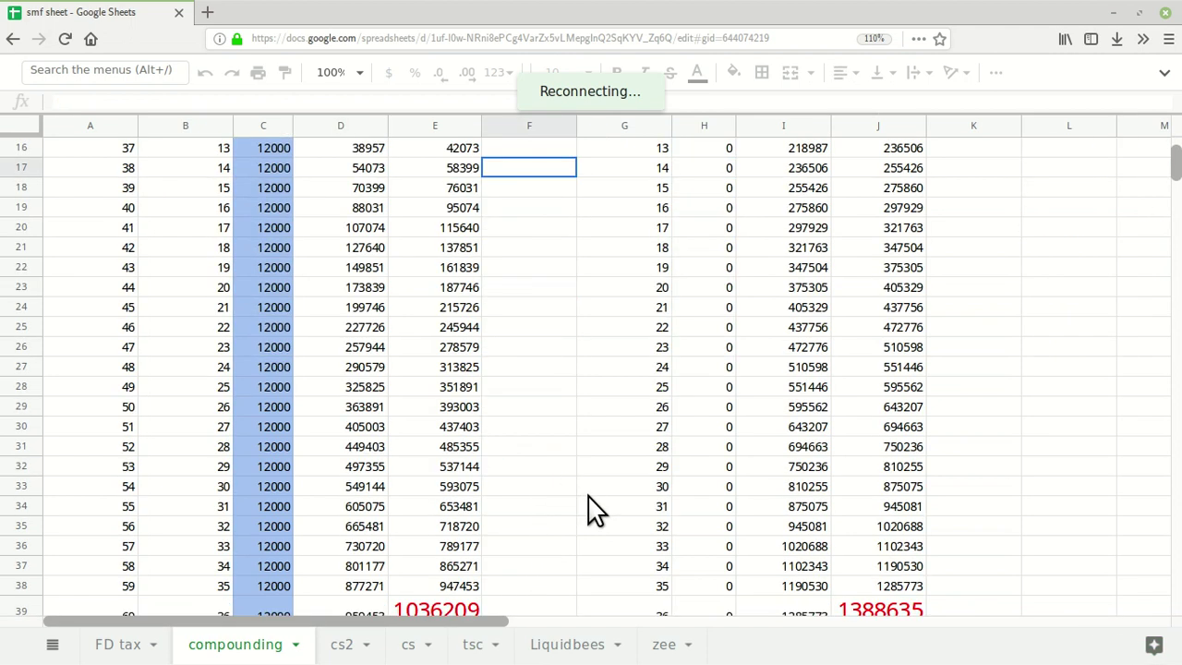
scroll(592, 508, "down", 1)
scroll(645, 457, "up", 2)
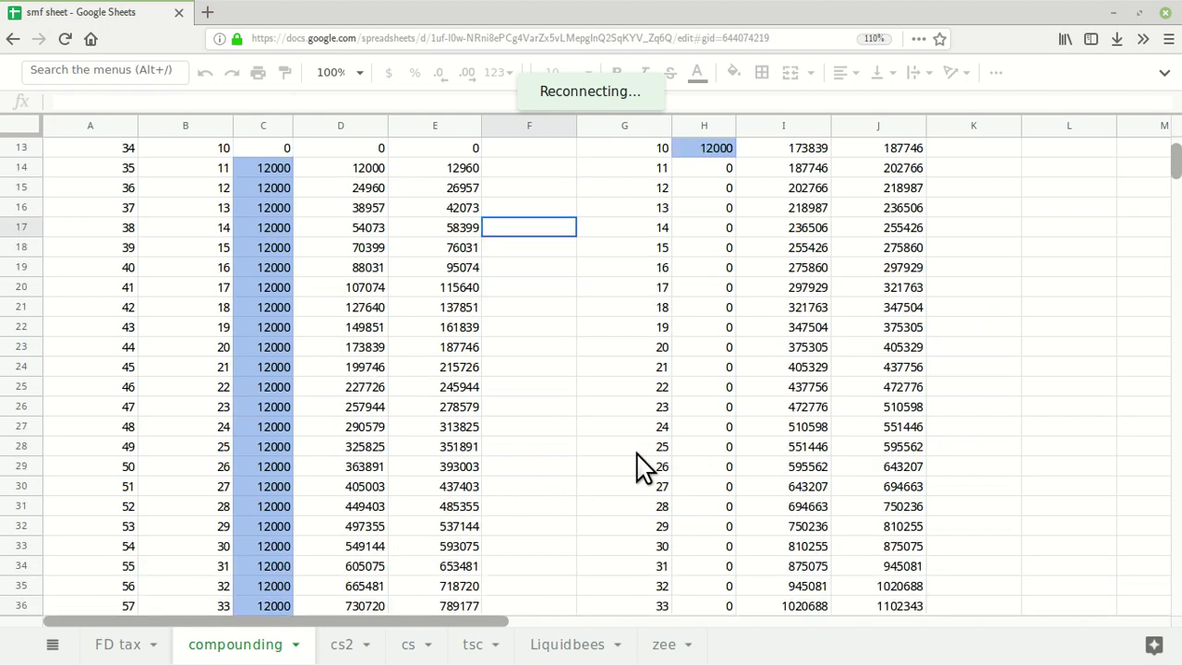
scroll(644, 466, "up", 4)
scroll(609, 370, "down", 1)
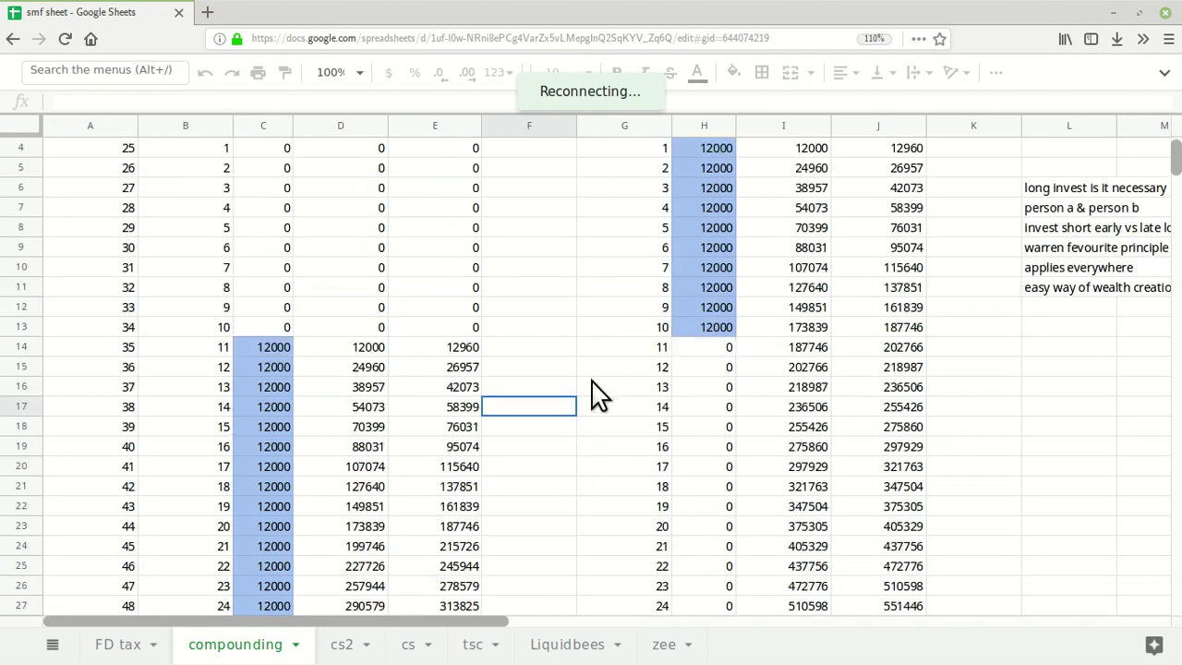
scroll(595, 393, "down", 2)
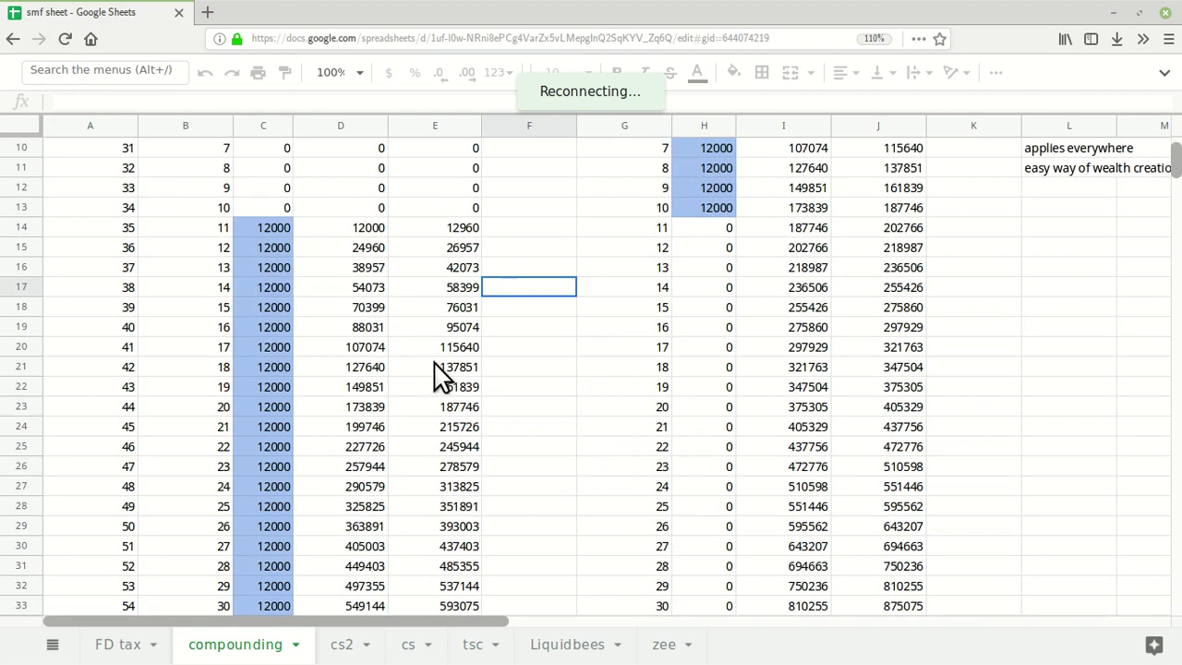
Step: Trace the first plan's yearly contributions from C14 down to the final year in row 39
left_click(274, 229)
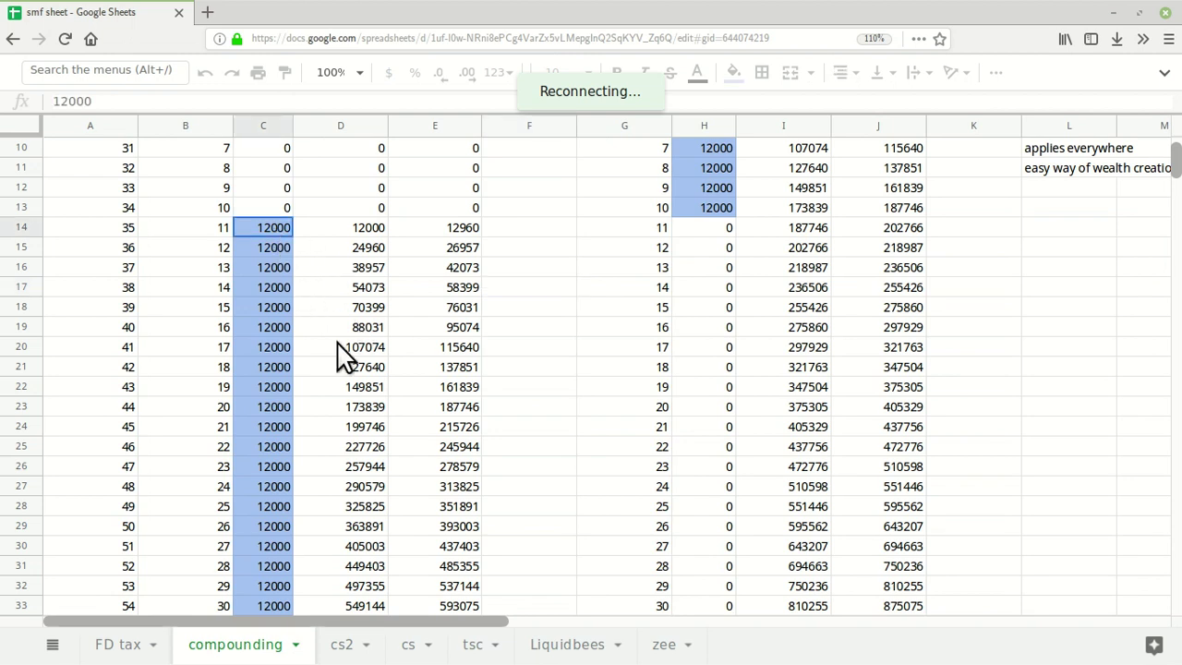
scroll(523, 454, "up", 2)
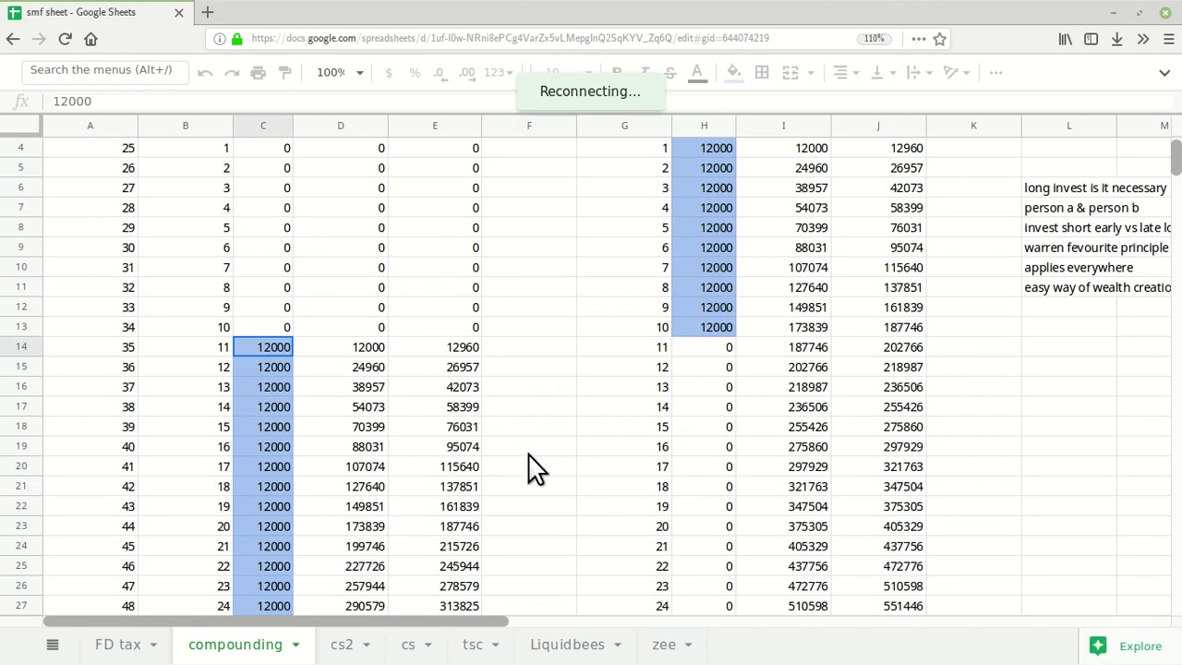
scroll(531, 466, "down", 2)
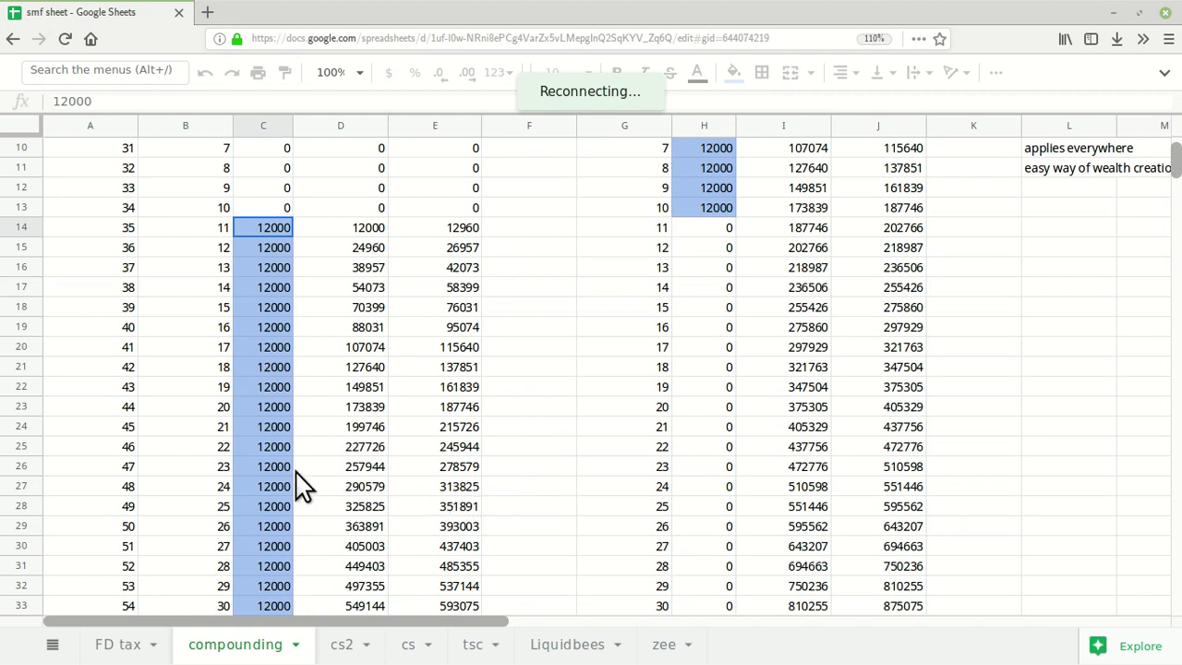
scroll(305, 486, "down", 3)
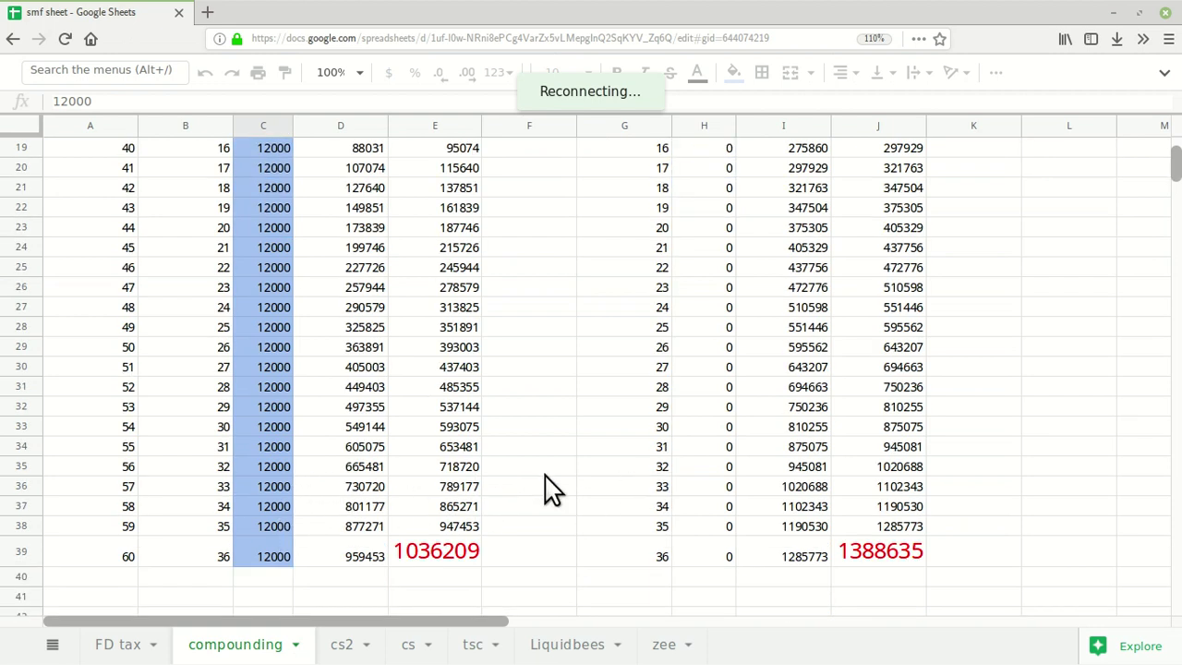
scroll(545, 489, "up", 6)
left_click(559, 457)
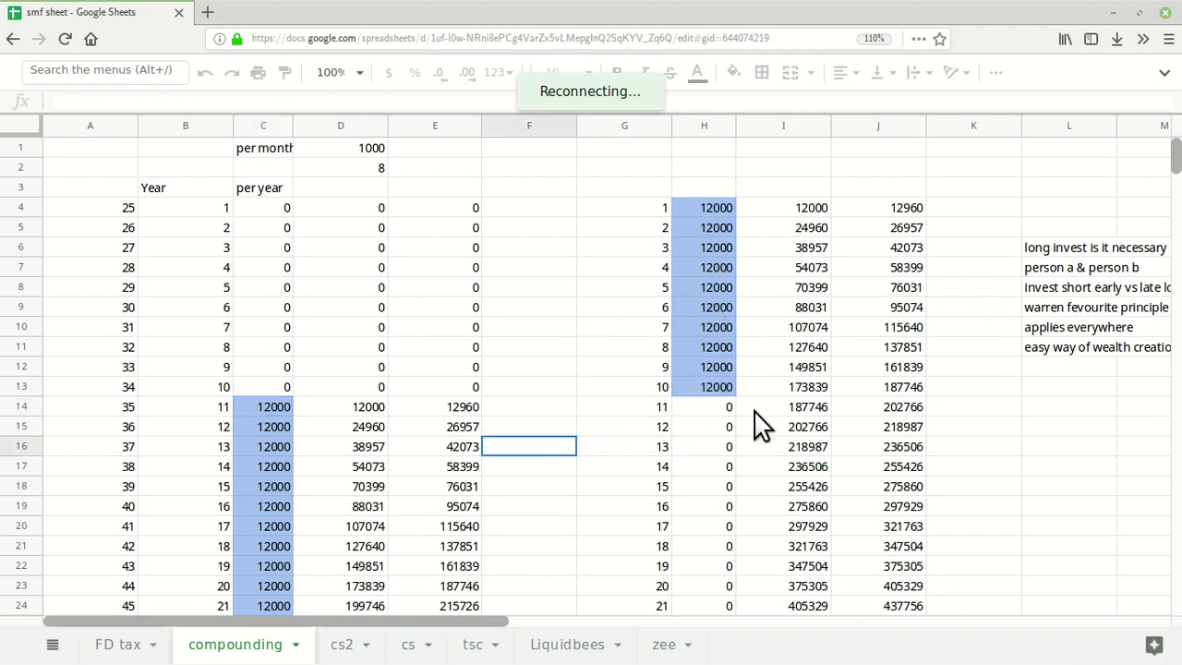
Step: Inspect the second plan's year 11 opening balance in I14 and review its growth in the years without contributions
left_click(810, 413)
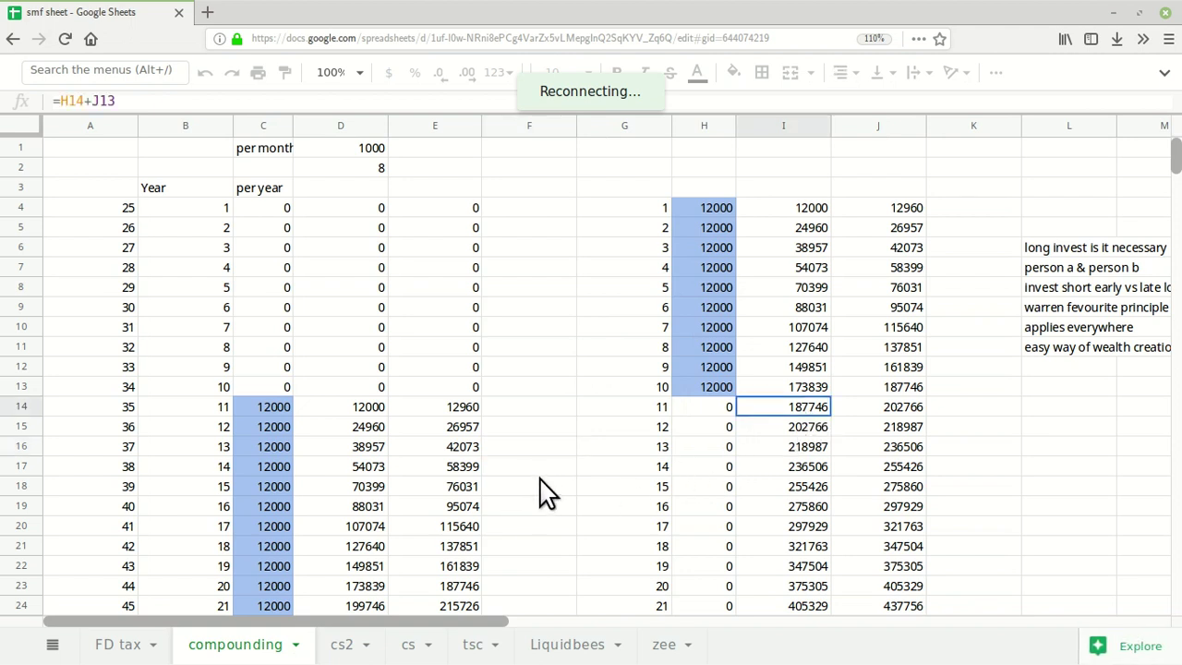
scroll(545, 491, "down", 2)
scroll(549, 486, "down", 2)
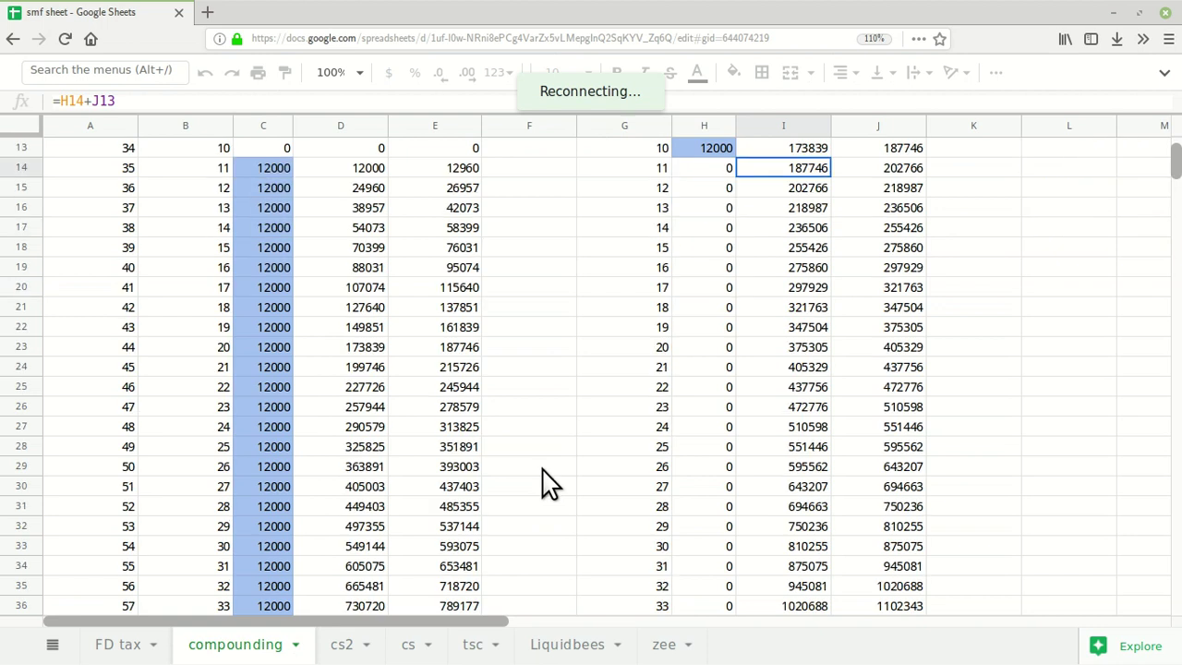
scroll(547, 485, "up", 4)
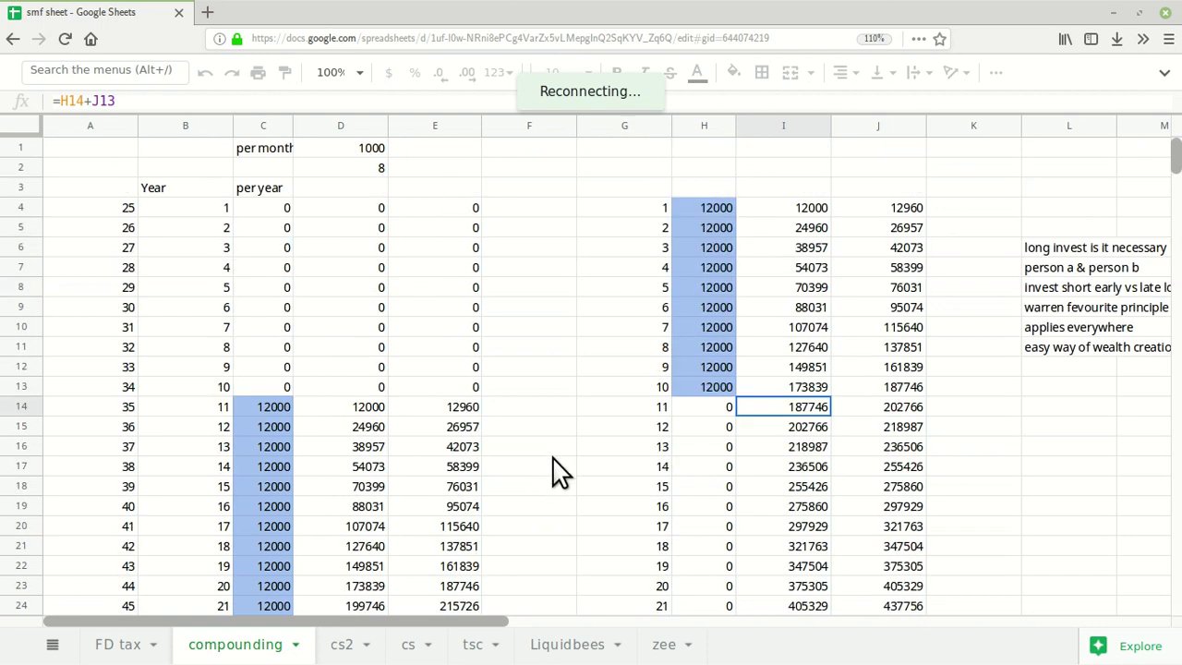
left_click(562, 429)
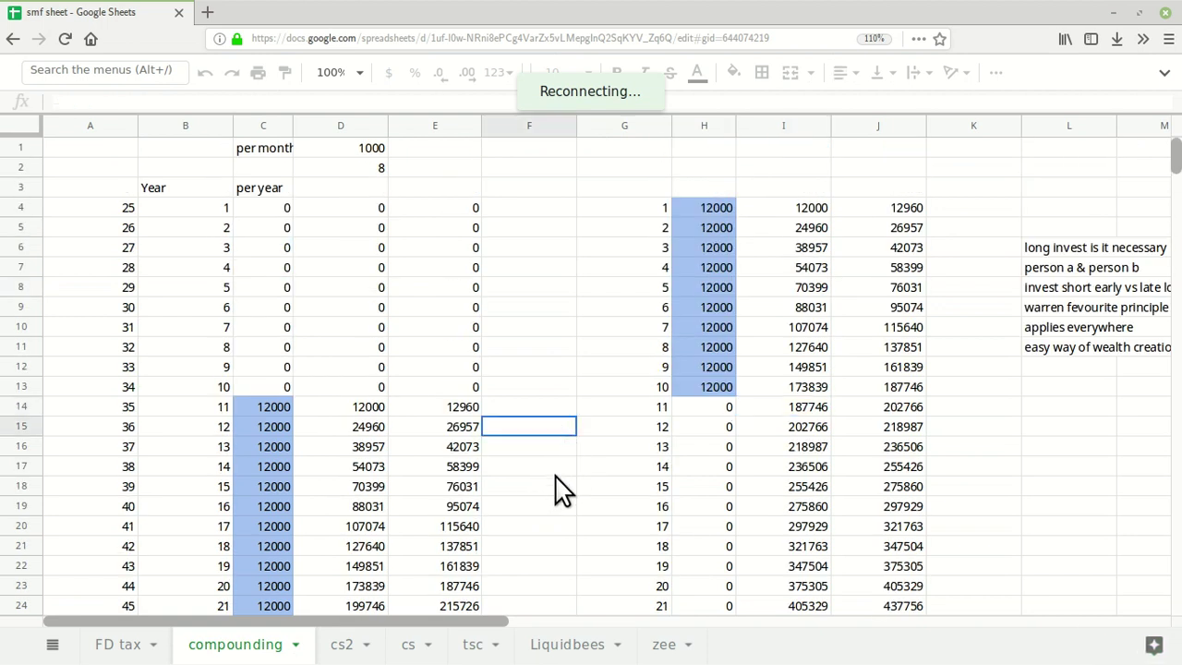
scroll(620, 453, "down", 7)
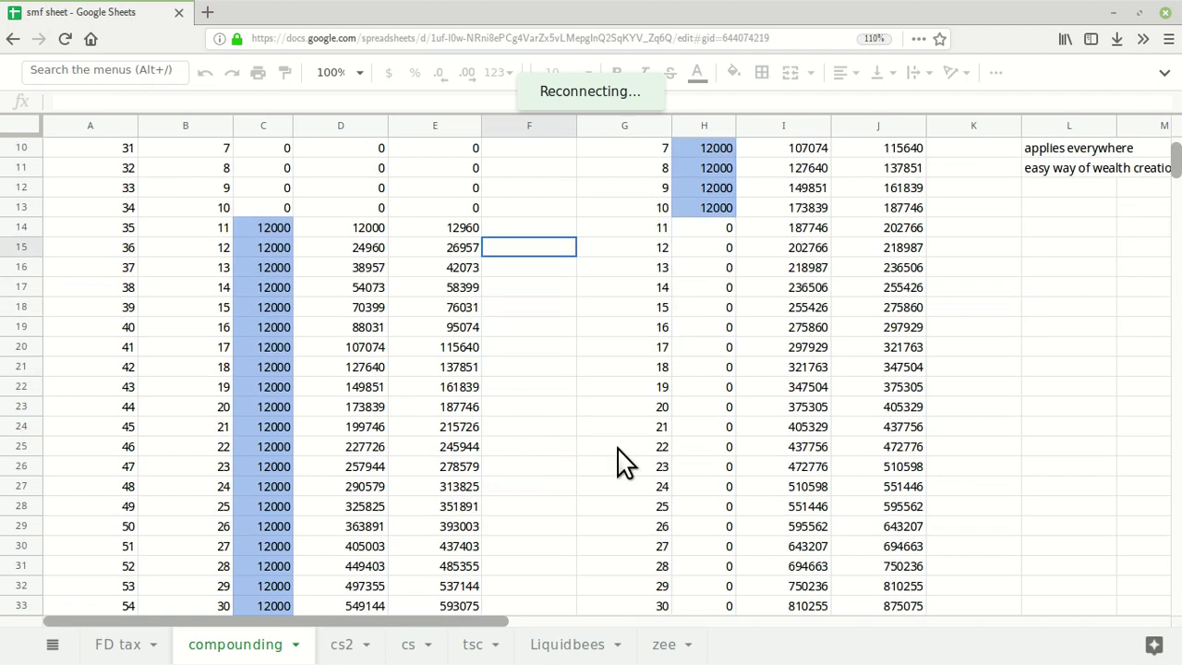
scroll(554, 499, "up", 7)
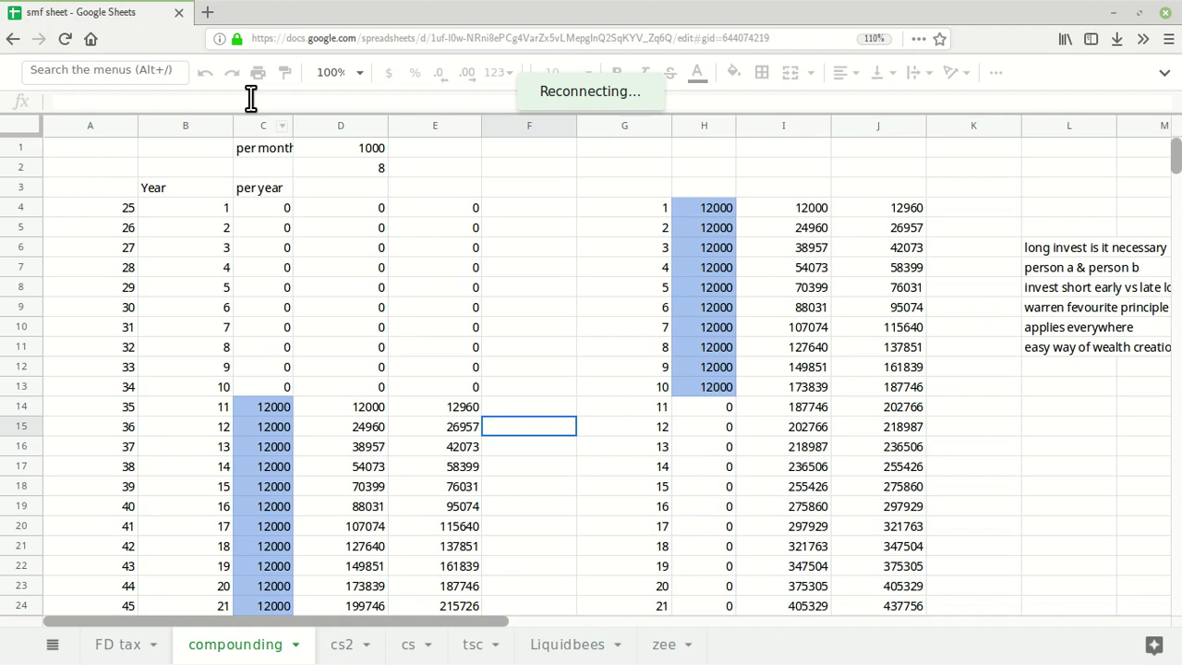
left_click(607, 347)
left_click(568, 387)
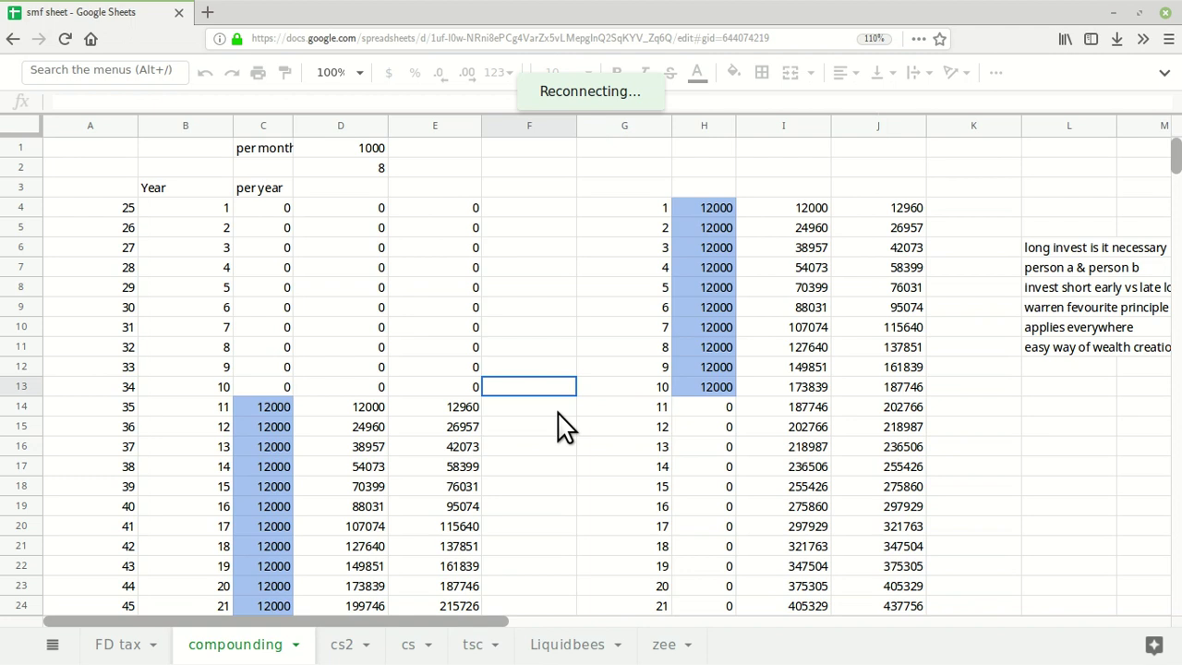
left_click(559, 412)
left_click(561, 426)
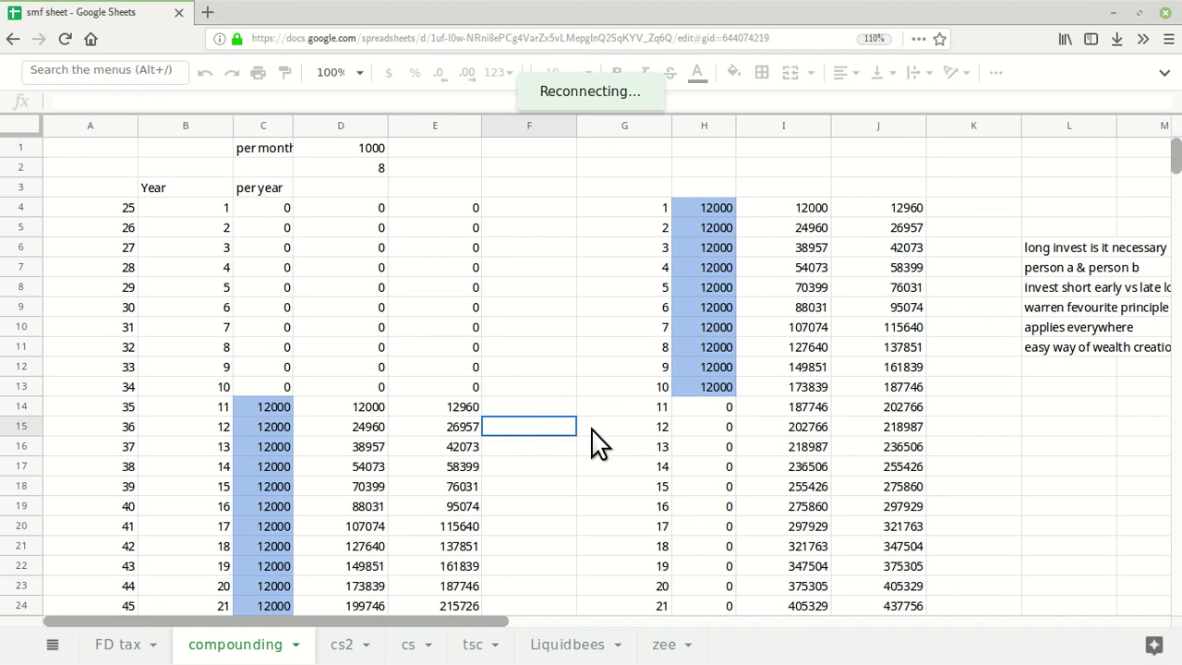
left_click(592, 426)
left_click(593, 406)
left_click(593, 386)
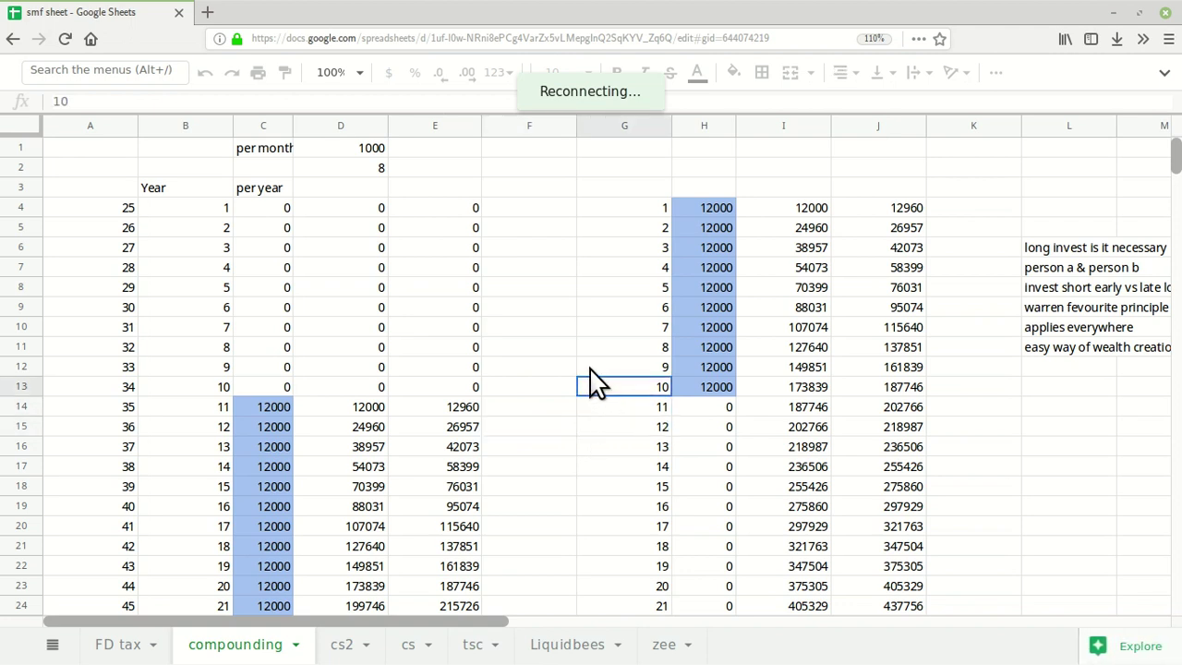
left_click(554, 367)
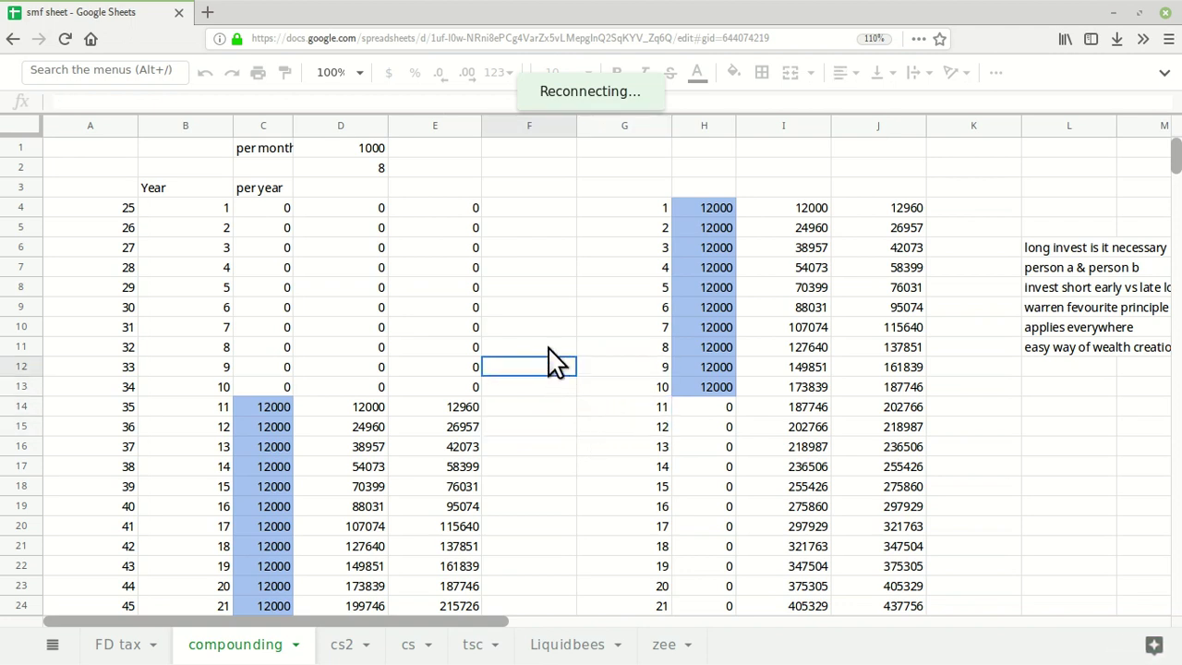
left_click(549, 349)
left_click(549, 368)
left_click(545, 386)
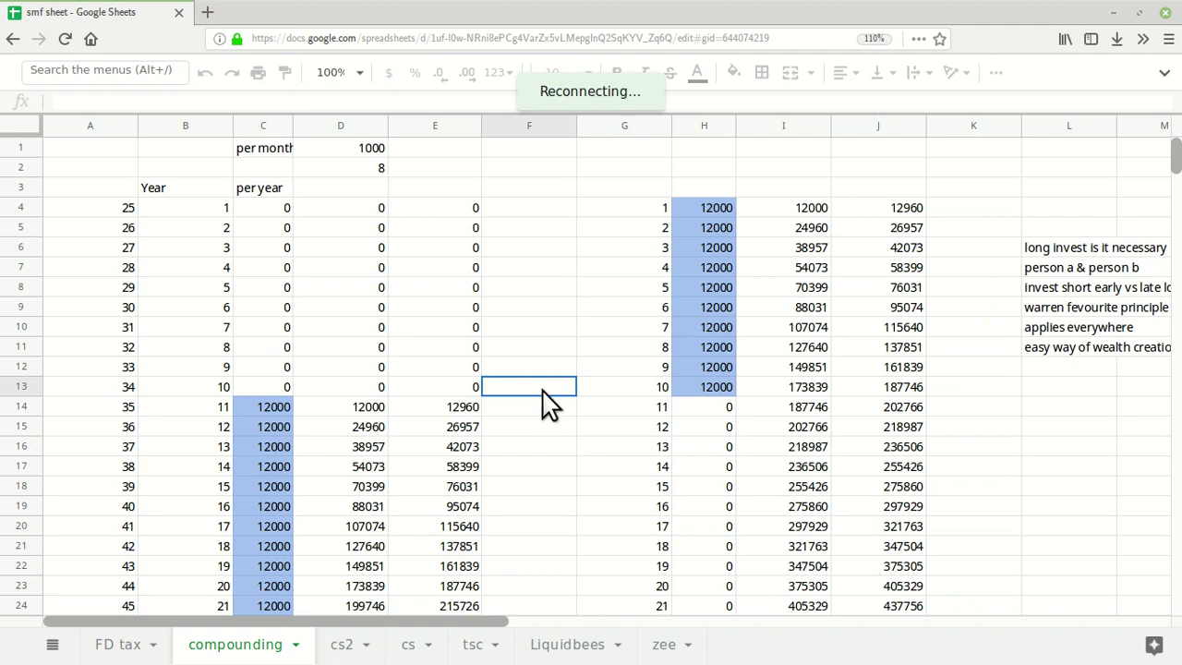
left_click(569, 407)
left_click(596, 413)
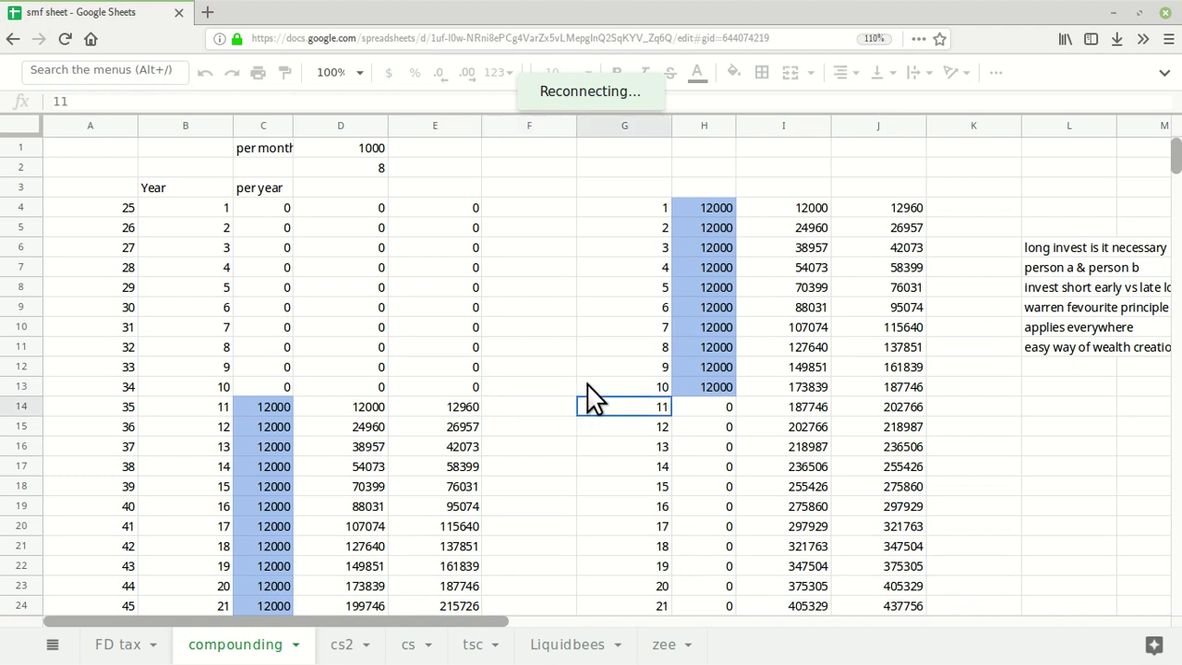
left_click(584, 390)
left_click(555, 386)
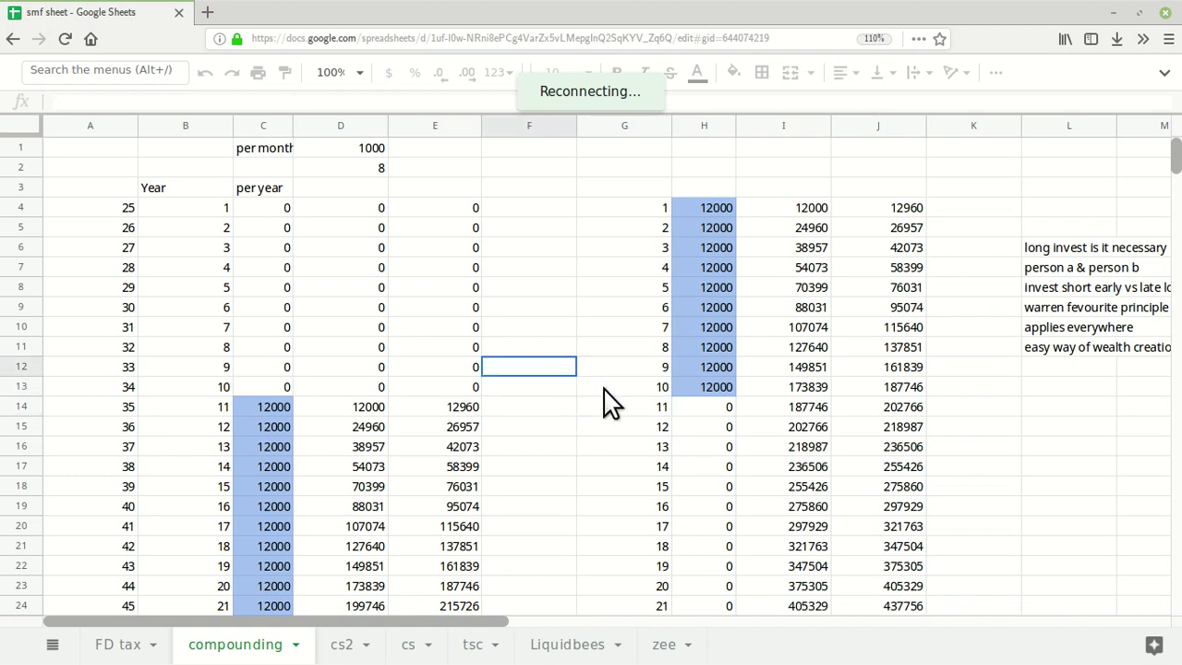
left_click(614, 390)
left_click(683, 408)
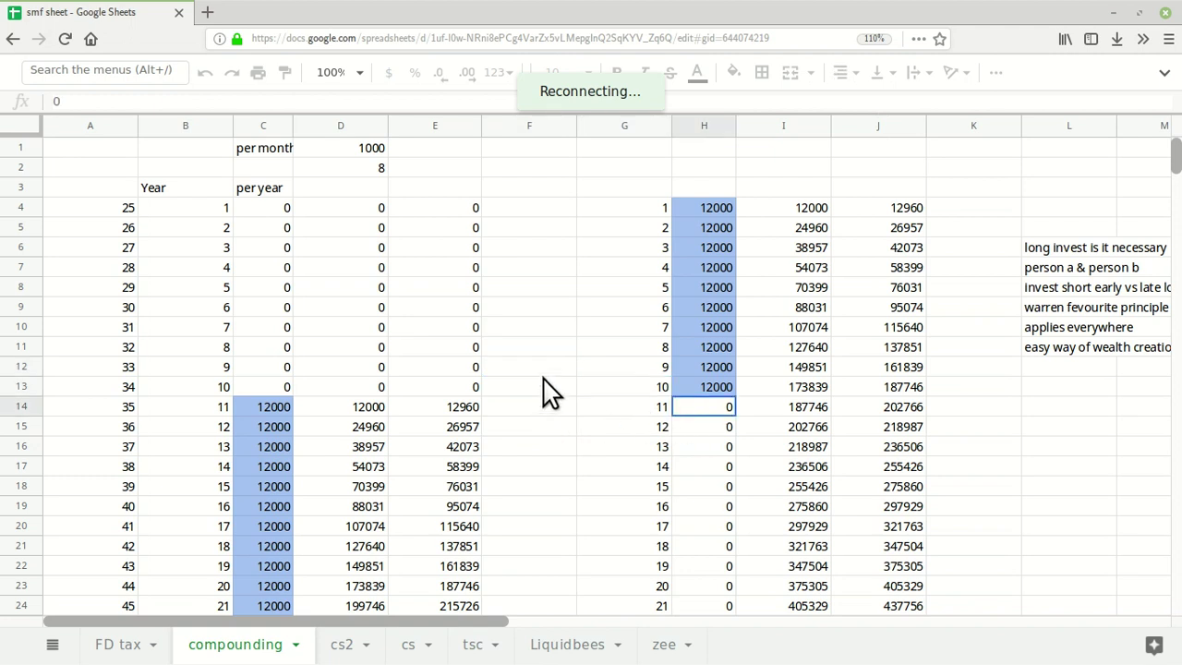
left_click(541, 369)
left_click(539, 387)
left_click(545, 405)
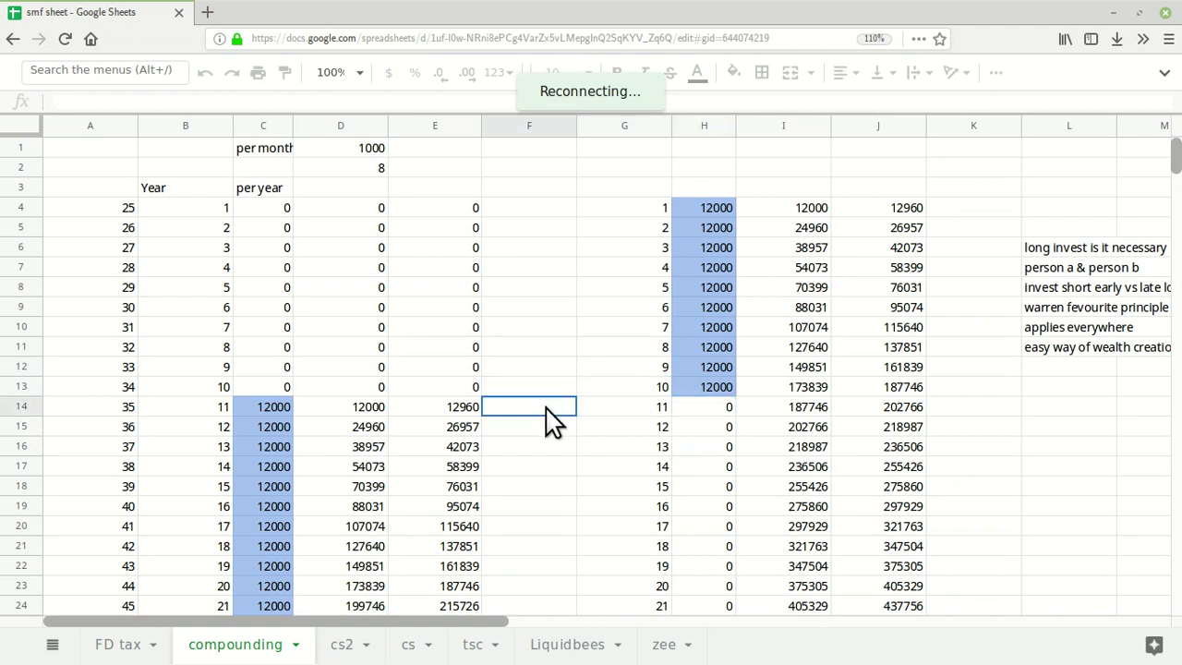
left_click(541, 383)
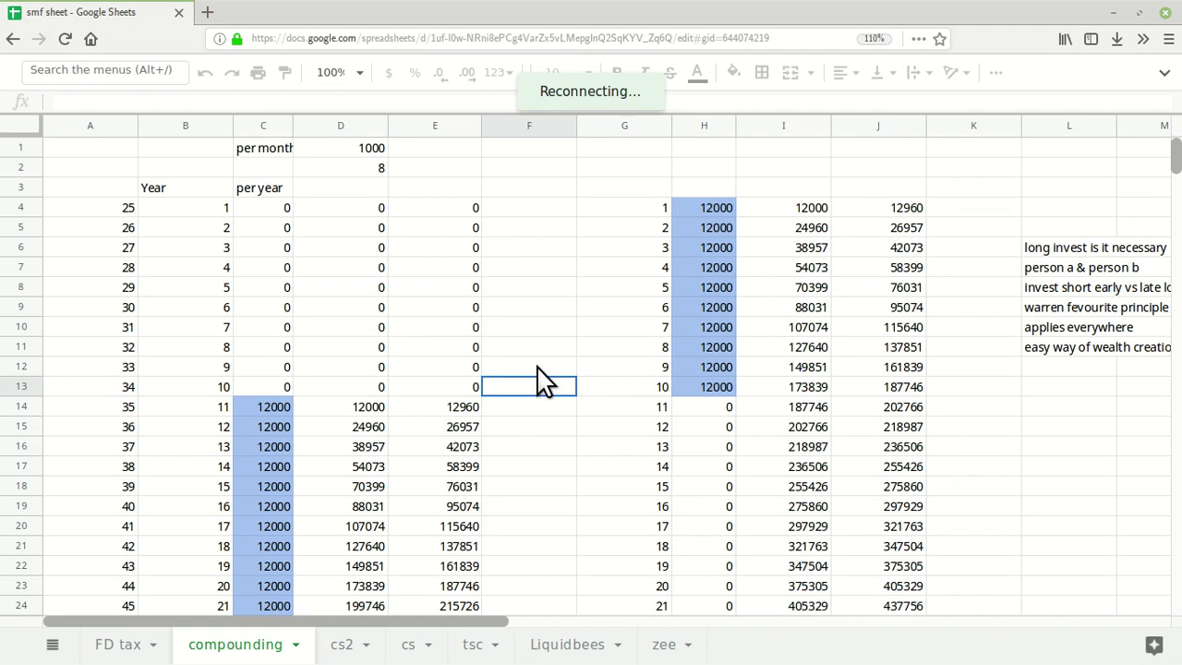
left_click(538, 367)
left_click(541, 347)
left_click(542, 327)
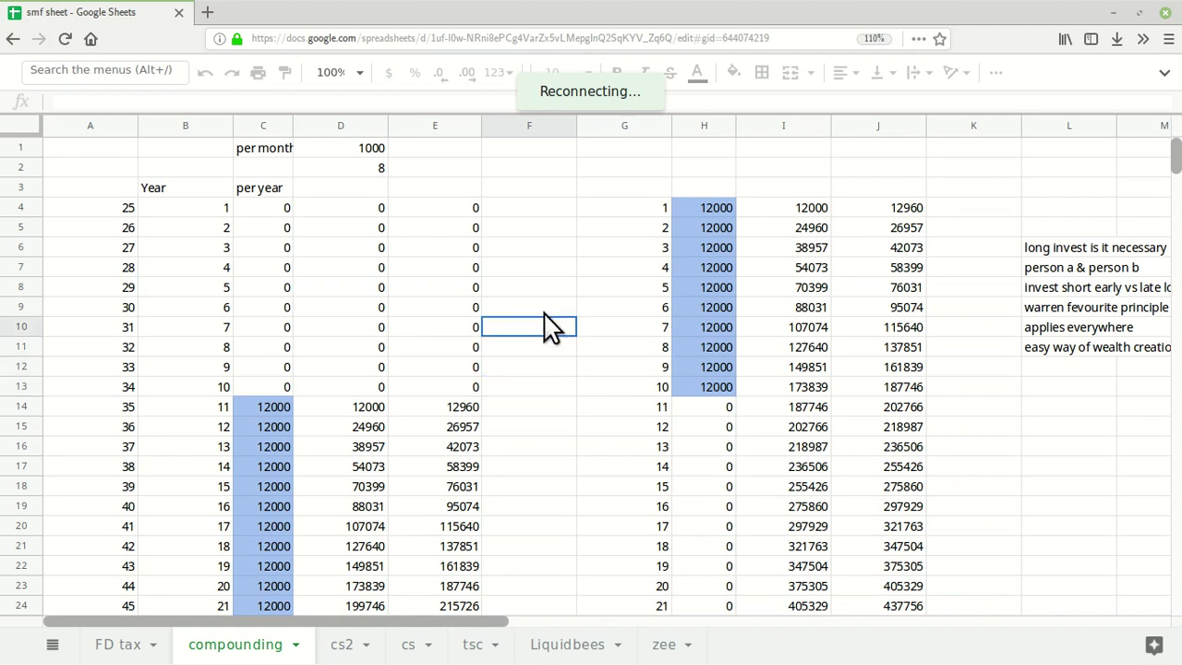
left_click(544, 306)
left_click(543, 290)
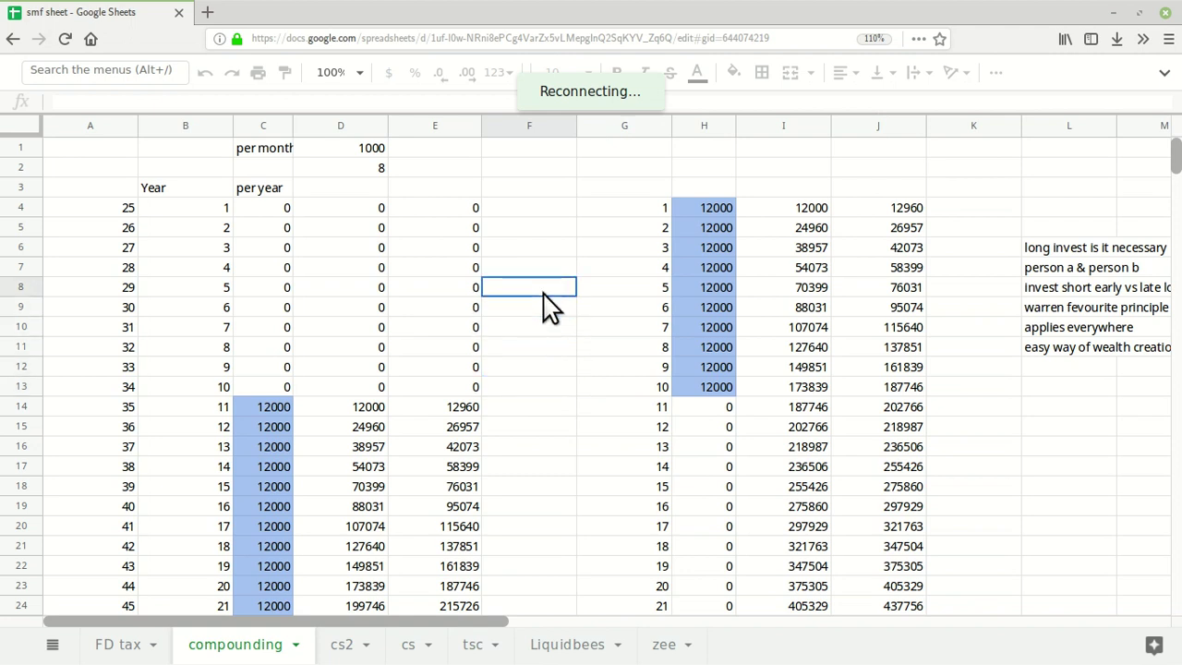
left_click(557, 369)
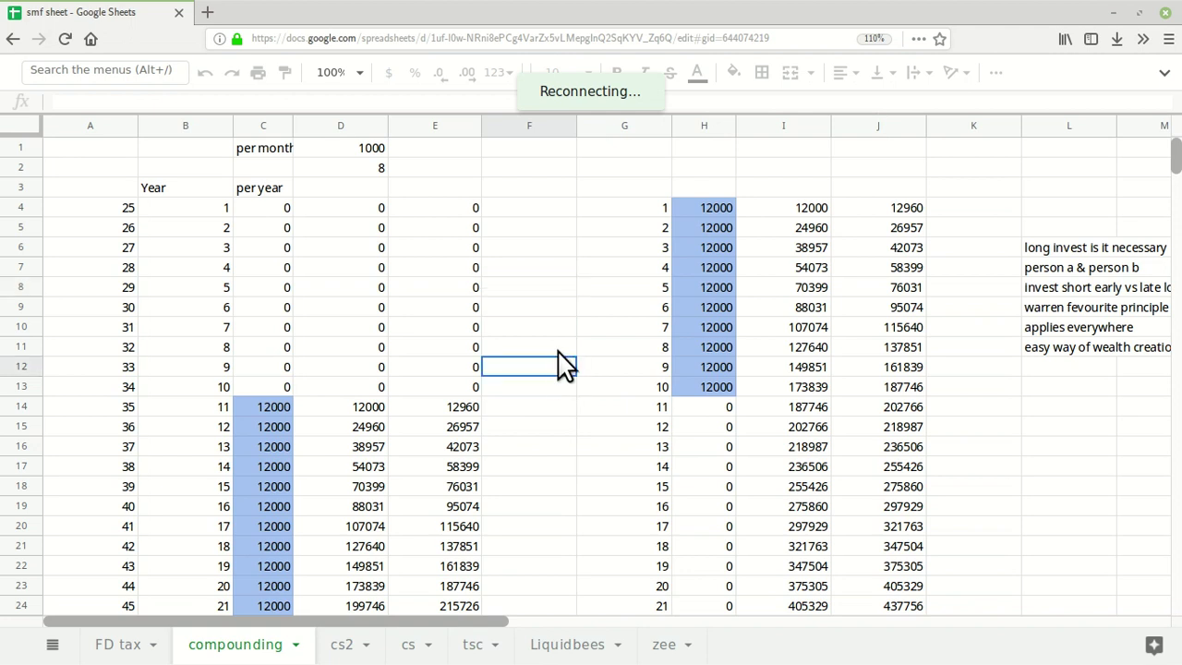
left_click(557, 348)
left_click(551, 328)
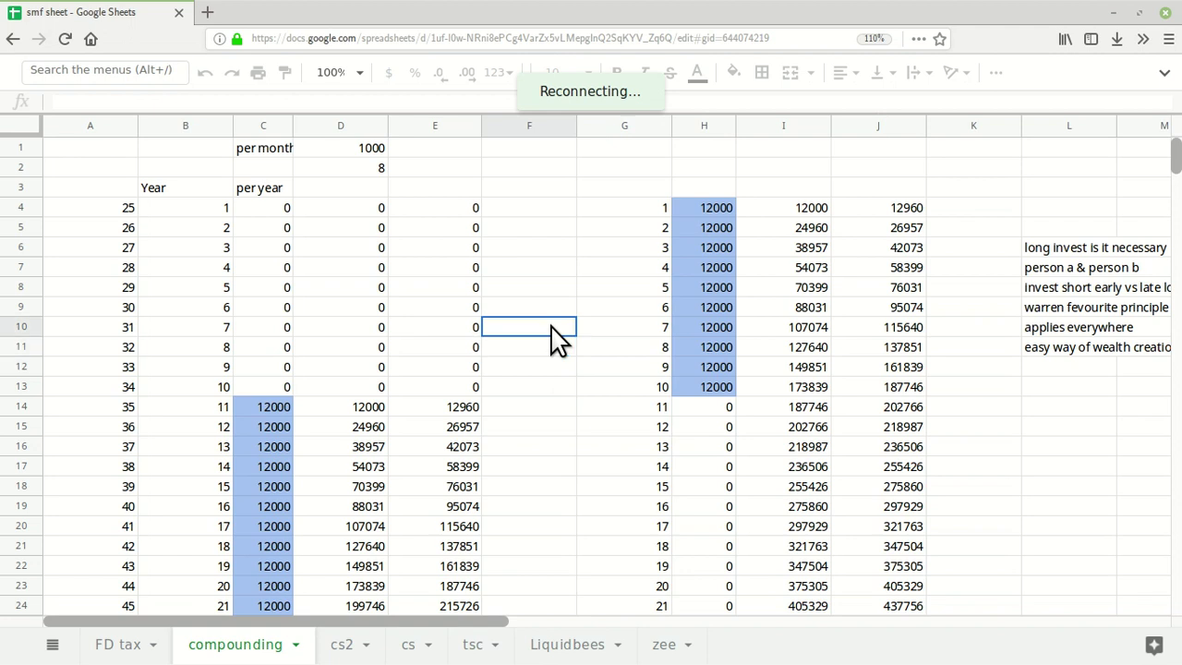
left_click(552, 307)
left_click(554, 288)
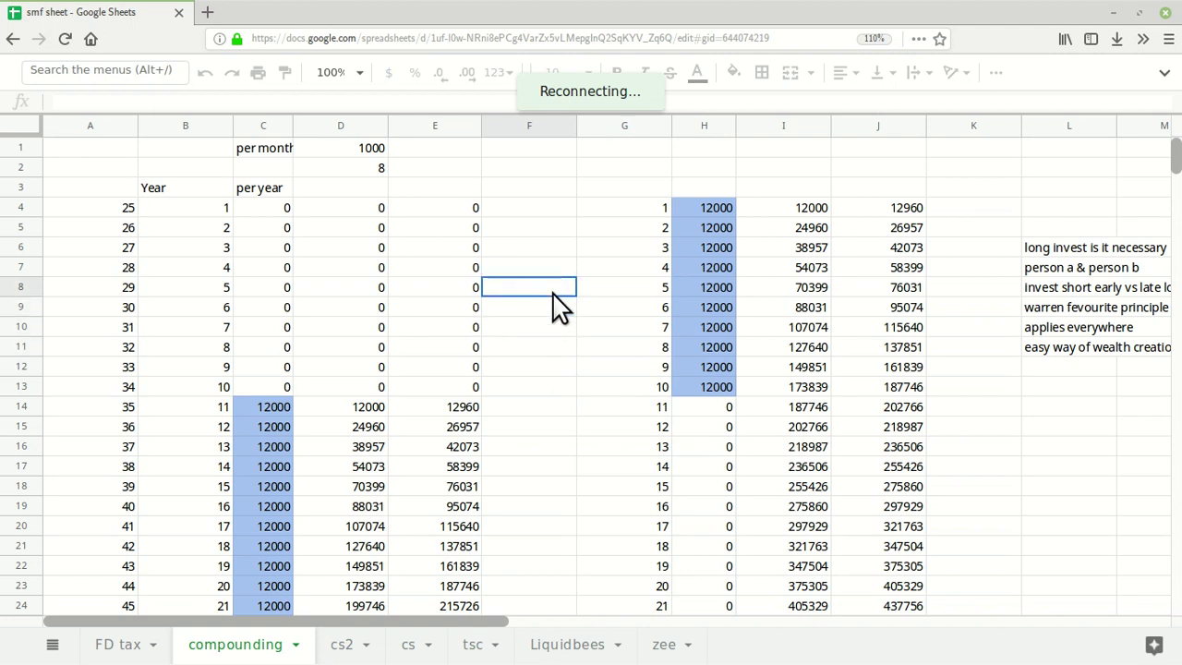
left_click(547, 308)
left_click(543, 327)
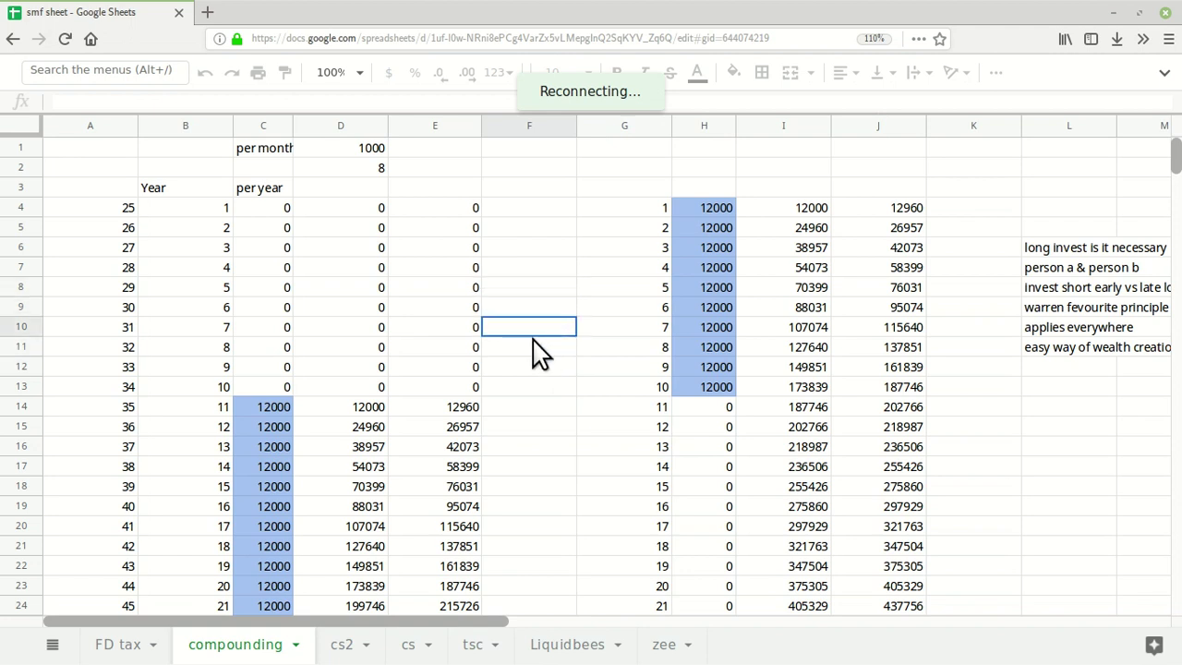
left_click(531, 347)
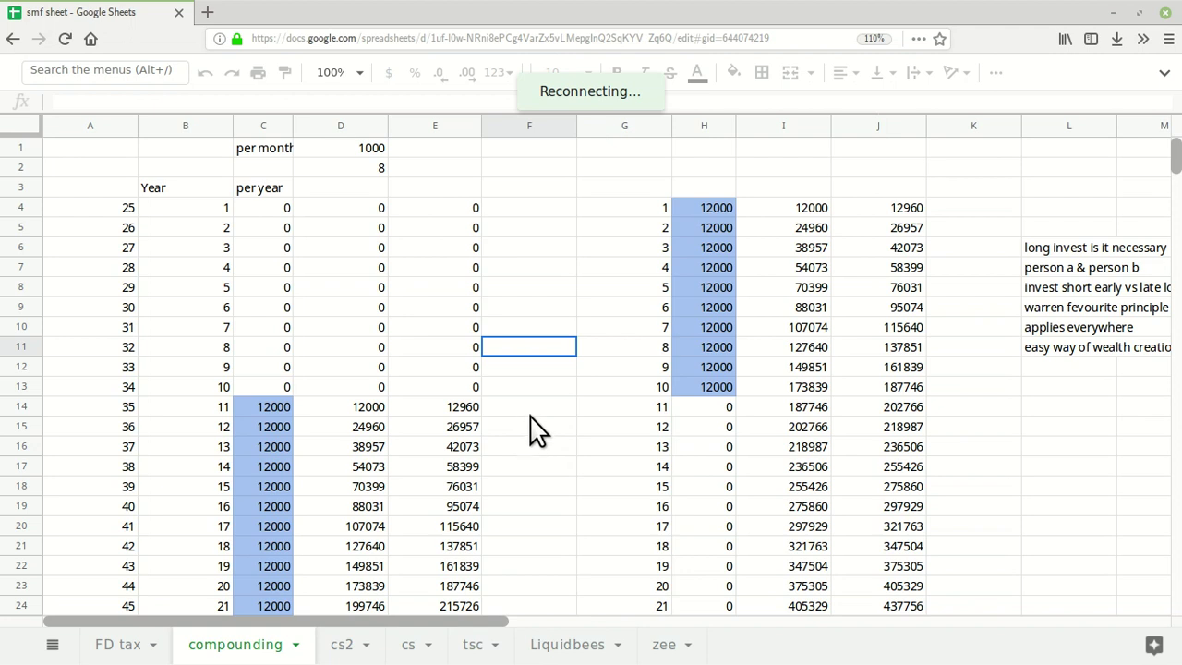
left_click(547, 388)
left_click(602, 389)
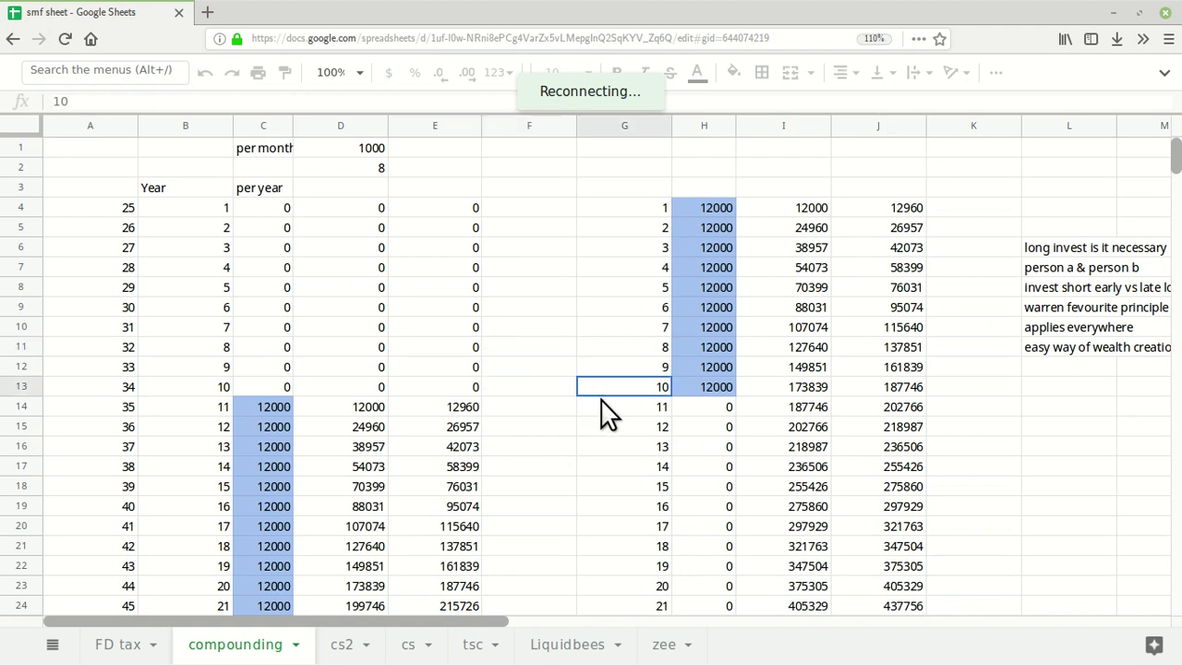
left_click(604, 405)
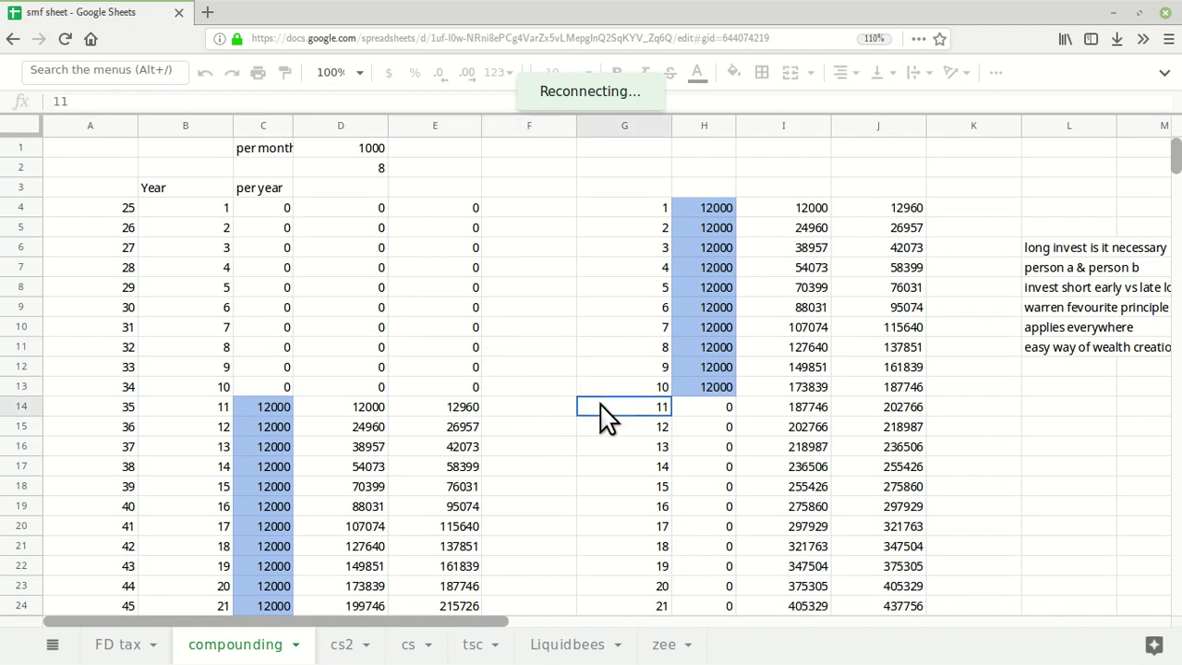
left_click(544, 408)
left_click(535, 429)
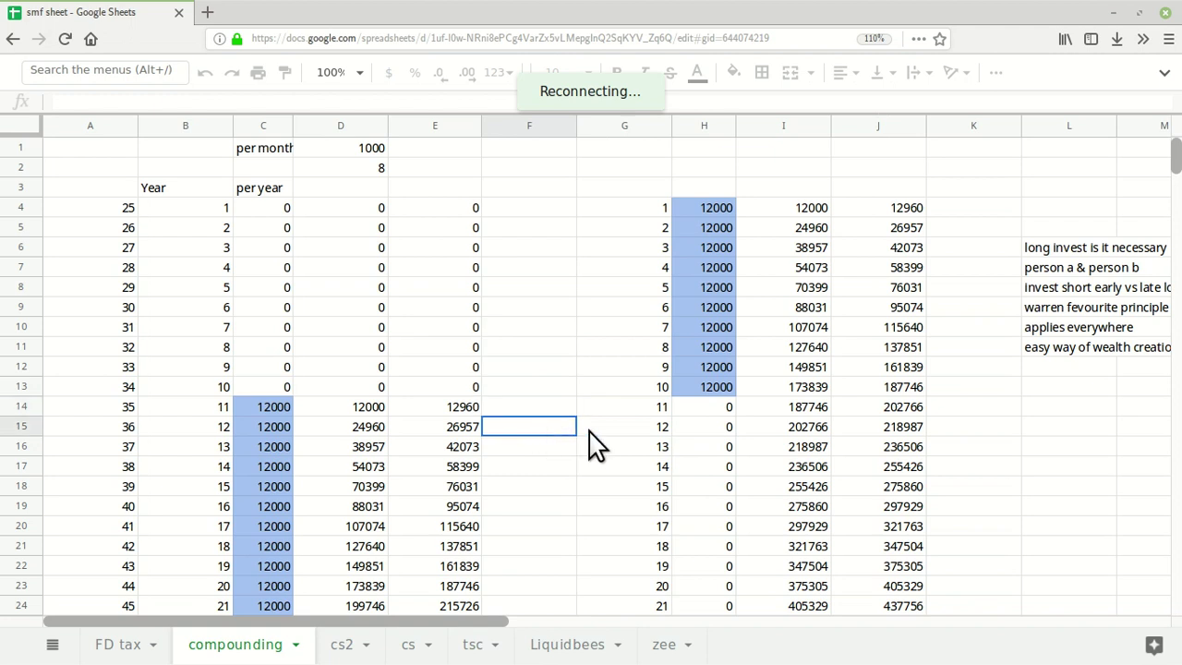
left_click(589, 430)
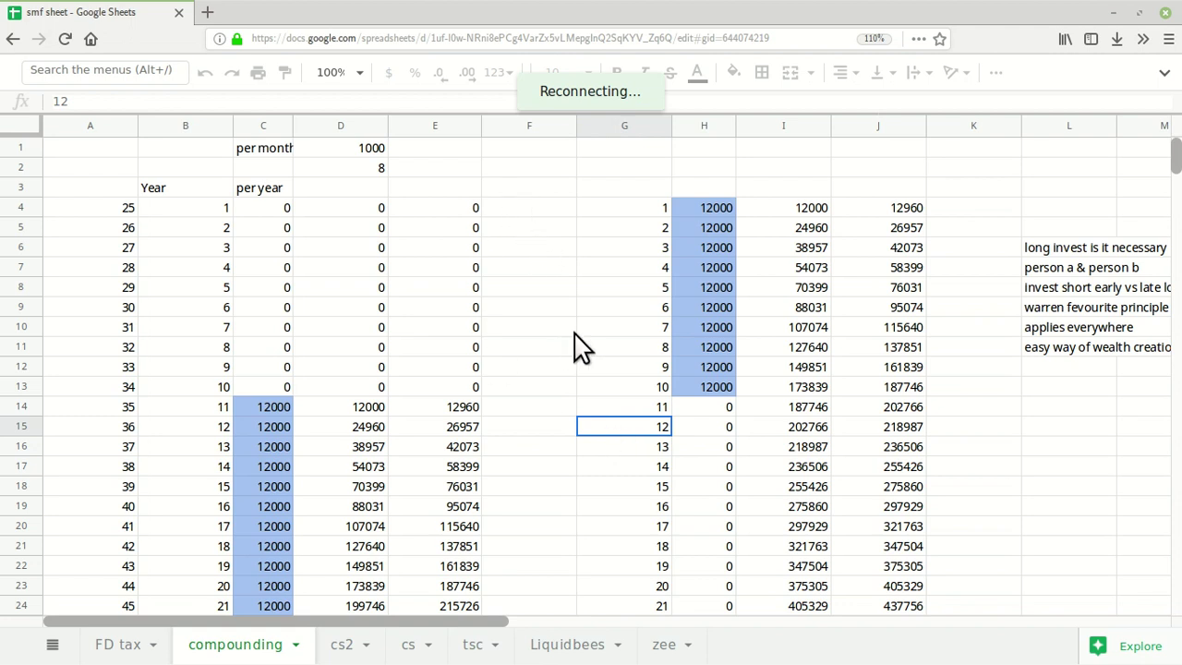
left_click(568, 368)
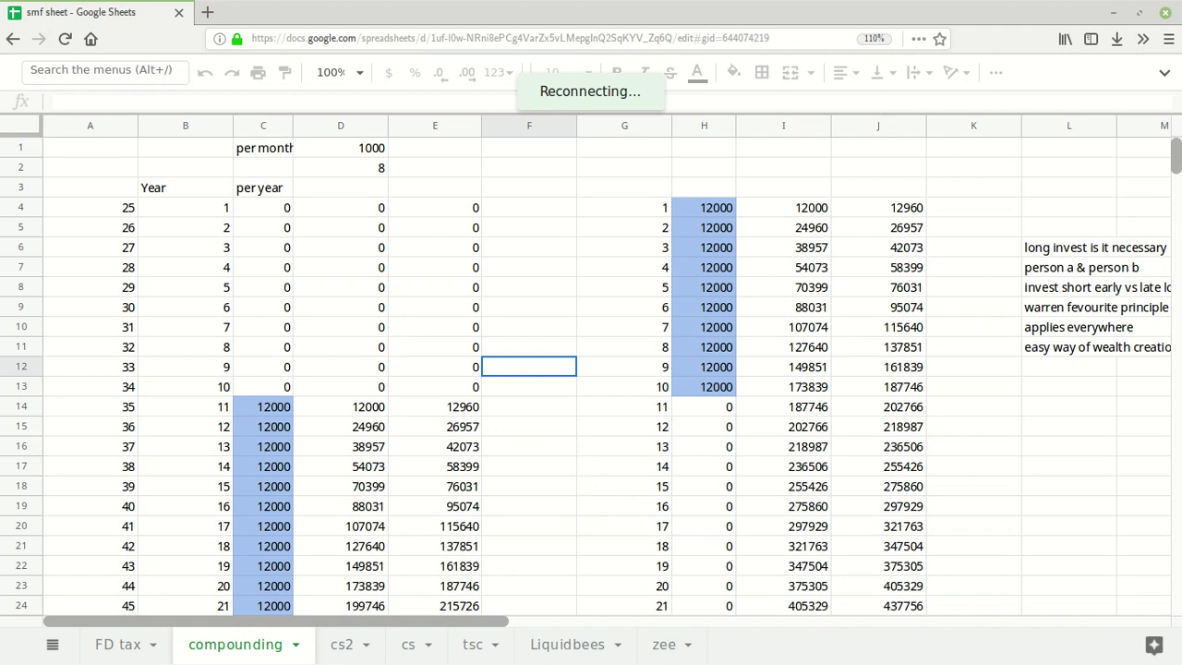
right_click(892, 657)
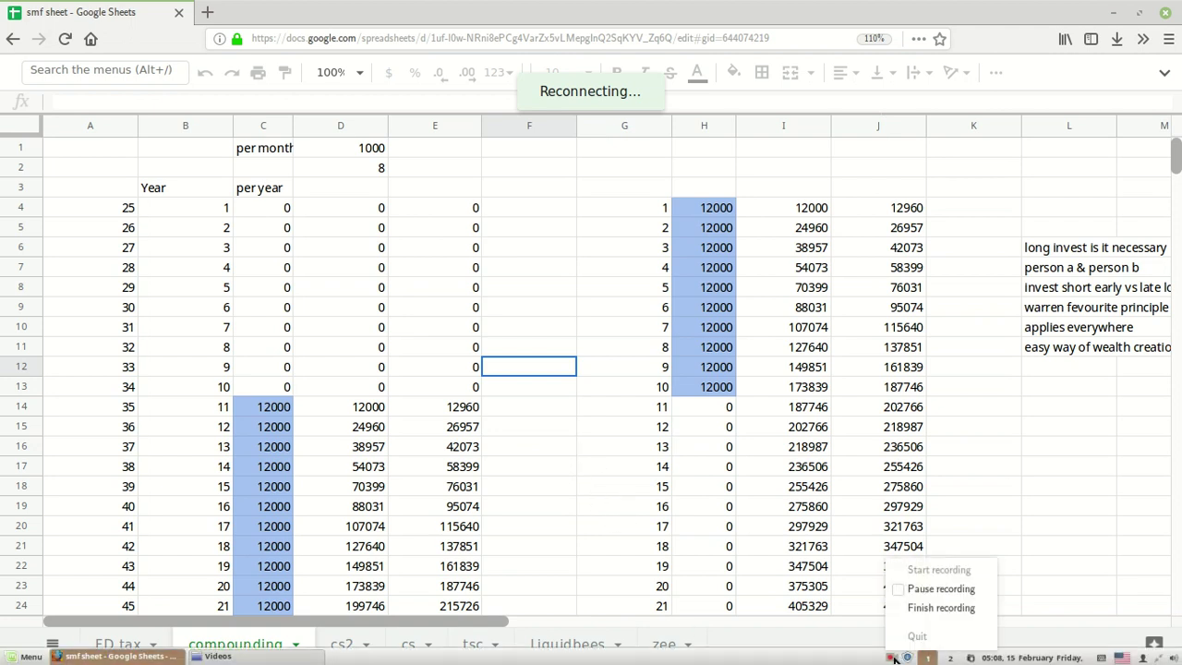